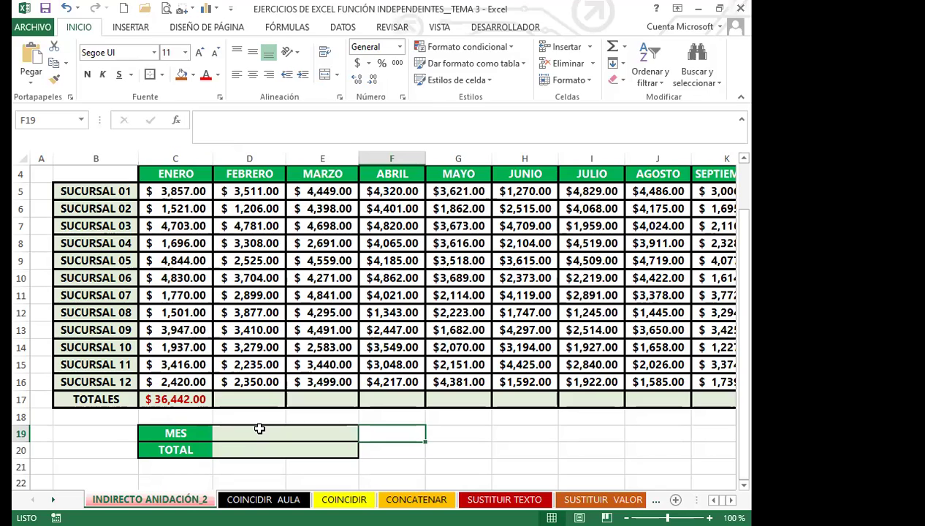
# Copy the ENERO total formula across the TOTALES row through SEPTIEMBRE and auto-fit the widths of the ABRIL to AGOSTO columns.
pyautogui.click(167, 401)
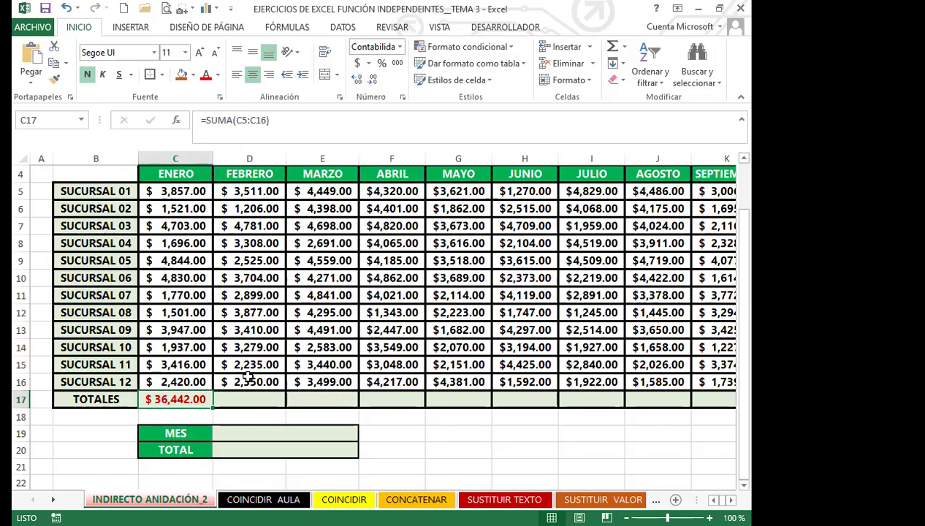
pyautogui.moveTo(211, 407); pyautogui.dragTo(730, 406)
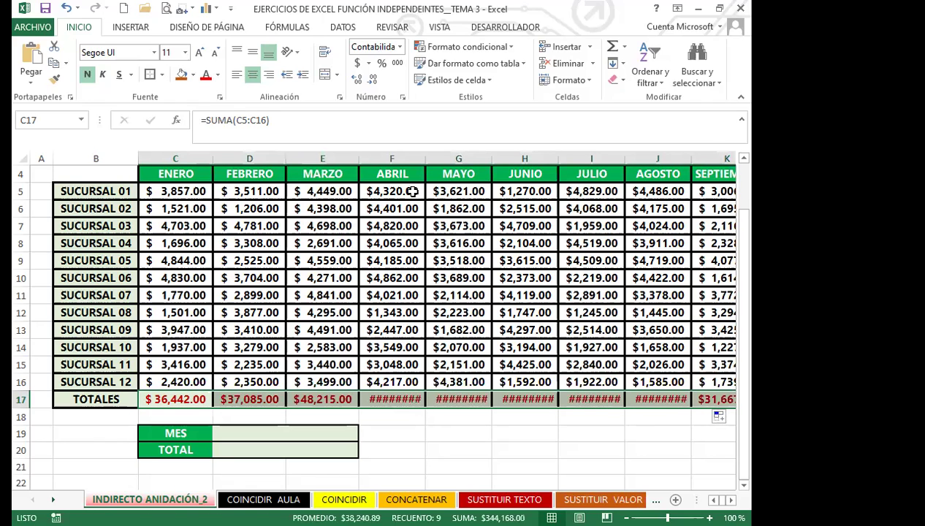
pyautogui.doubleClick(427, 159)
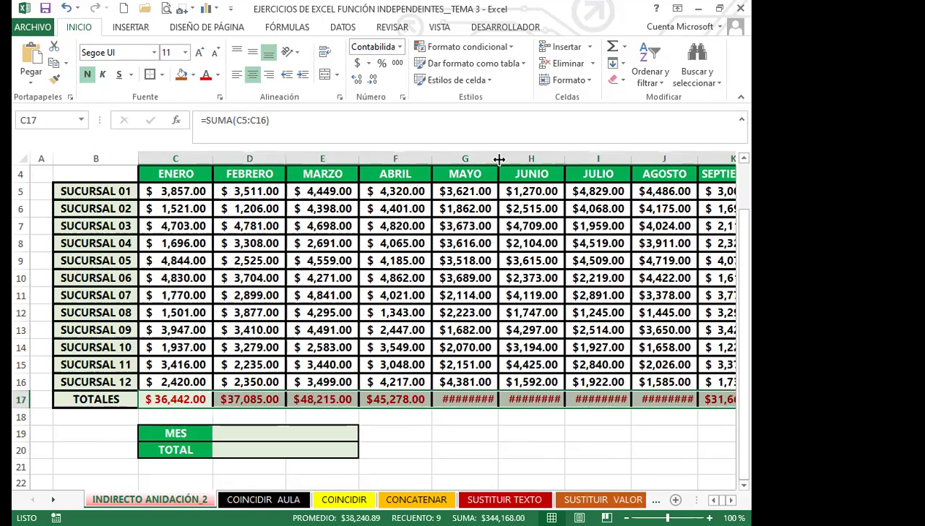
pyautogui.doubleClick(501, 159)
pyautogui.doubleClick(568, 158)
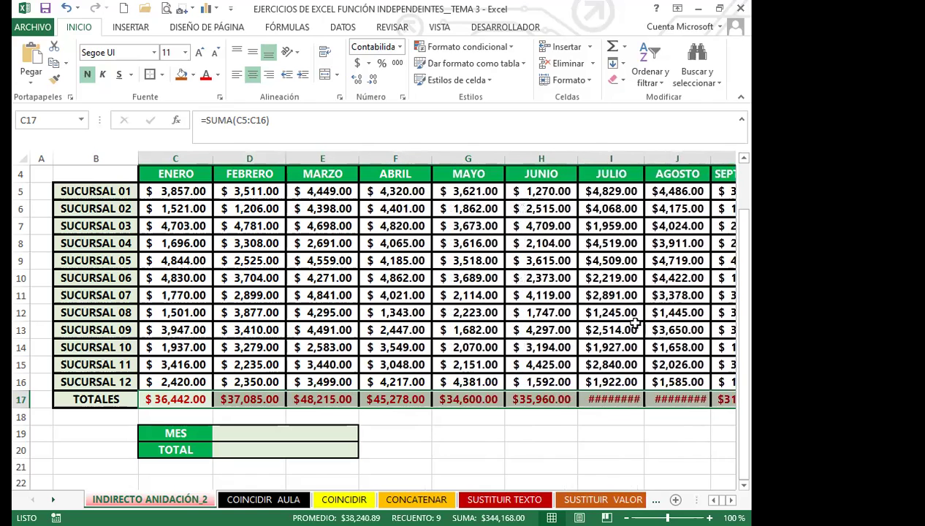
pyautogui.doubleClick(644, 157)
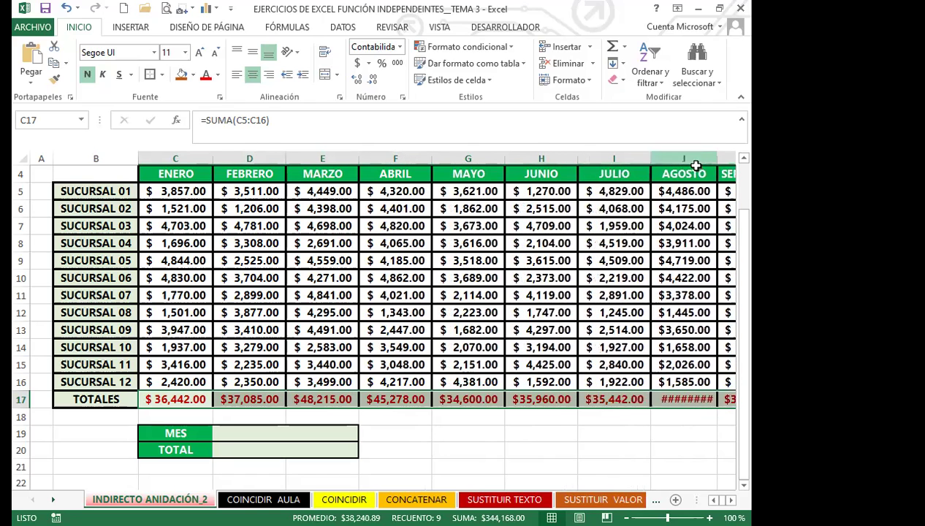
pyautogui.doubleClick(717, 159)
# Extend the TOTALES formula from SEPTIEMBRE through DICIEMBRE and widen the OCTUBRE column so its total fits.
pyautogui.press('Right')
pyautogui.press('Right')
pyautogui.press('Right')
pyautogui.press('Right')
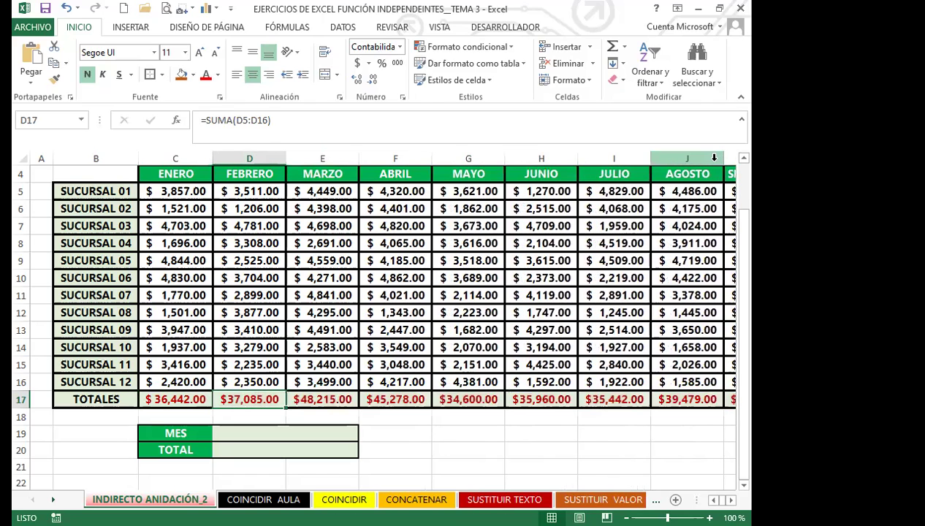
pyautogui.press('Right')
pyautogui.press('Right')
pyautogui.press('Right')
pyautogui.press('Right')
pyautogui.press('Right')
pyautogui.press('Right')
pyautogui.press('Right')
pyautogui.press('Right')
pyautogui.press('Right')
pyautogui.press('Right')
pyautogui.press('Right')
pyautogui.press('Right')
pyautogui.press('Right')
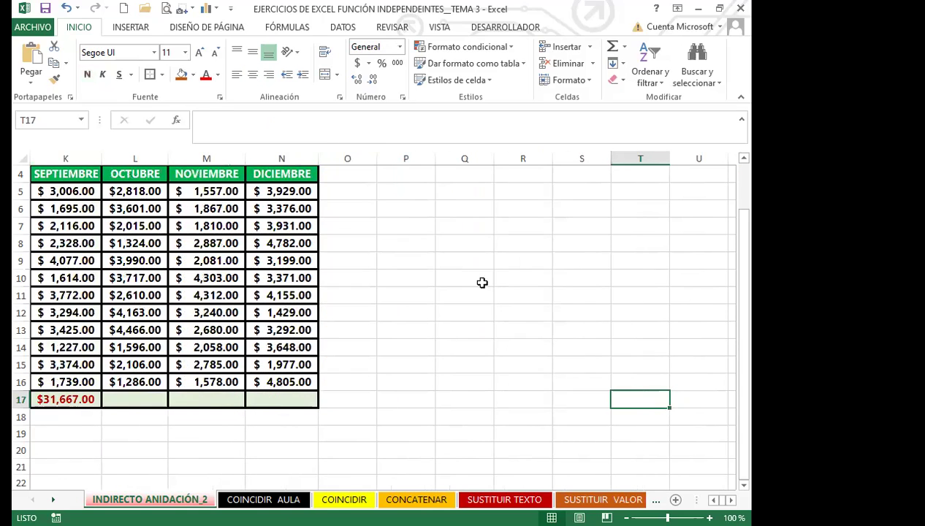
pyautogui.click(79, 402)
pyautogui.moveTo(101, 407); pyautogui.dragTo(286, 400)
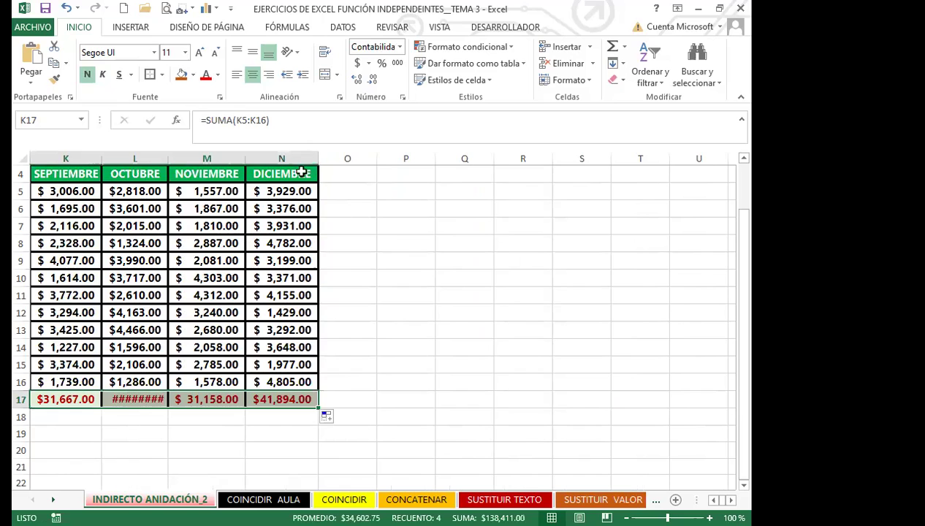
pyautogui.moveTo(169, 157); pyautogui.dragTo(188, 157)
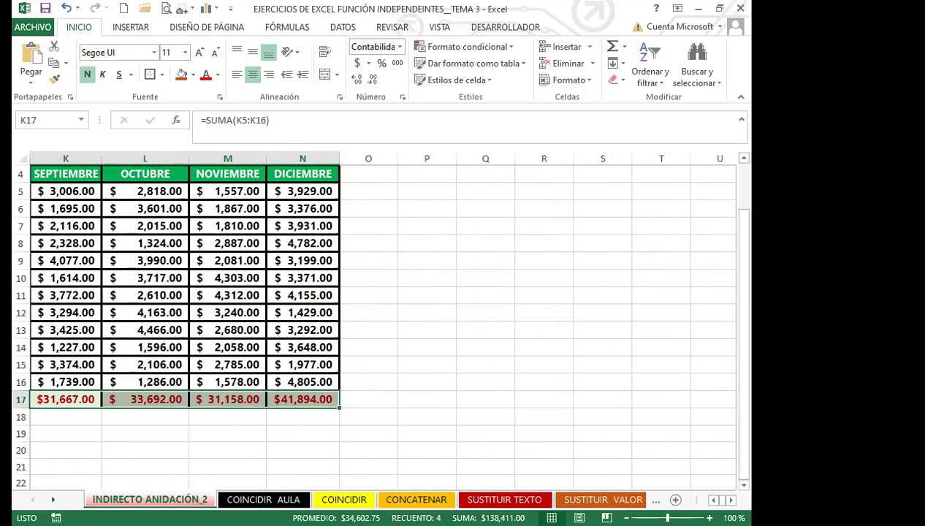
pyautogui.click(603, 500)
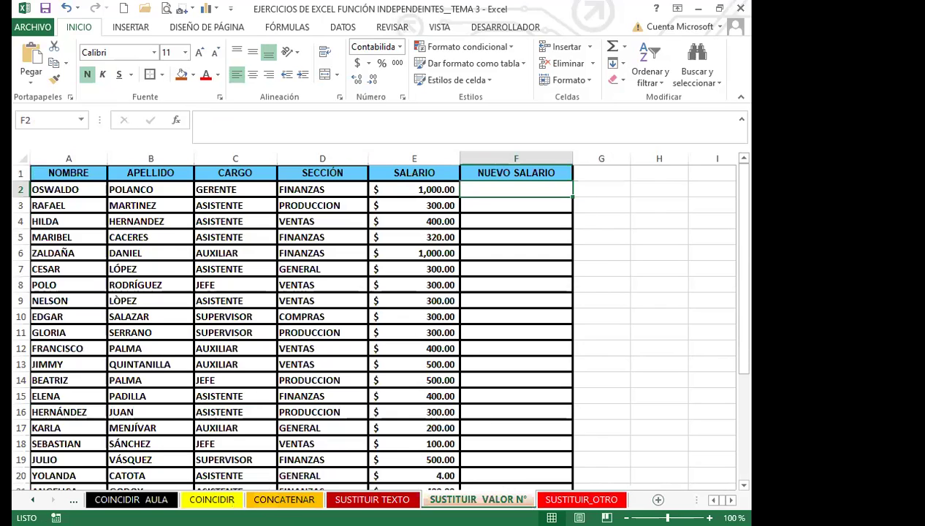
pyautogui.click(33, 500)
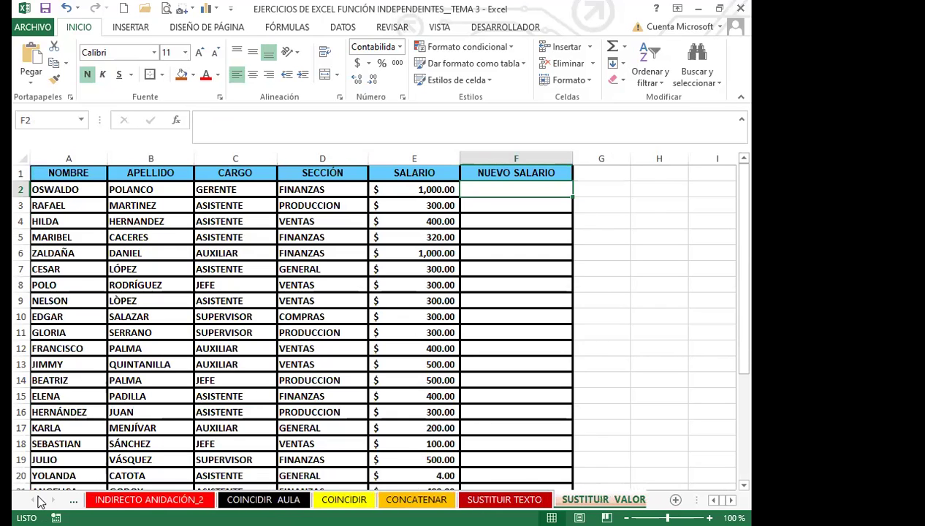
pyautogui.click(146, 500)
# Review the totals along the TOTALES row from NOVIEMBRE back to the start of the table, including the FEBRERO formula.
pyautogui.click(221, 404)
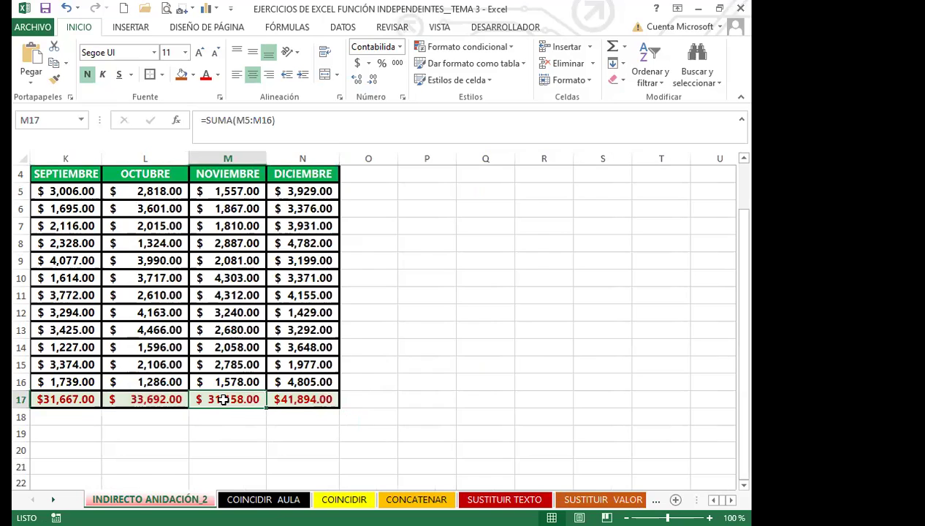
pyautogui.press('Left')
pyautogui.press('Left')
pyautogui.press('Left')
pyautogui.press('Left')
pyautogui.press('Left')
pyautogui.press('Left')
pyautogui.press('Left')
pyautogui.press('Left')
pyautogui.press('Left')
pyautogui.press('Left')
pyautogui.press('Left')
pyautogui.press('Left')
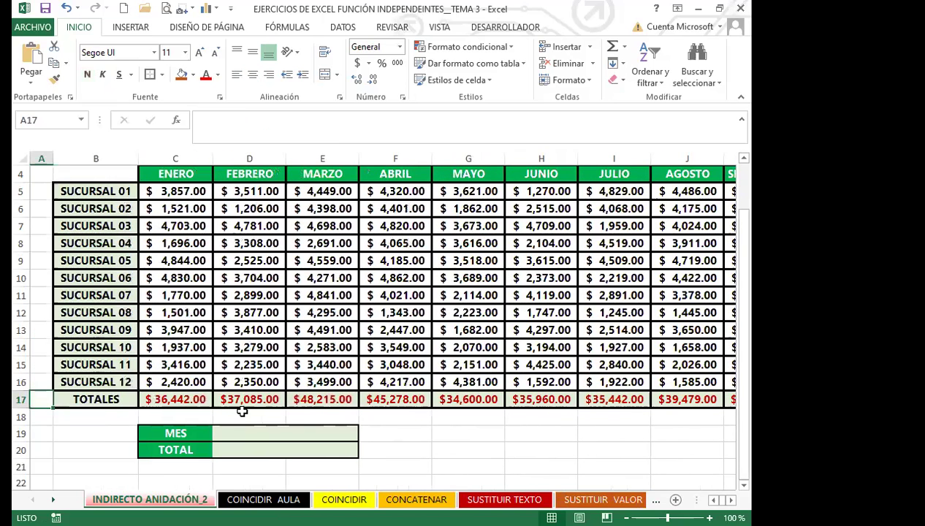
pyautogui.click(250, 400)
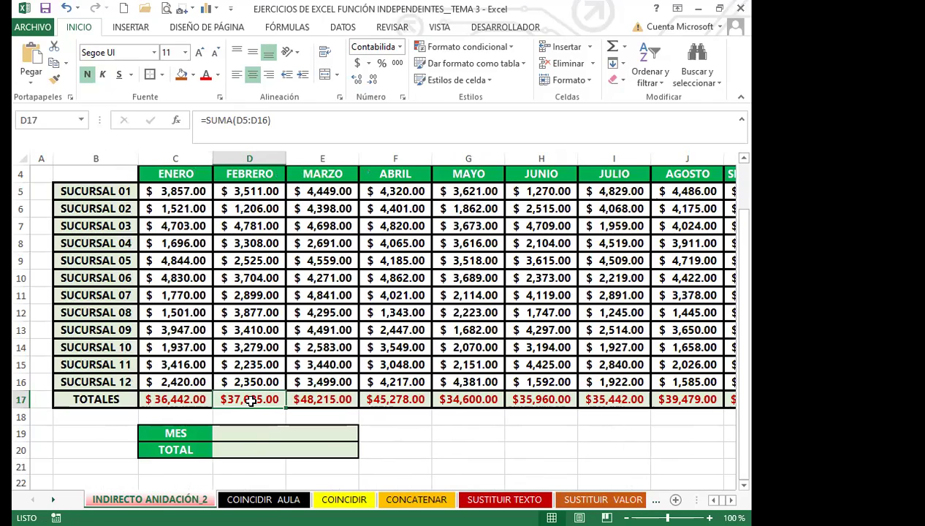
pyautogui.click(259, 453)
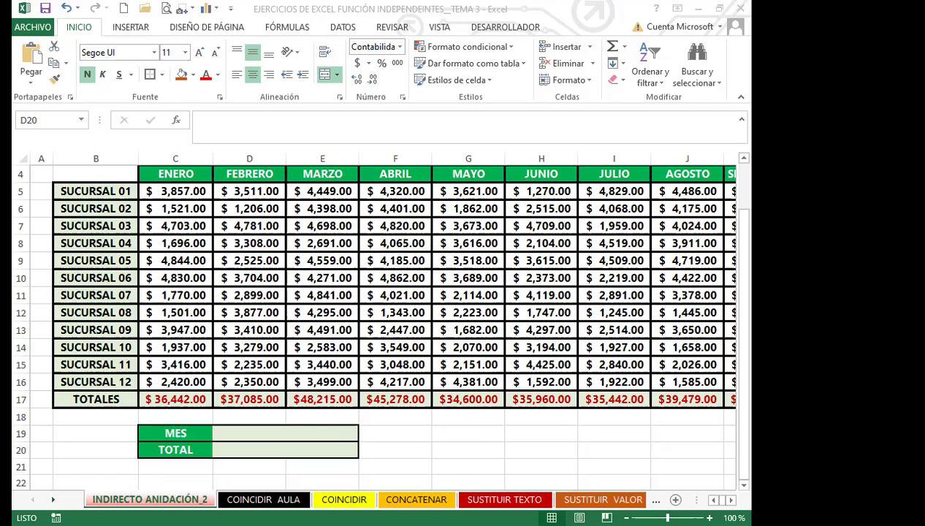
# Add list data validation to the MES cell D19, using the month headers =$C$4:$N$4 as the source.
pyautogui.click(258, 431)
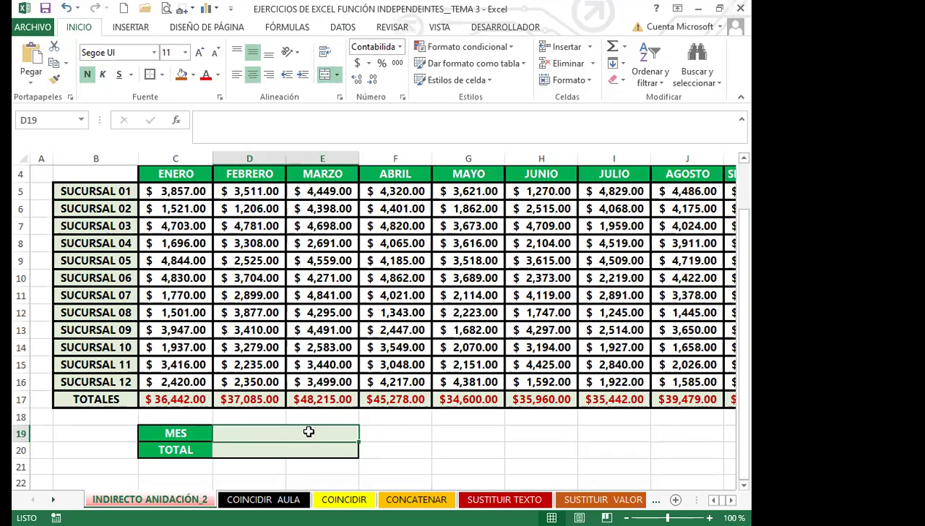
pyautogui.click(343, 27)
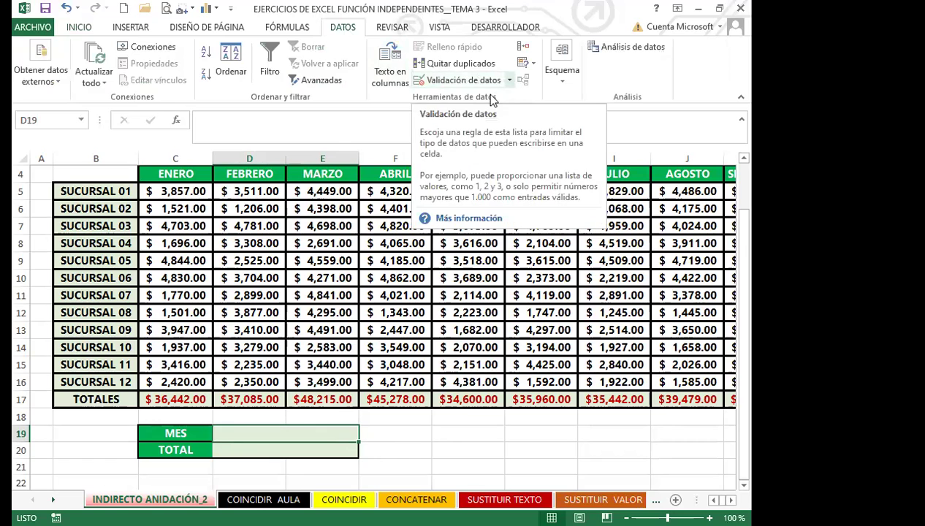
pyautogui.click(482, 80)
pyautogui.click(292, 138)
pyautogui.click(234, 177)
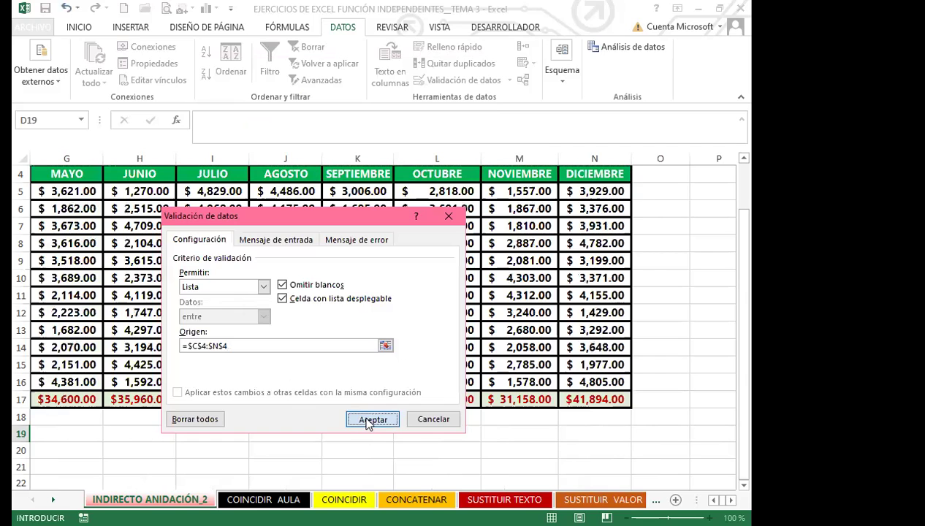
pyautogui.click(372, 420)
pyautogui.click(361, 426)
# Choose ENERO from the drop-down list in the MES cell D19.
pyautogui.click(302, 420)
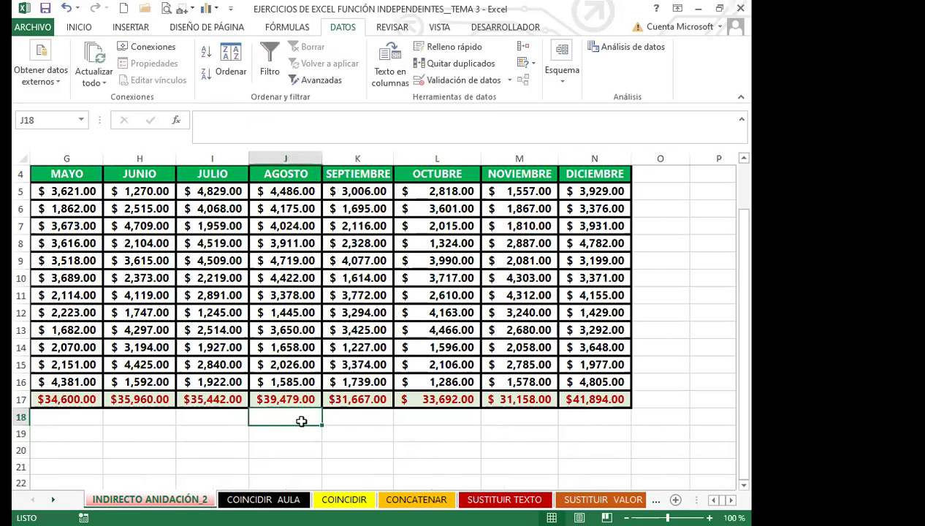
pyautogui.hscroll(-5, 166, 418)
pyautogui.click(281, 431)
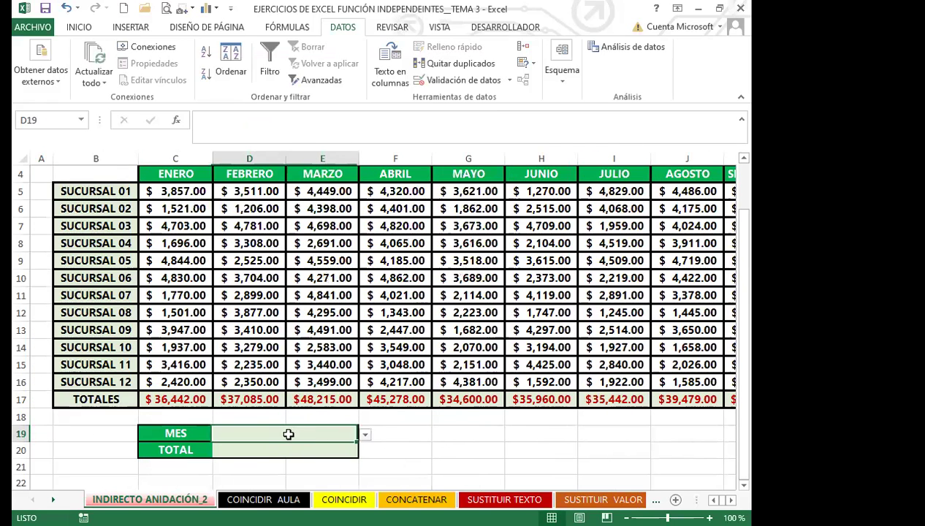
pyautogui.click(364, 435)
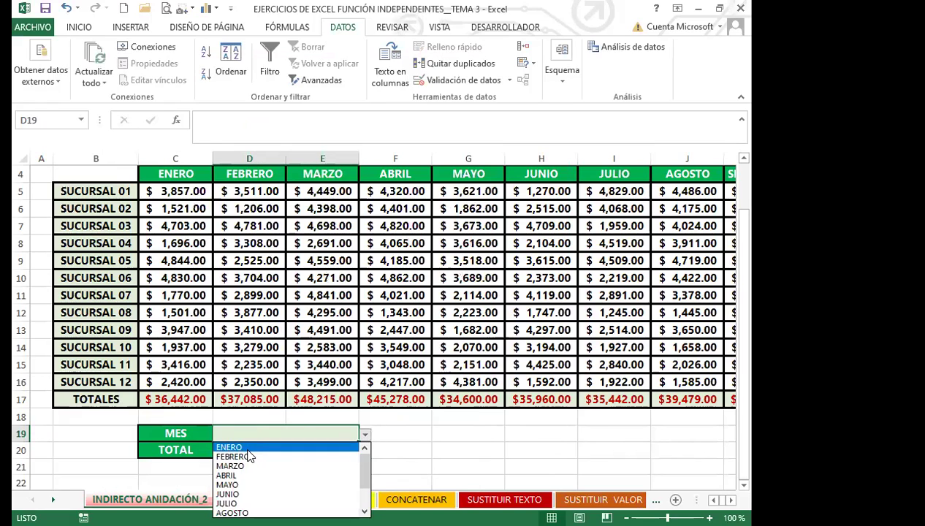
pyautogui.click(246, 446)
pyautogui.click(246, 447)
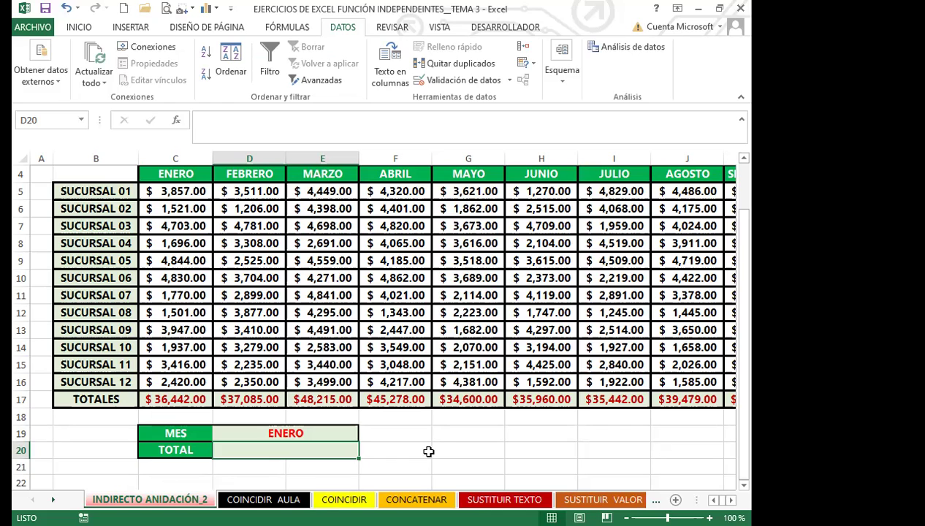
# Create named ranges for B4:N16 from the selection, using the top row and left column as names.
pyautogui.moveTo(82, 175); pyautogui.dragTo(667, 380)
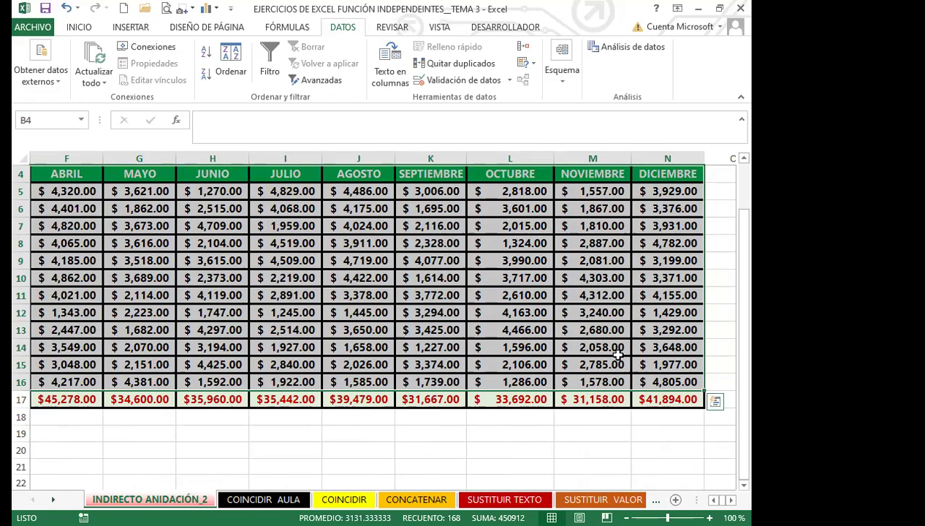
pyautogui.click(279, 27)
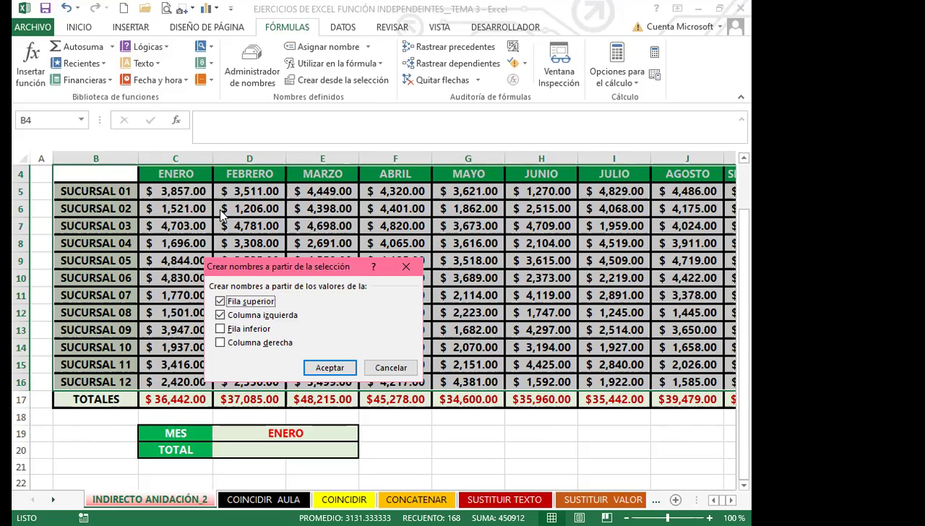
pyautogui.click(328, 369)
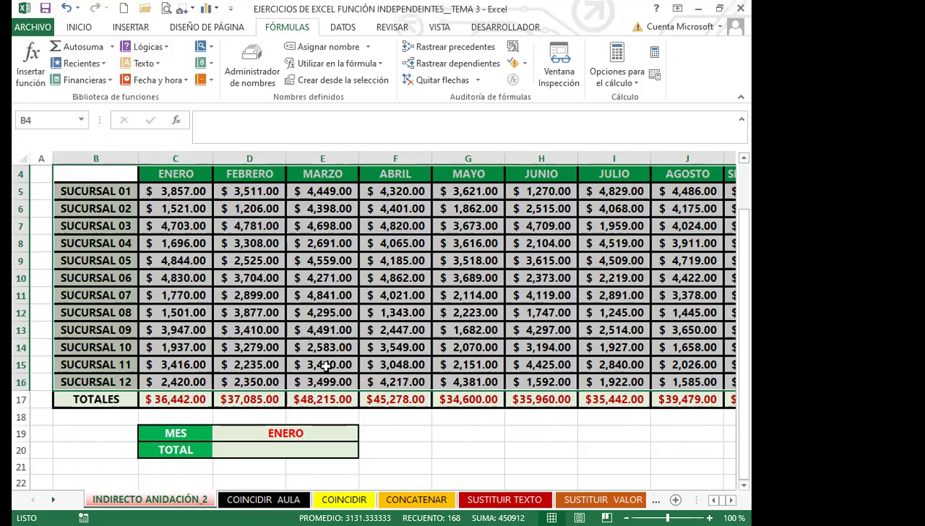
# Look through the name manager for the month and SUCURSAL named ranges, and close it.
pyautogui.click(251, 53)
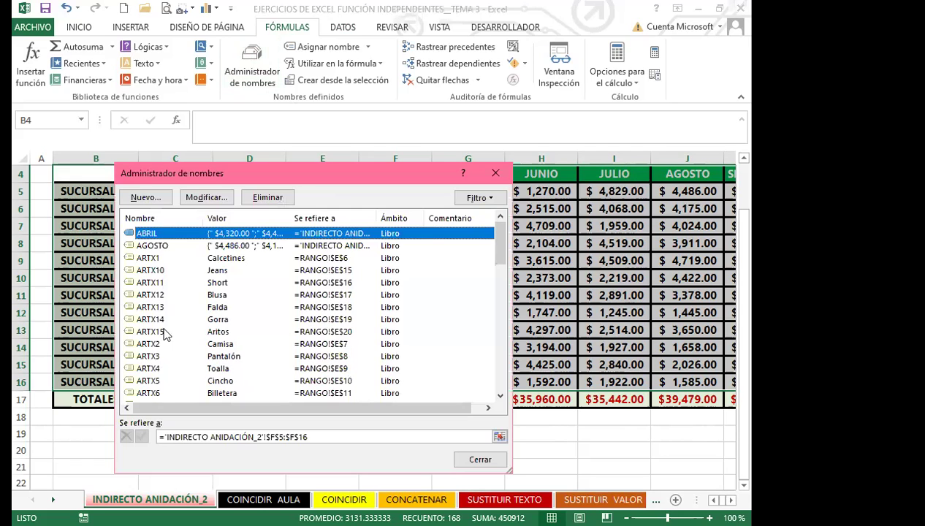
pyautogui.scroll(-10, 174, 277)
pyautogui.scroll(-1, 175, 330)
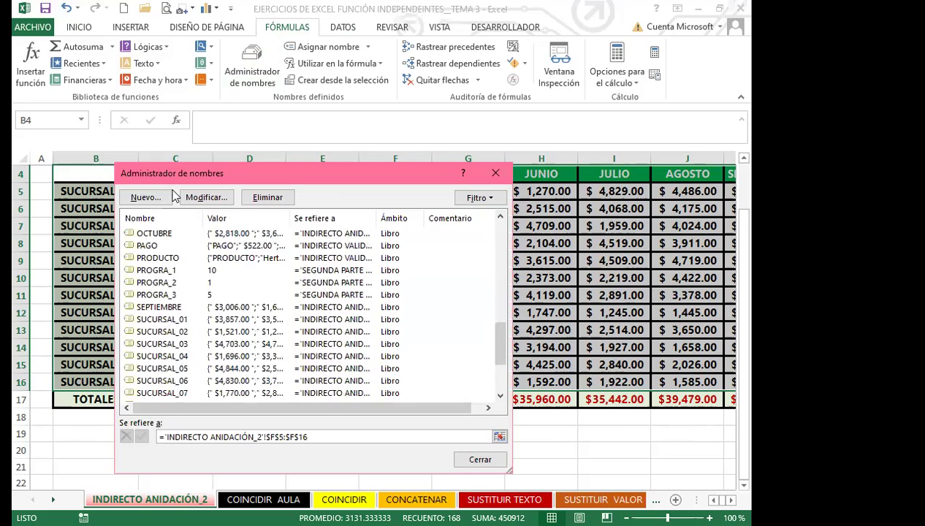
pyautogui.scroll(-3, 176, 362)
pyautogui.scroll(14, 175, 366)
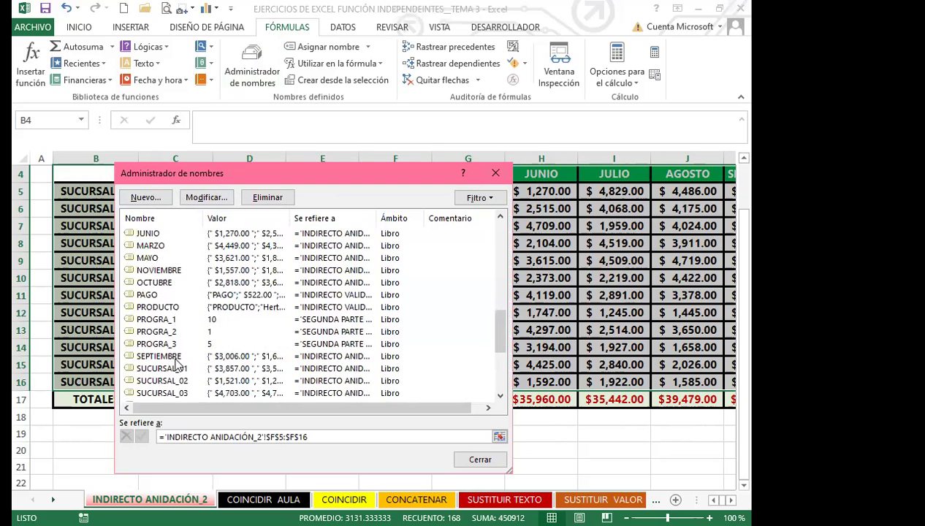
pyautogui.click(502, 174)
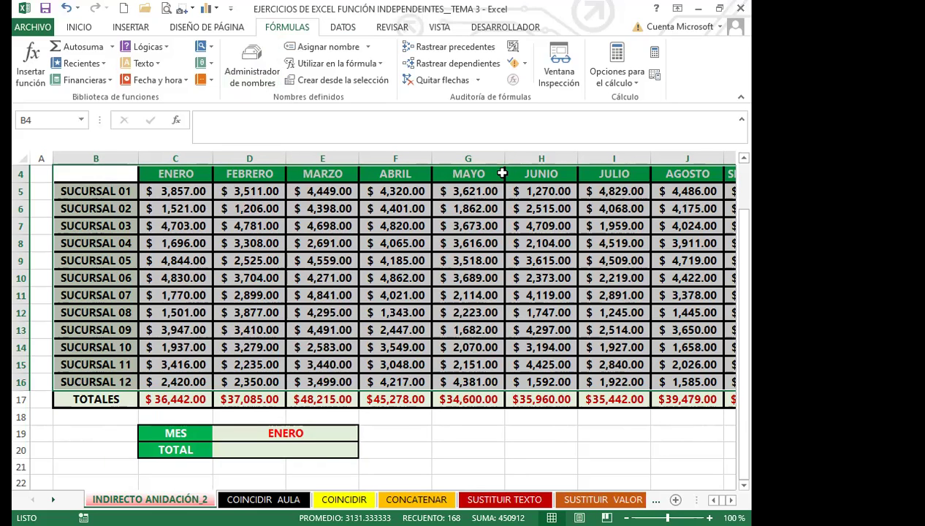
# Enter =SUMA(INDIRECTO(D19)) in the TOTAL cell D20 to add up the sales of the chosen month.
pyautogui.click(322, 453)
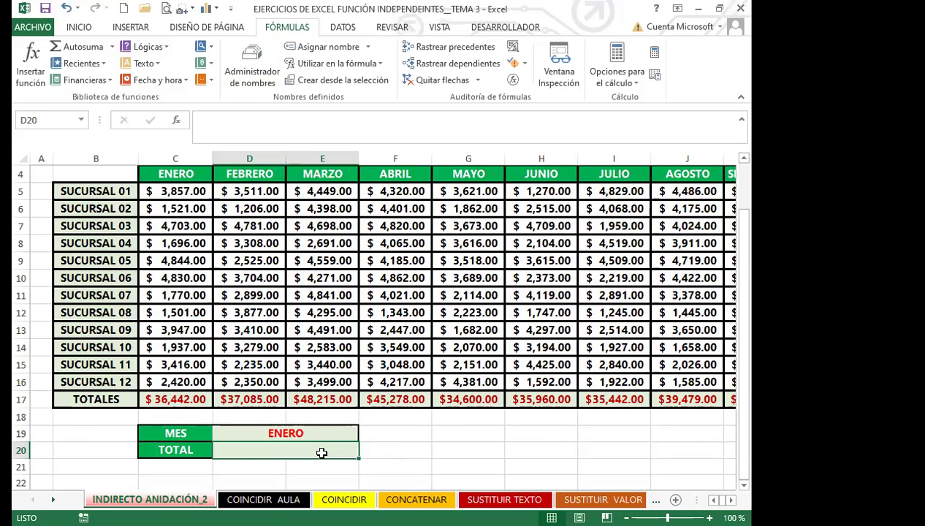
pyautogui.write('=')
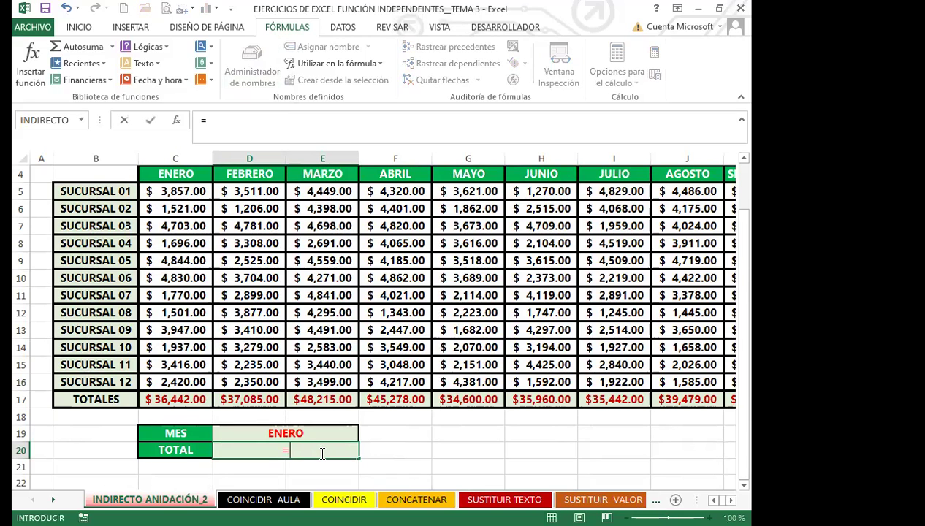
pyautogui.write('SUMA')
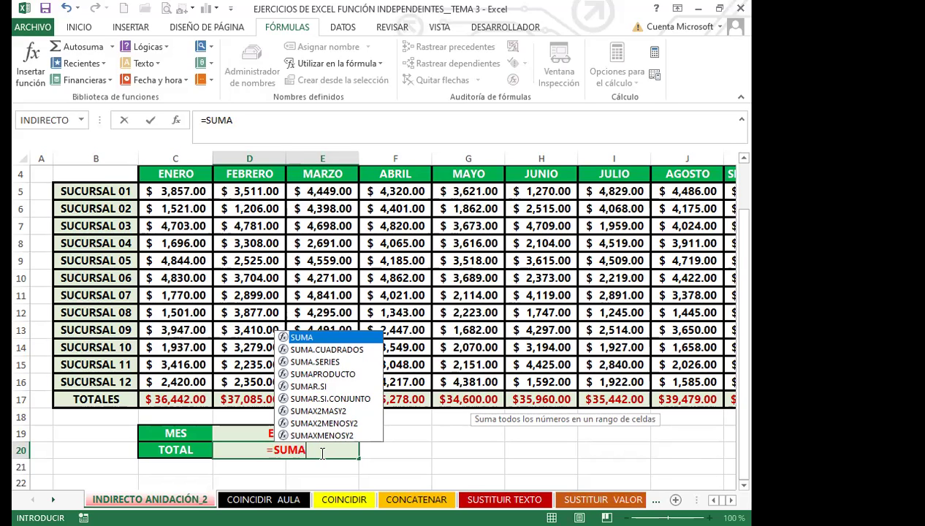
pyautogui.doubleClick(312, 339)
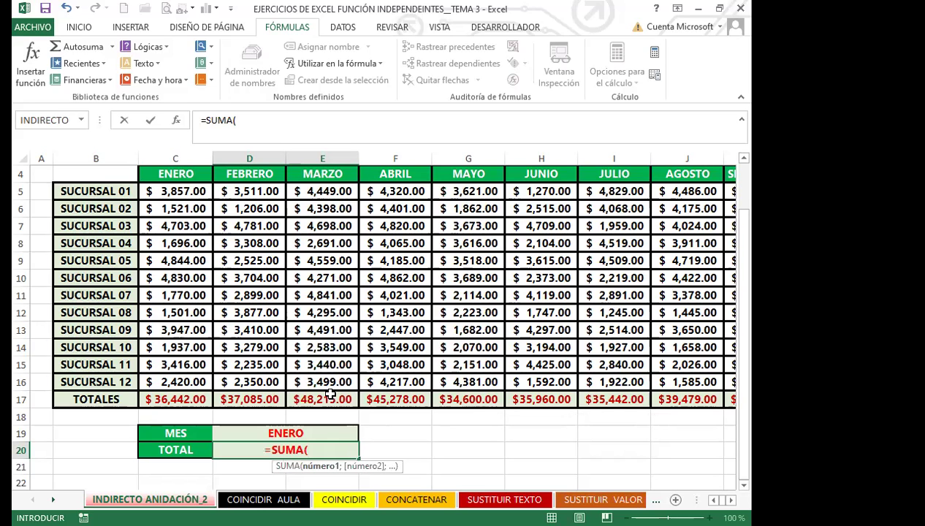
pyautogui.write('IND')
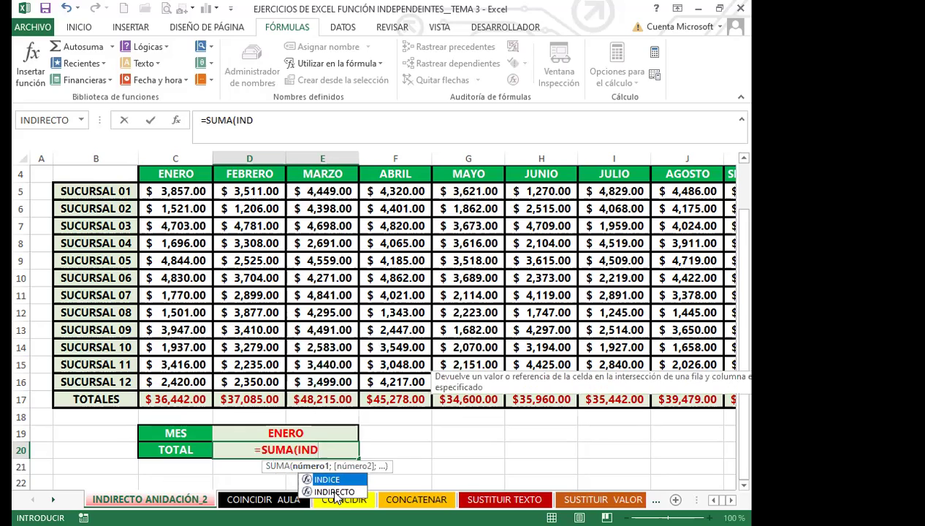
pyautogui.click(334, 492)
pyautogui.doubleClick(335, 493)
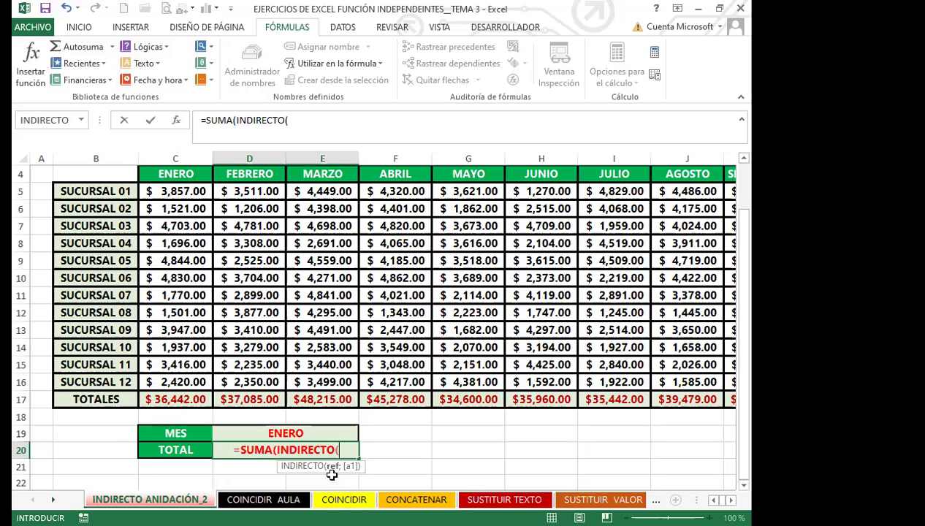
pyautogui.click(325, 433)
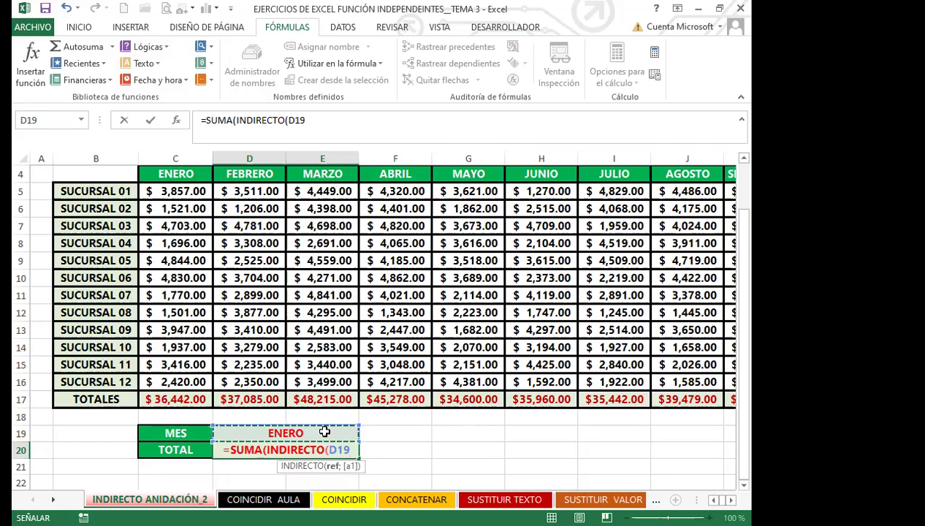
pyautogui.write(')')
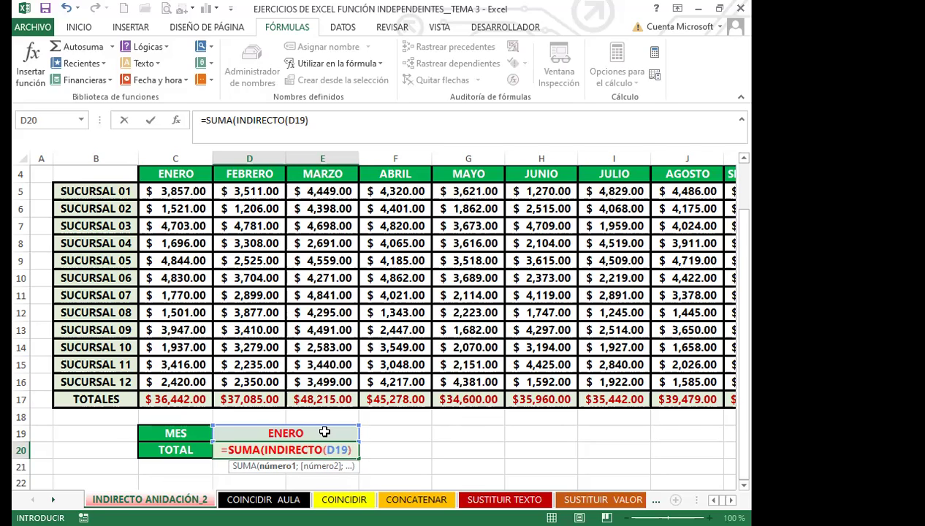
pyautogui.write('=')
pyautogui.press('BackSpace')
pyautogui.write(')')
pyautogui.press('Return')
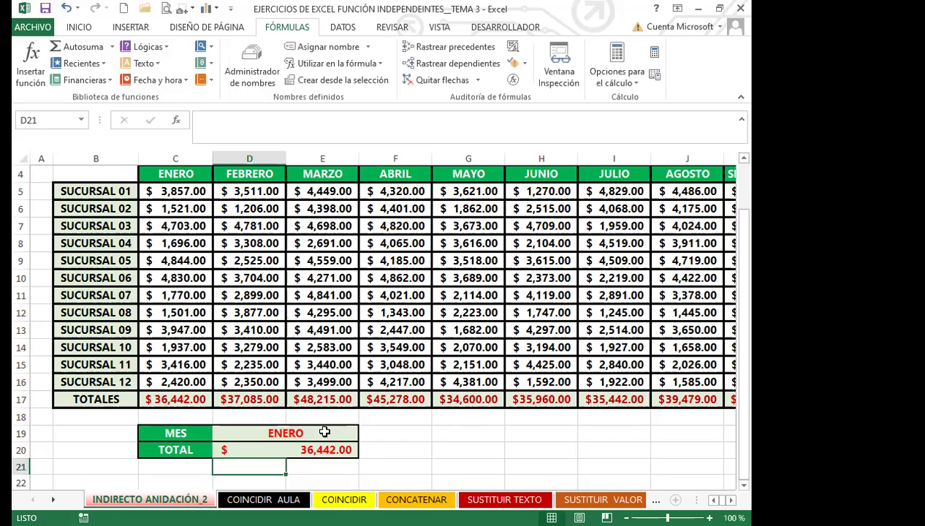
pyautogui.click(271, 447)
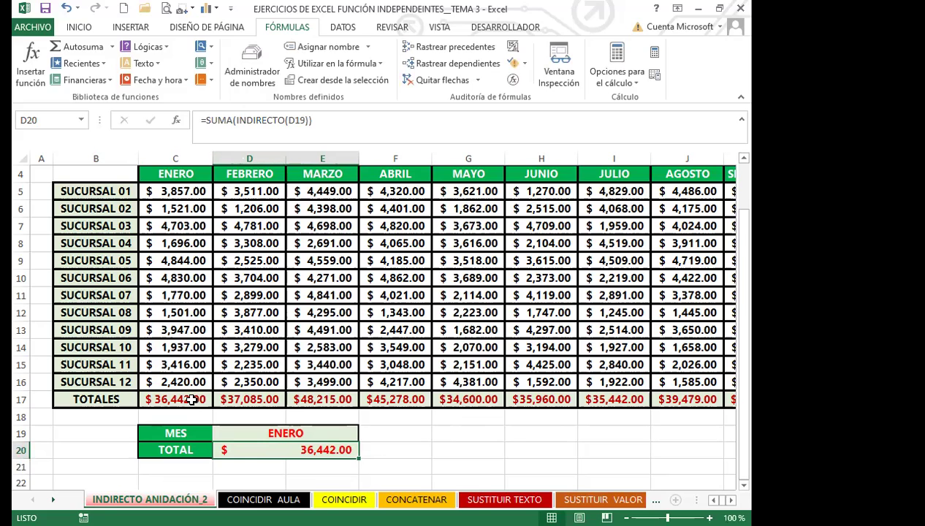
# Test the MES selector in D19 with ABRIL and JULIO, leaving JULIO chosen, and check the formula in the TOTAL cell D20.
pyautogui.click(306, 432)
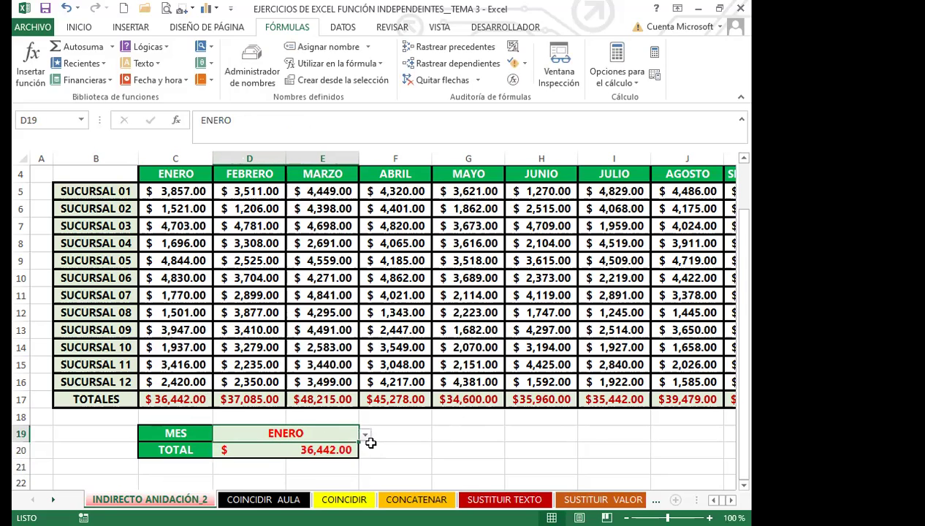
pyautogui.click(365, 435)
pyautogui.click(227, 476)
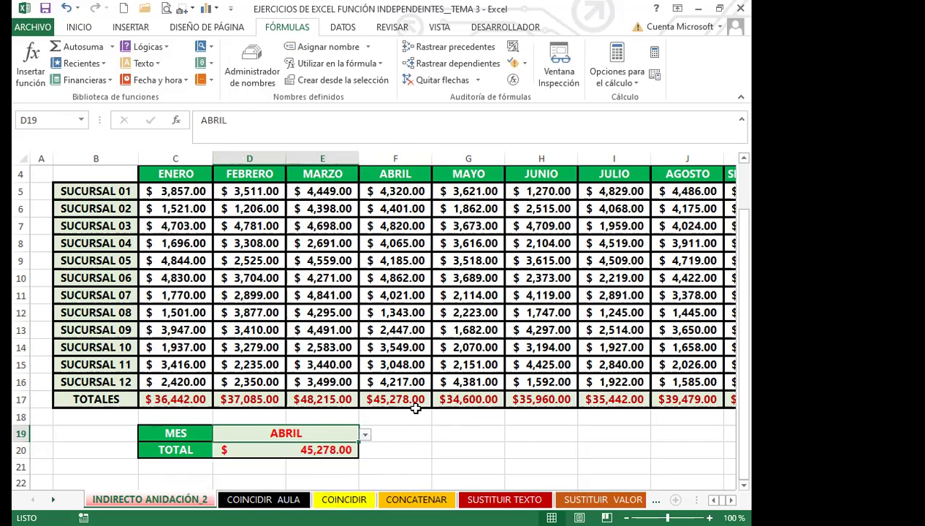
pyautogui.click(365, 435)
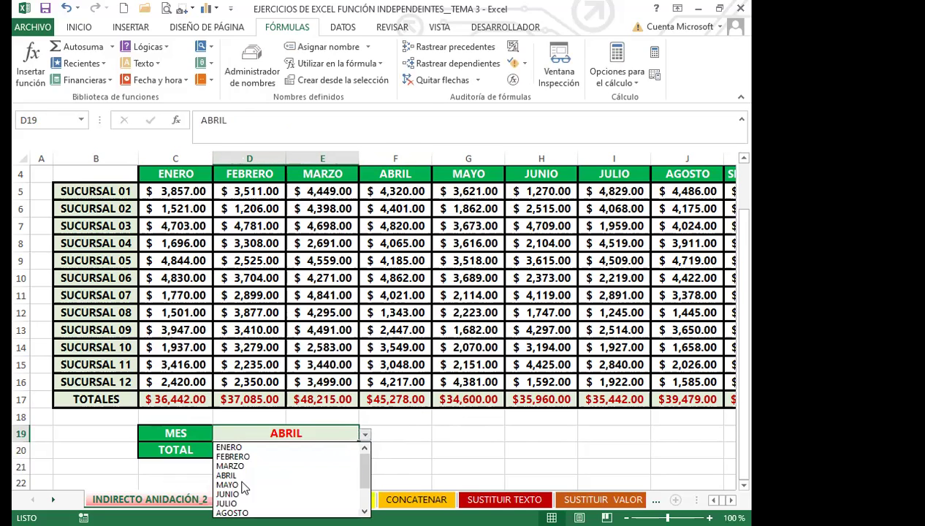
pyautogui.click(242, 503)
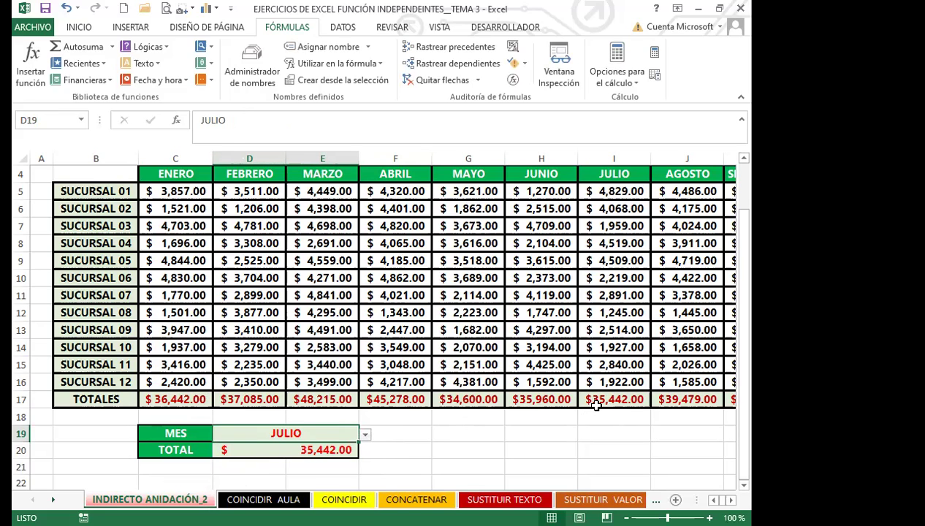
pyautogui.click(281, 451)
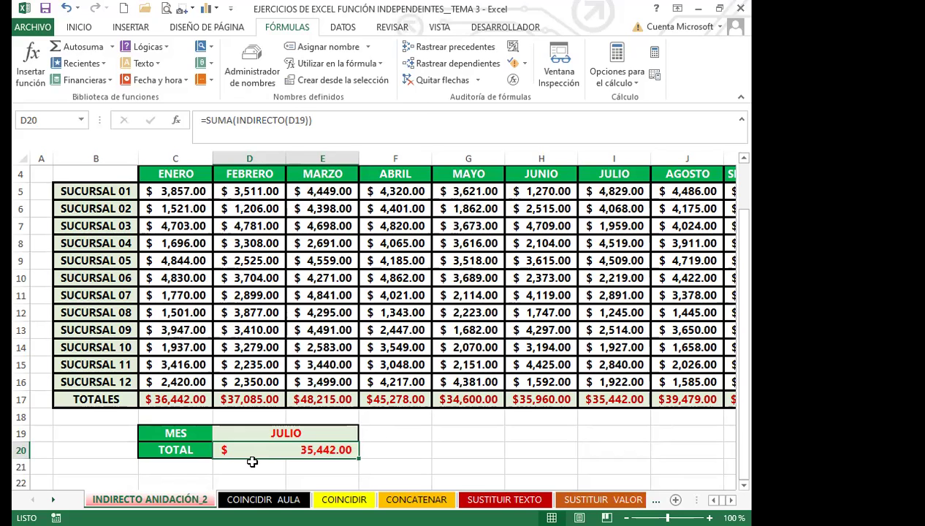
# Switch to the COINCIDIR AULA sheet and look over the position numbers in C3:L3.
pyautogui.click(263, 499)
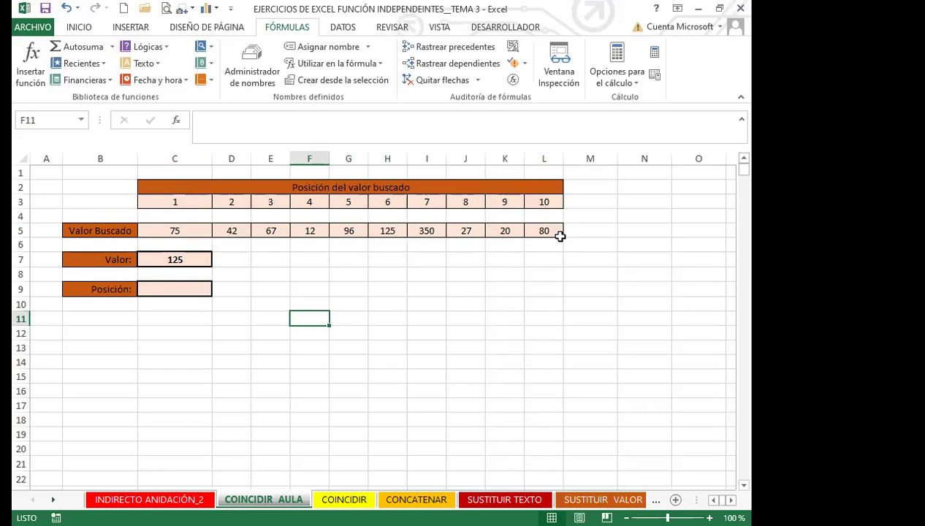
pyautogui.click(189, 201)
pyautogui.click(235, 201)
pyautogui.click(275, 201)
pyautogui.click(323, 205)
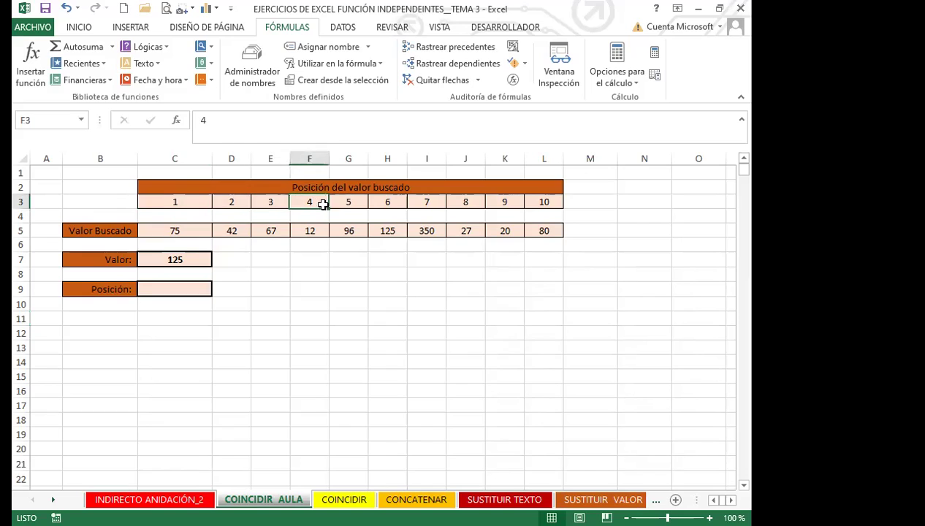
pyautogui.click(347, 203)
pyautogui.click(388, 204)
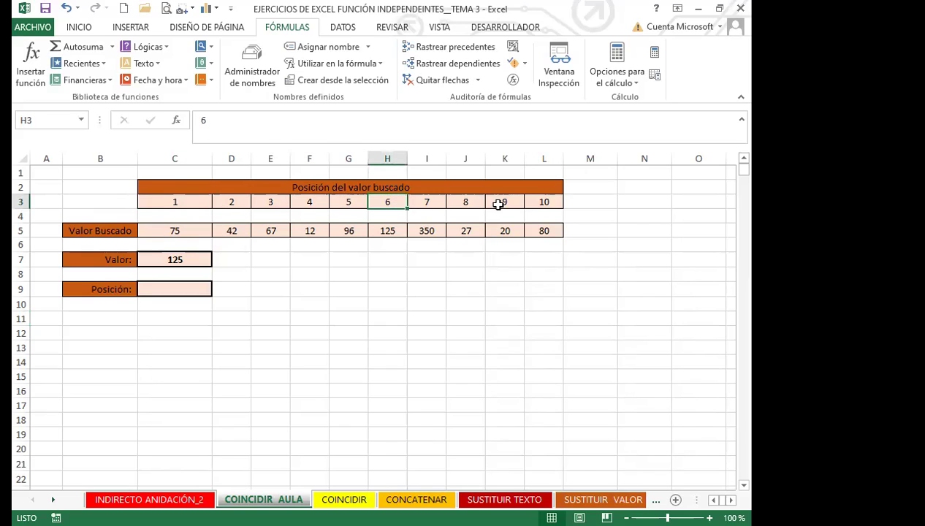
pyautogui.click(546, 202)
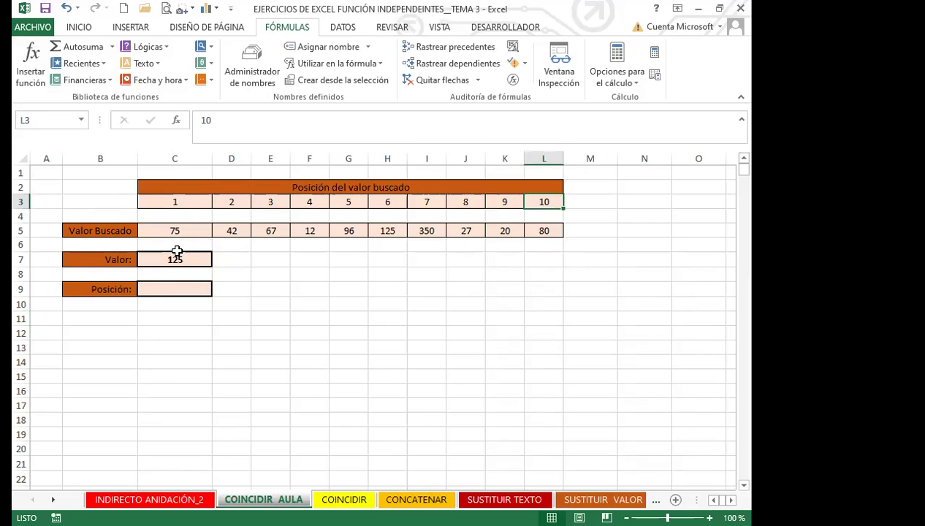
# Start a COINCIDIR formula in the Posición cell C9 with the Valor cell C7 as the lookup value.
pyautogui.click(162, 293)
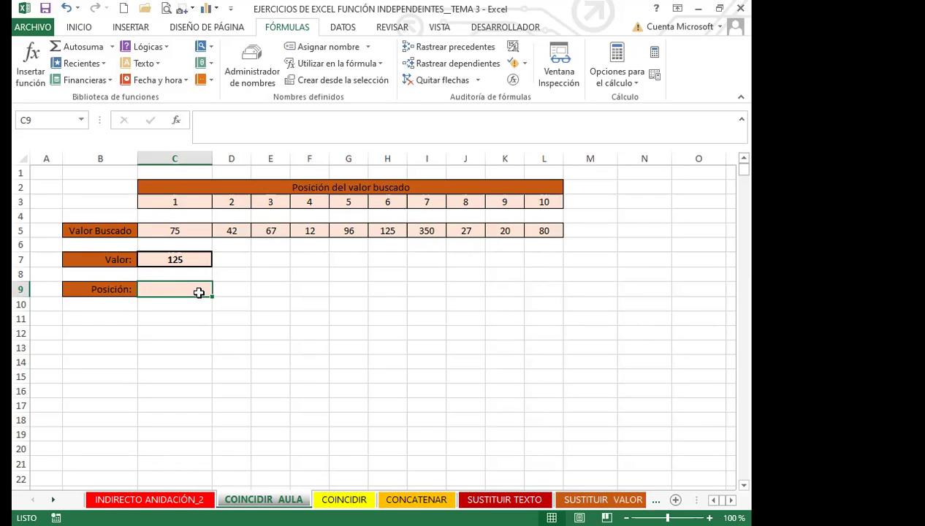
pyautogui.write('=')
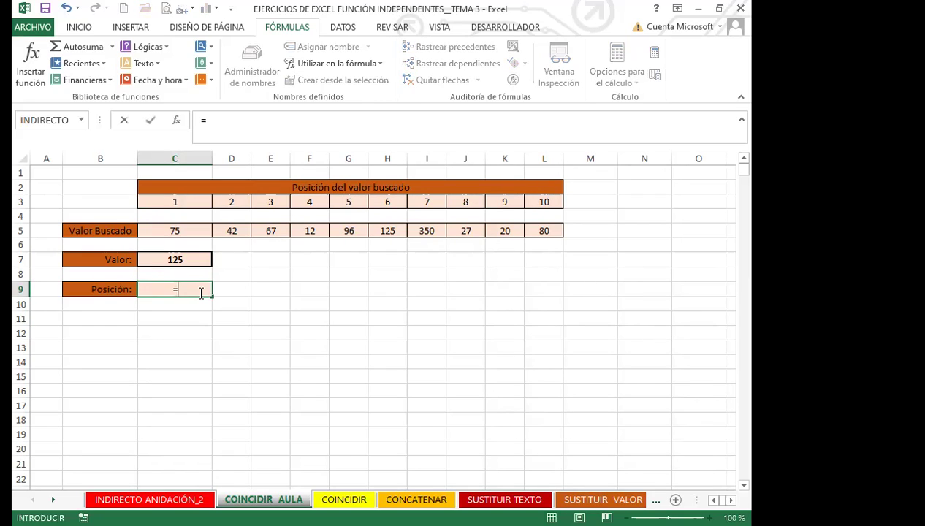
pyautogui.write('COIN')
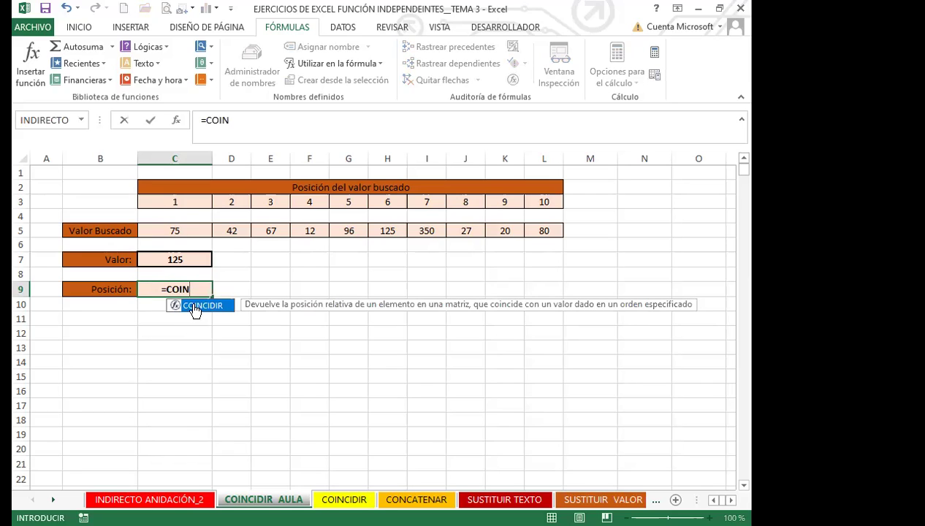
pyautogui.doubleClick(195, 307)
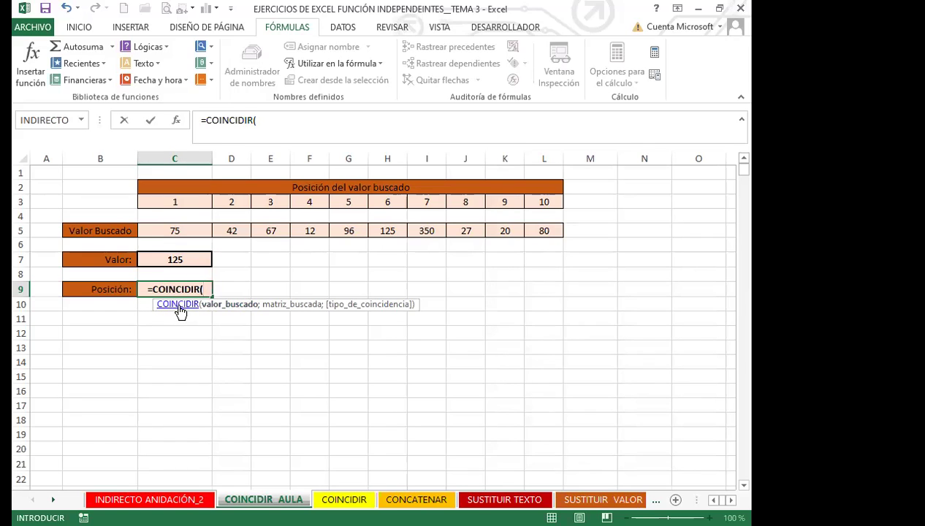
pyautogui.click(179, 306)
pyautogui.click(189, 261)
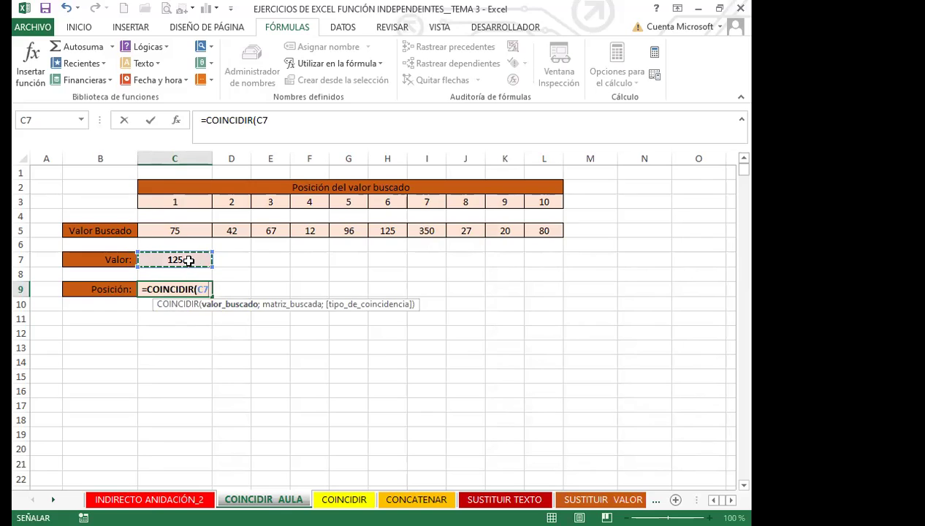
pyautogui.write(';')
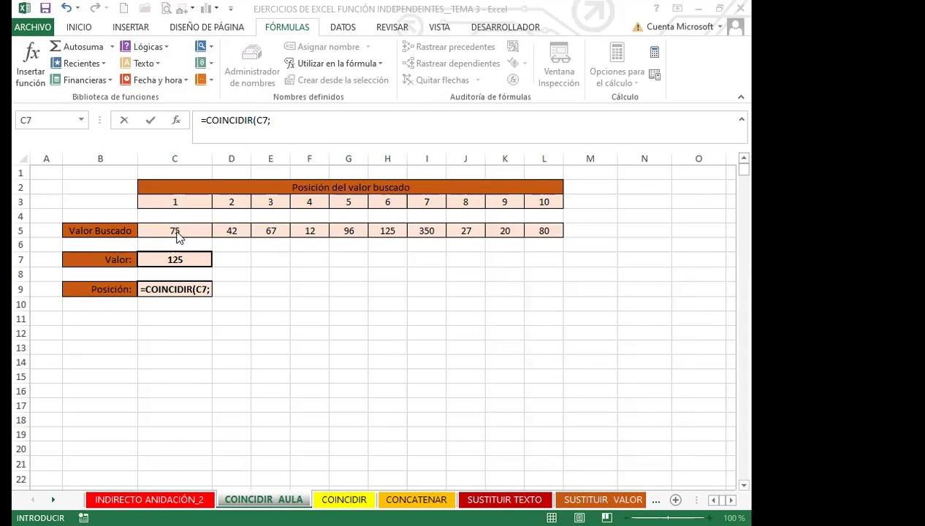
# Complete the COINCIDIR formula in C9 with C5:L5 as the lookup array and match type 0 (Coincidencia exacta).
pyautogui.click(211, 290)
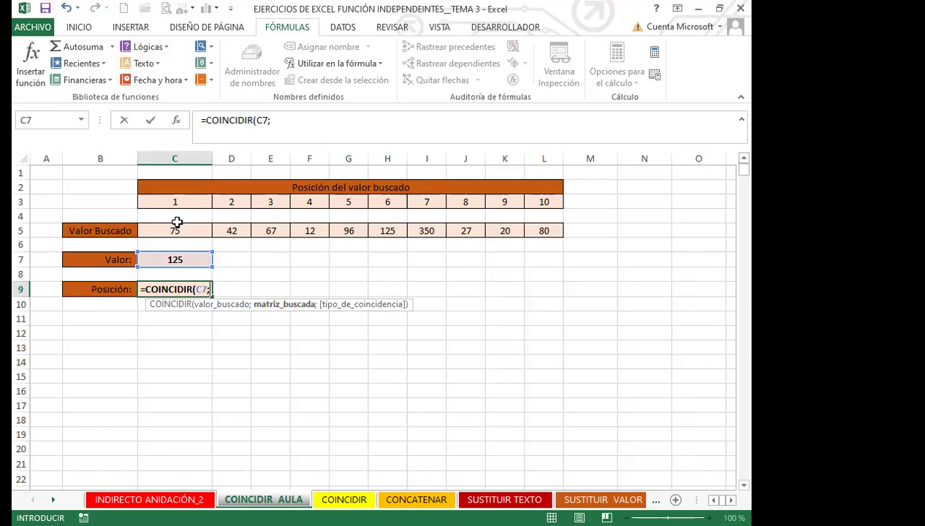
pyautogui.click(174, 230)
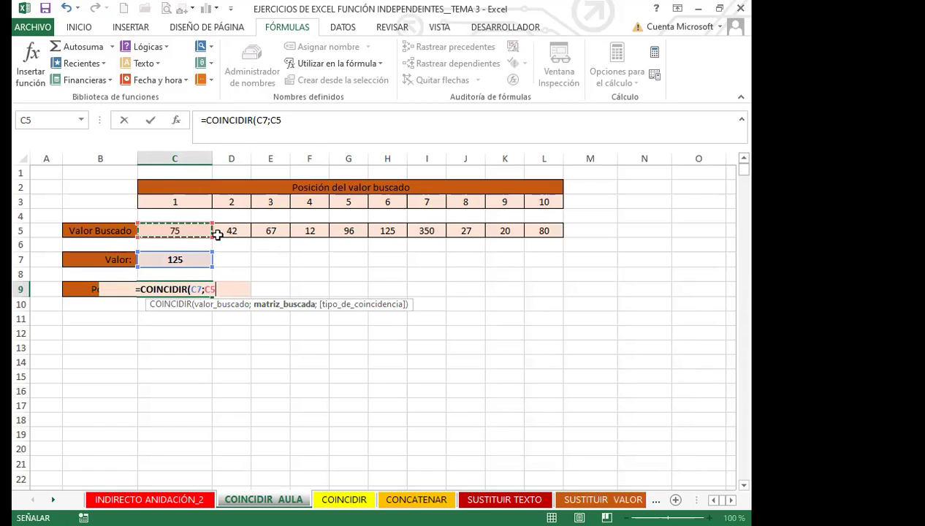
pyautogui.keyDown('shift'); pyautogui.click(544, 230); pyautogui.keyUp('shift')
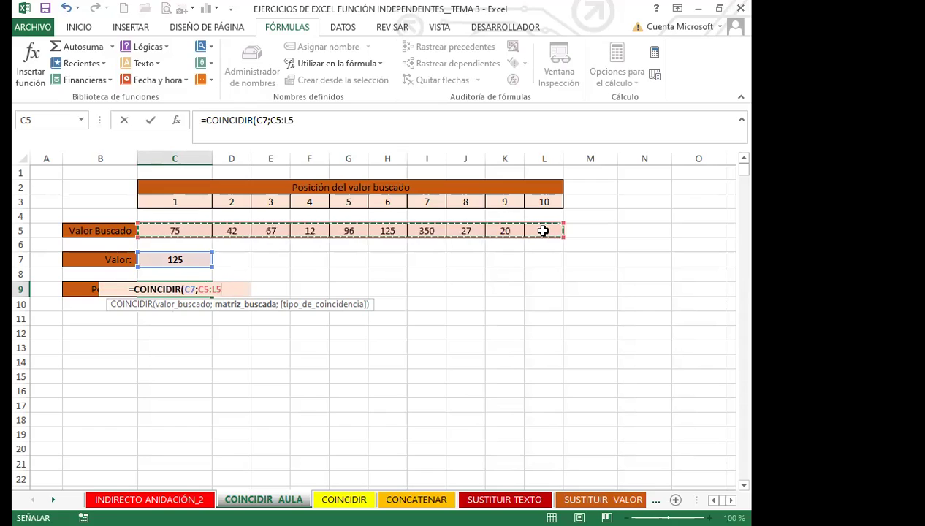
pyautogui.write(';')
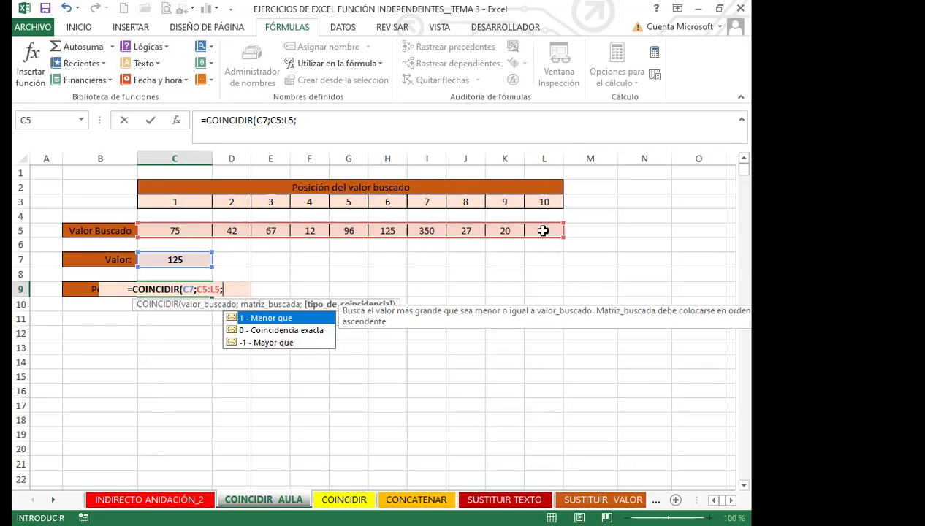
pyautogui.click(268, 330)
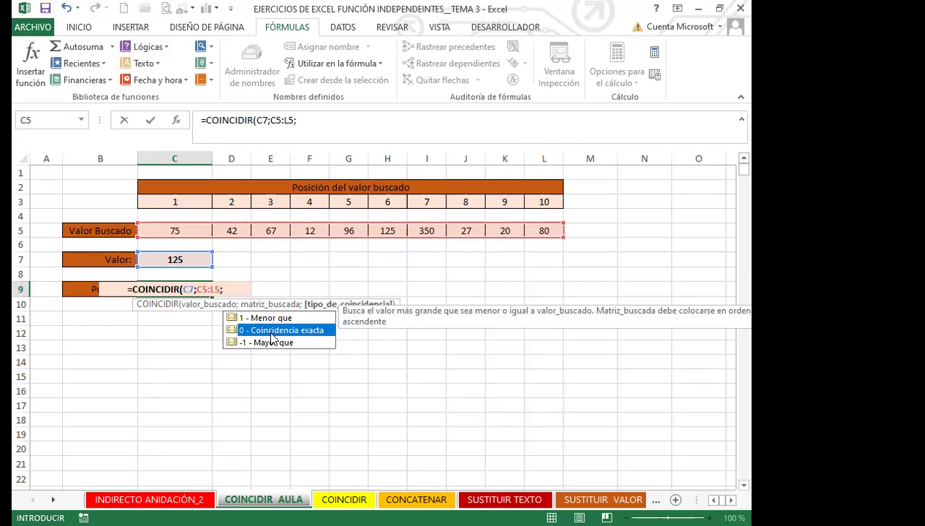
pyautogui.doubleClick(268, 329)
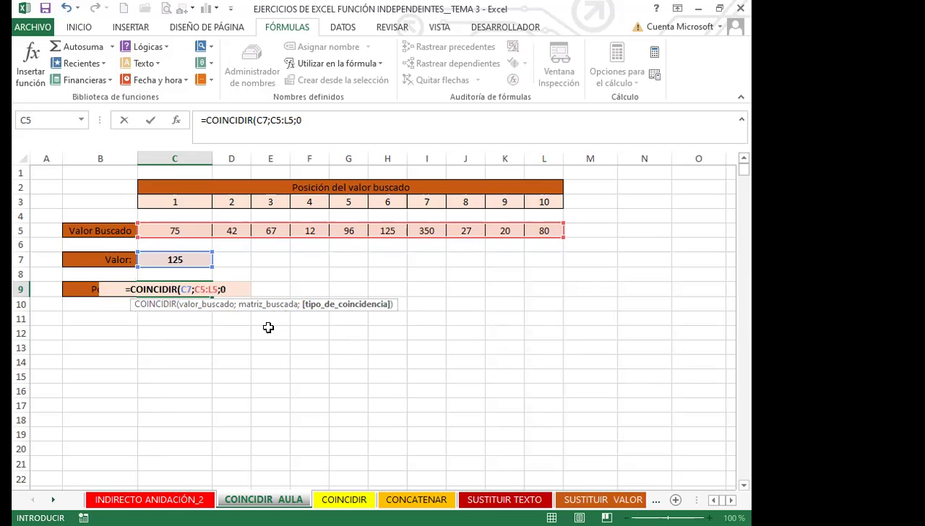
pyautogui.write(')')
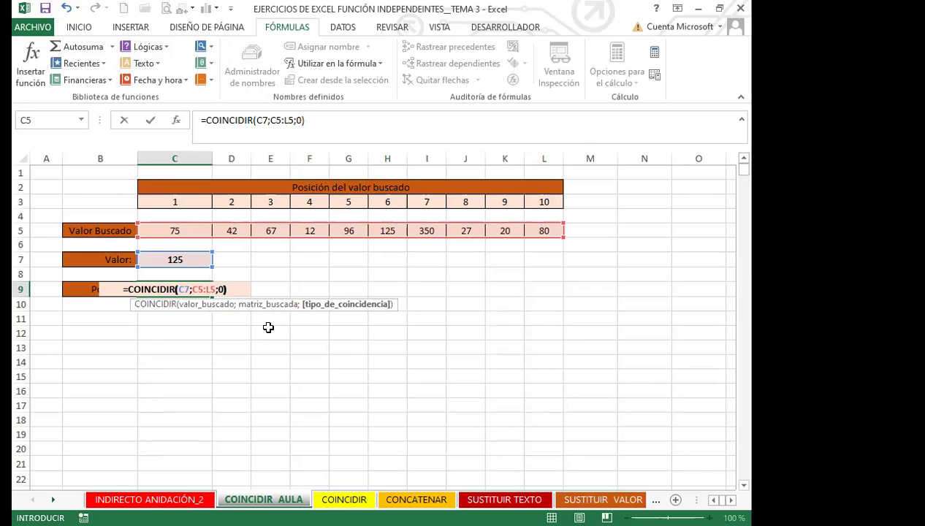
pyautogui.press('Return')
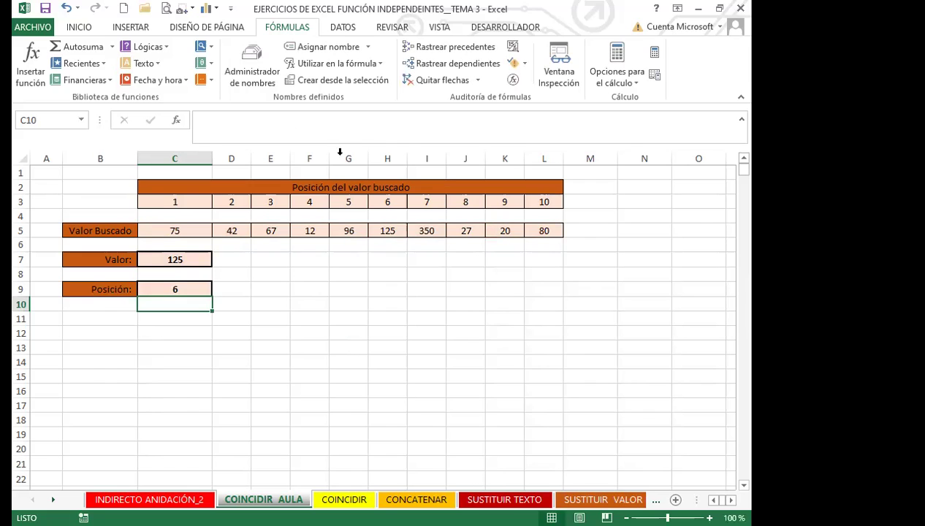
# Compare the matching value in H5 and its position in column H with the COINCIDIR formula in C9.
pyautogui.click(387, 158)
pyautogui.click(395, 231)
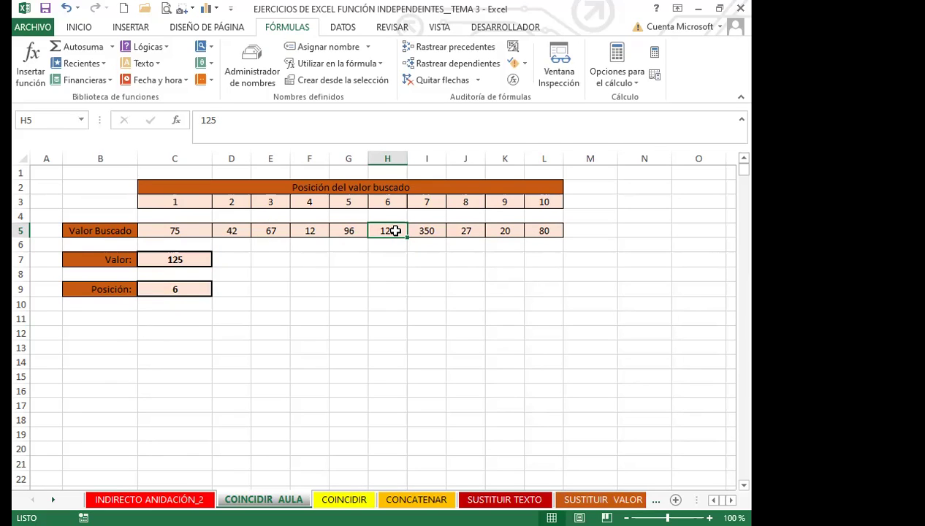
pyautogui.click(197, 290)
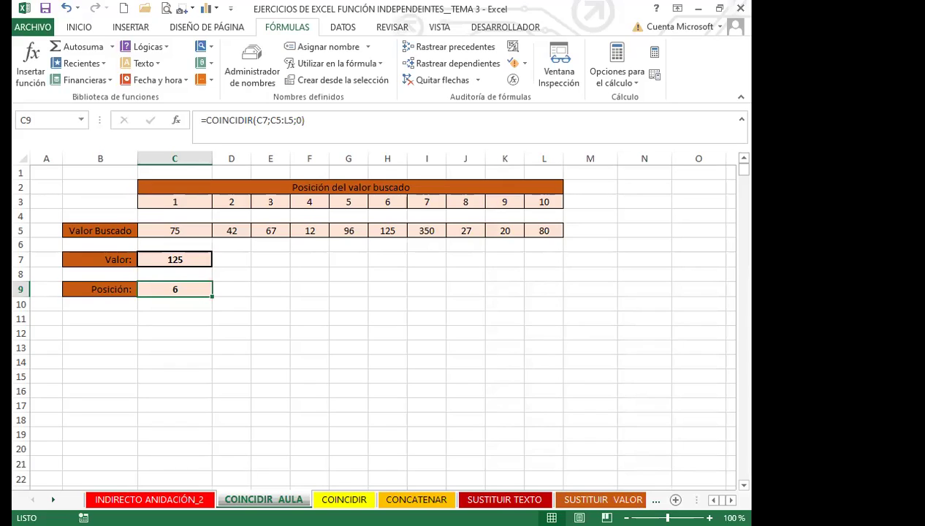
# Switch to the COINCIDIR sheet and look over the 2021 monthly sales table and the EMPLEADO, MES and EL PAGO ES block.
pyautogui.click(320, 403)
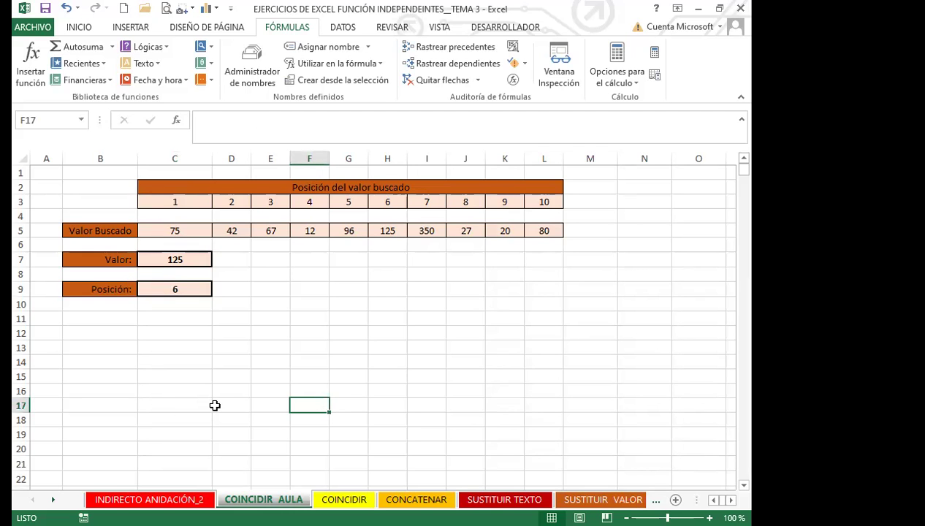
pyautogui.hotkey('ctrl', 'pagedown')
pyautogui.scroll(2, 380, 378)
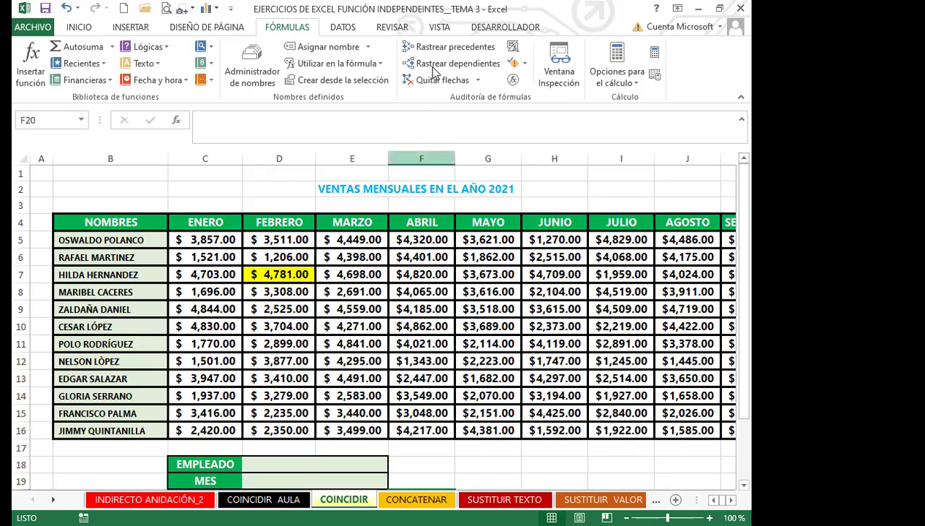
pyautogui.scroll(-1, 351, 283)
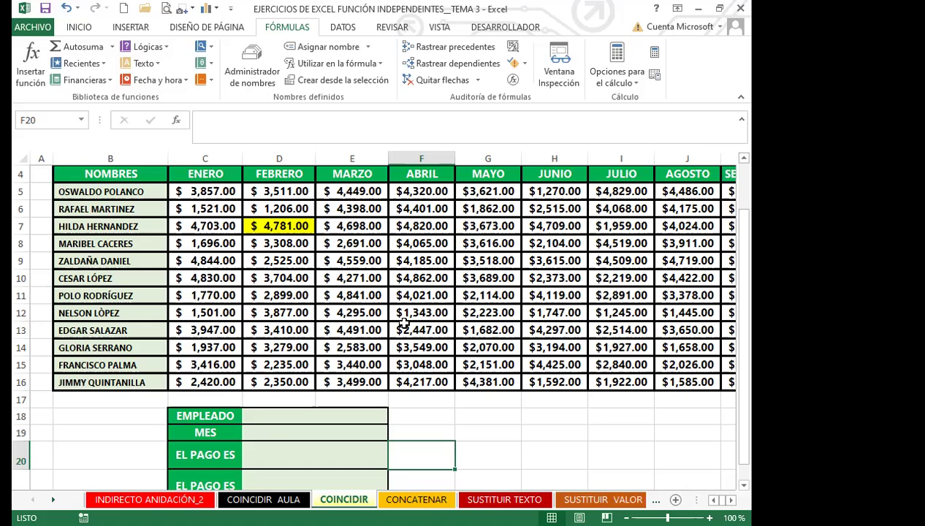
pyautogui.scroll(-2, 282, 355)
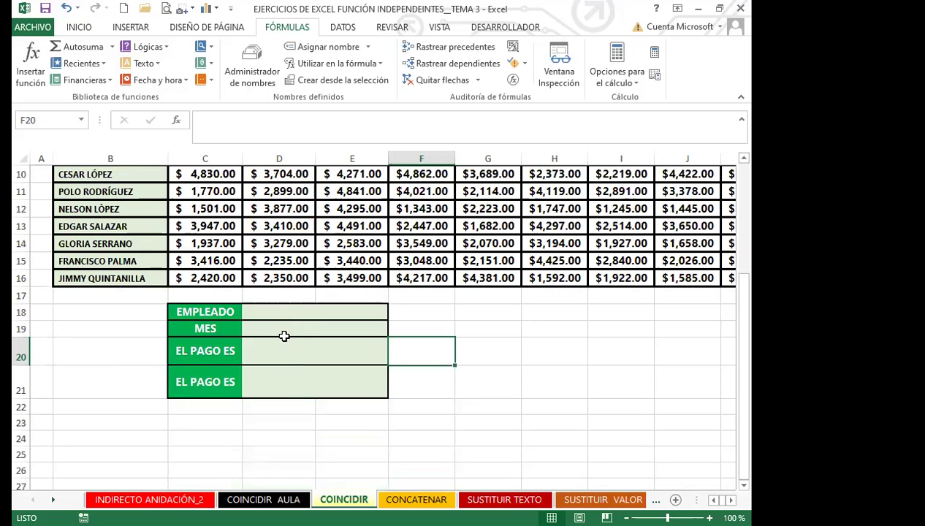
# Open data validation for the EMPLEADO cell D18 and allow only values from a list (Lista).
pyautogui.click(307, 311)
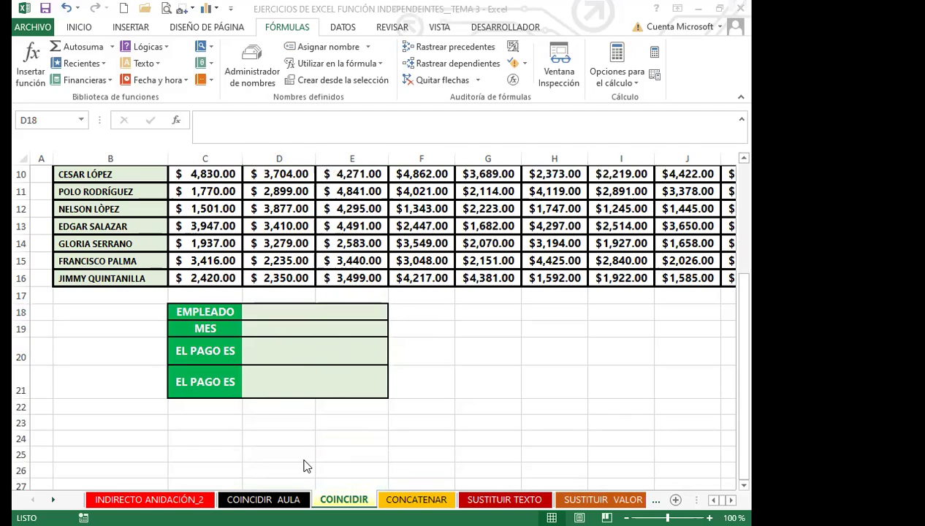
pyautogui.click(304, 311)
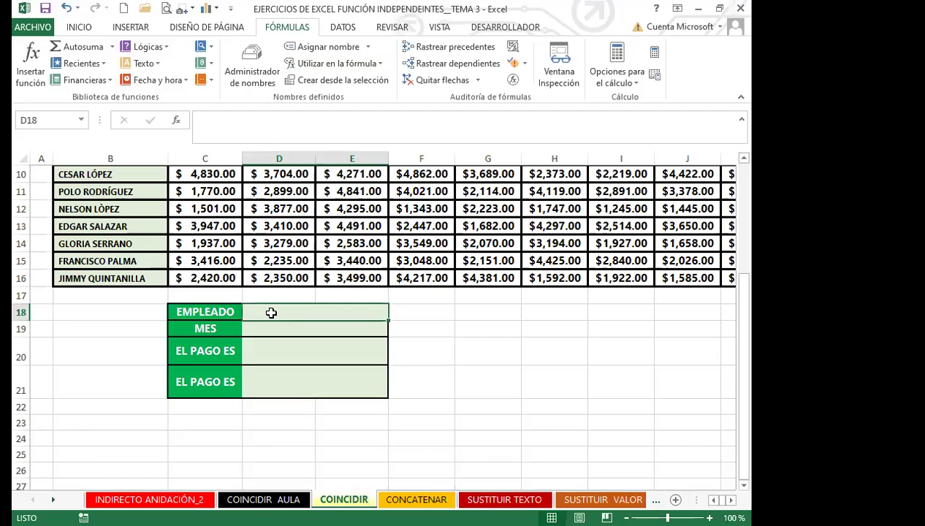
pyautogui.click(196, 314)
pyautogui.click(287, 313)
pyautogui.click(342, 29)
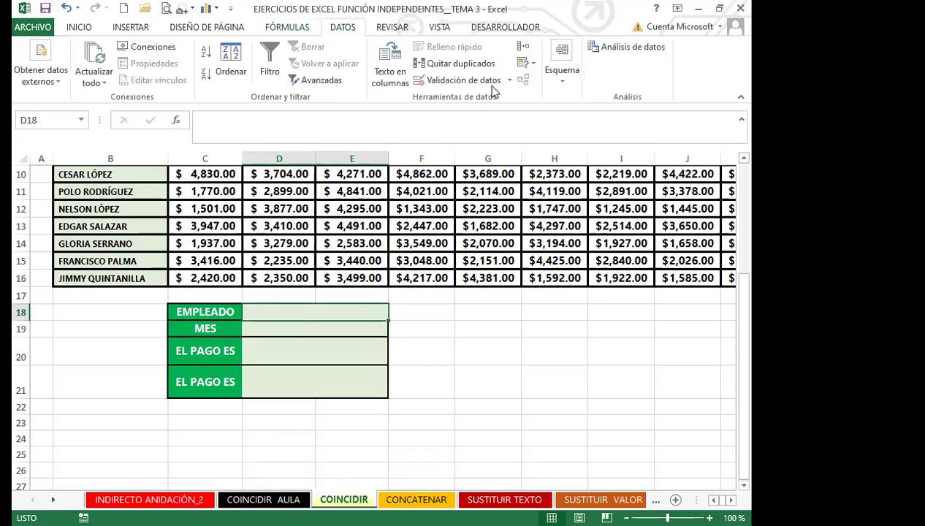
pyautogui.click(510, 80)
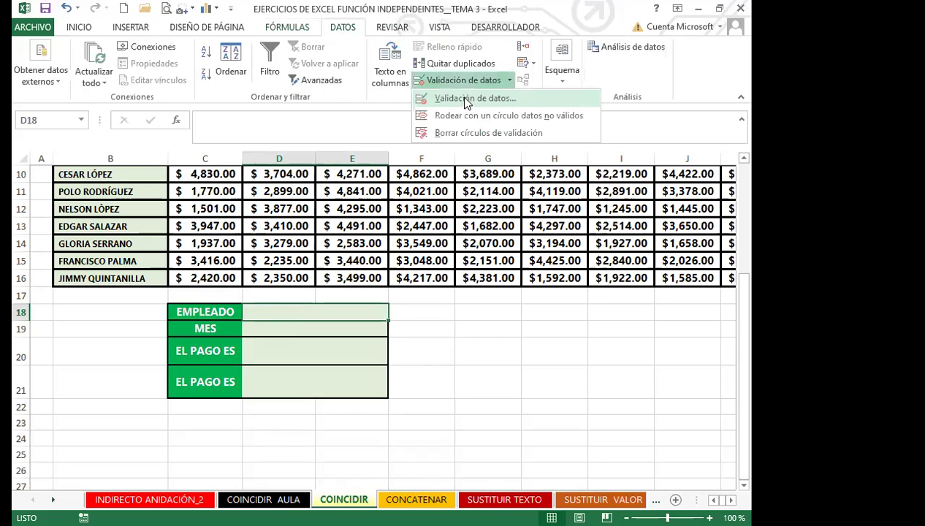
pyautogui.click(465, 100)
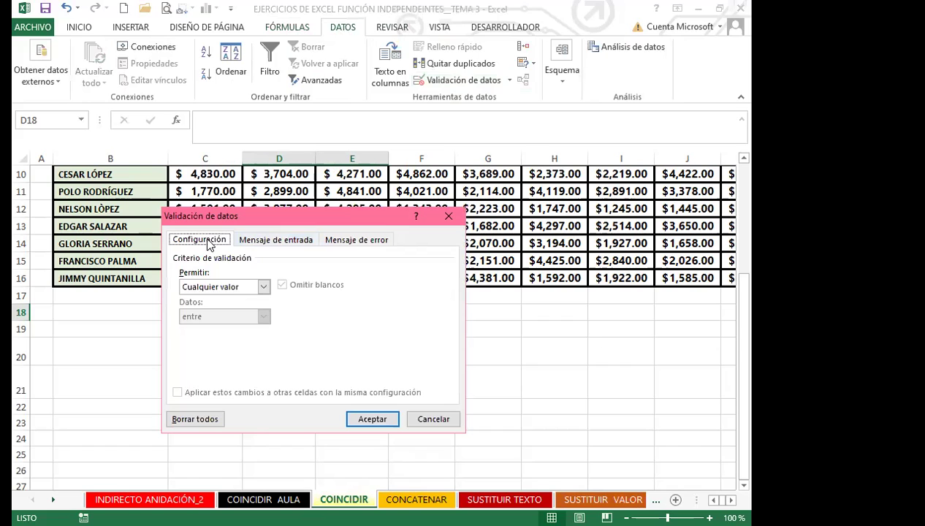
pyautogui.click(263, 287)
pyautogui.click(192, 329)
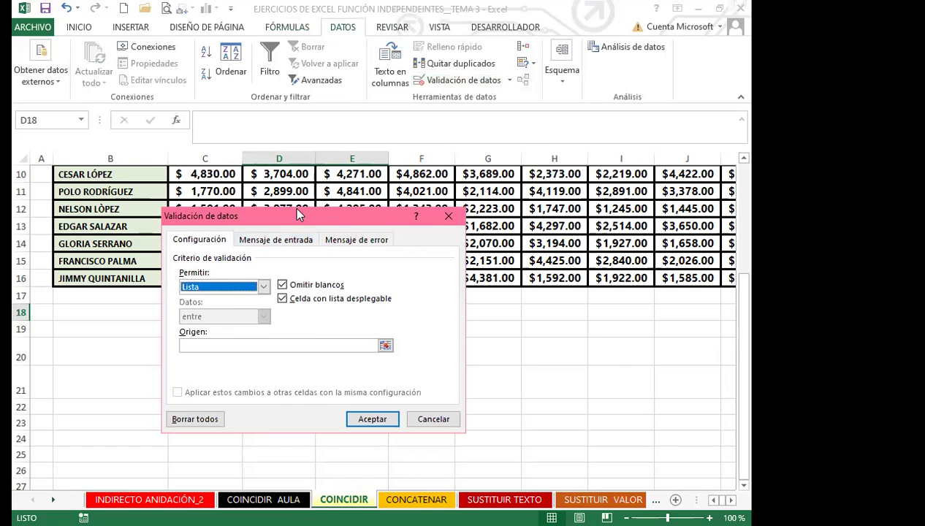
# Use the employee names in B5:B16 as the source of D18's validation list and apply it.
pyautogui.moveTo(298, 214); pyautogui.dragTo(415, 211)
pyautogui.click(490, 342)
pyautogui.scroll(3, 84, 281)
pyautogui.moveTo(124, 240); pyautogui.dragTo(128, 430)
pyautogui.click(492, 417)
pyautogui.scroll(-2, 337, 428)
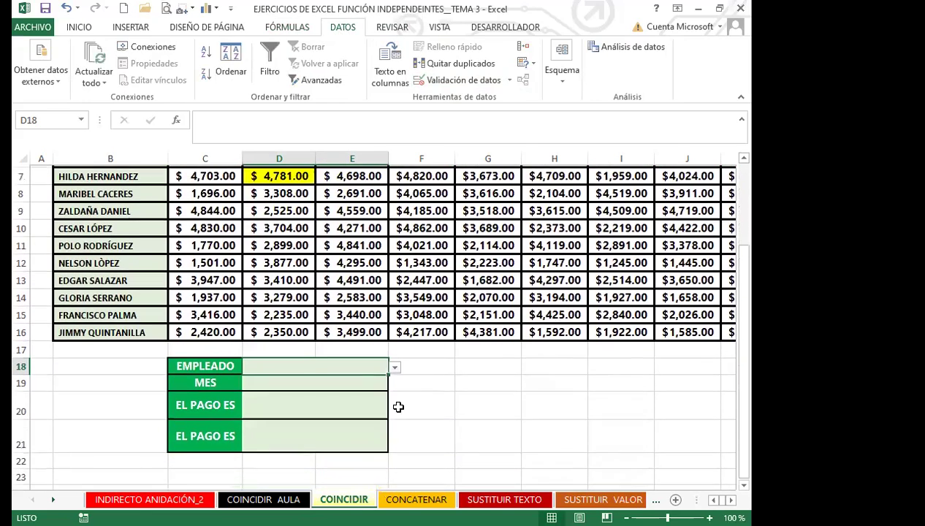
# Add a Lista data validation to the MES cell D19 with the row 4 headings ENERO to DICIEMBRE as source.
pyautogui.click(281, 378)
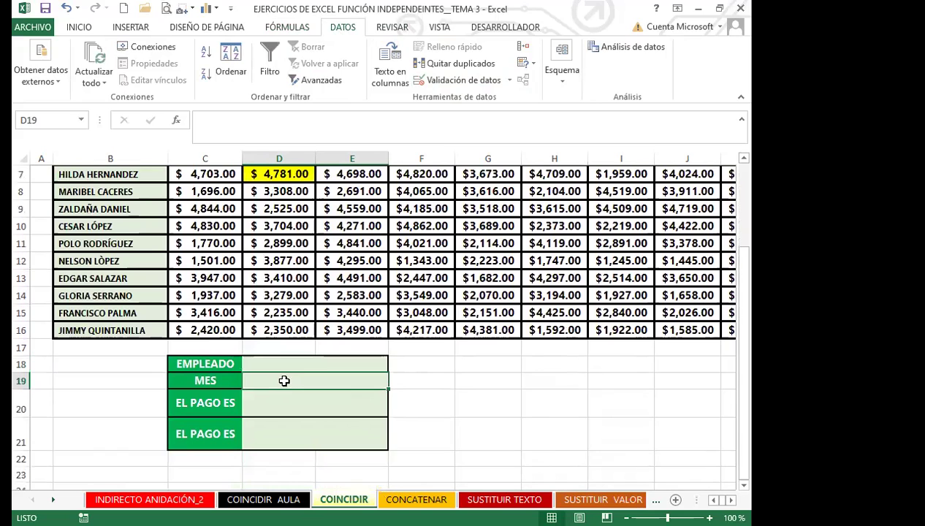
pyautogui.click(510, 84)
pyautogui.click(443, 100)
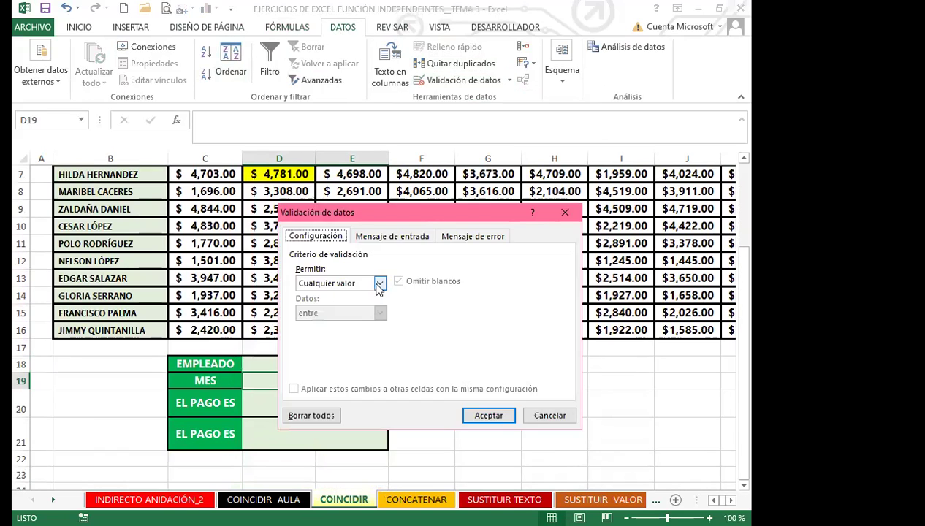
pyautogui.click(379, 283)
pyautogui.click(311, 324)
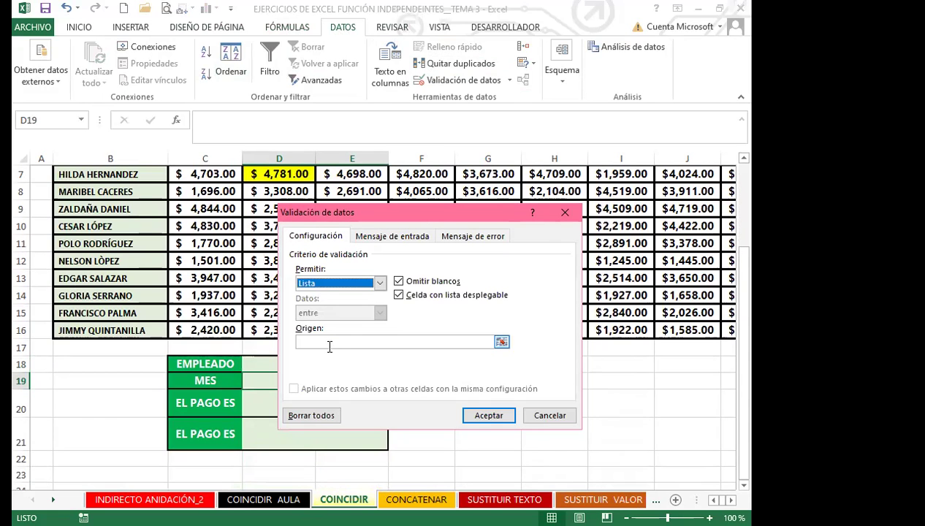
pyautogui.click(330, 346)
pyautogui.scroll(2, 296, 270)
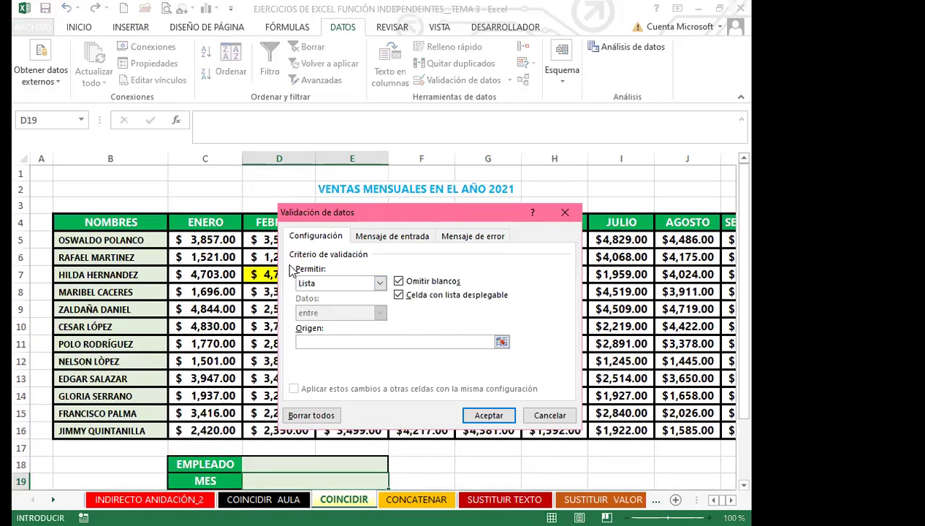
pyautogui.click(212, 222)
pyautogui.moveTo(638, 213); pyautogui.dragTo(689, 220)
pyautogui.click(483, 414)
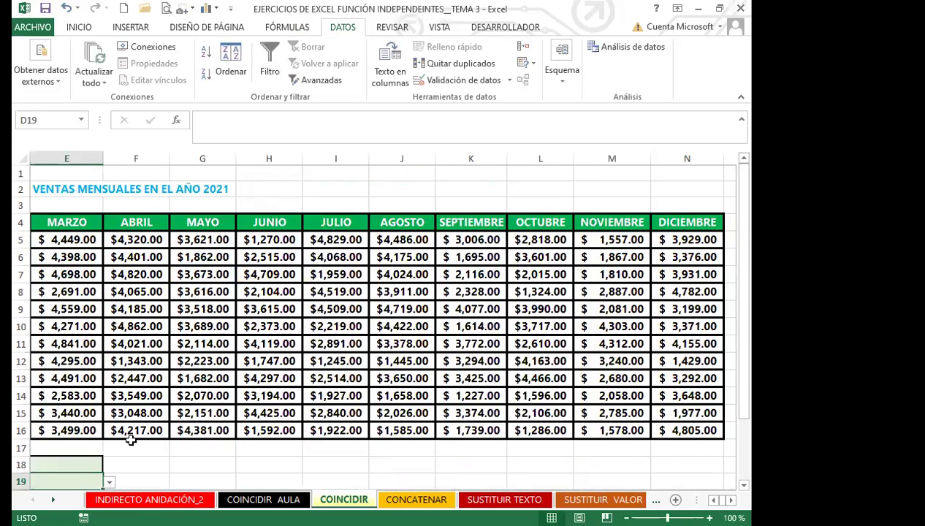
# Return to the lookup block and check the employee names offered by the drop-down list in D18.
pyautogui.click(341, 448)
pyautogui.click(282, 448)
pyautogui.press('Left')
pyautogui.press('Left')
pyautogui.press('Left')
pyautogui.press('Left')
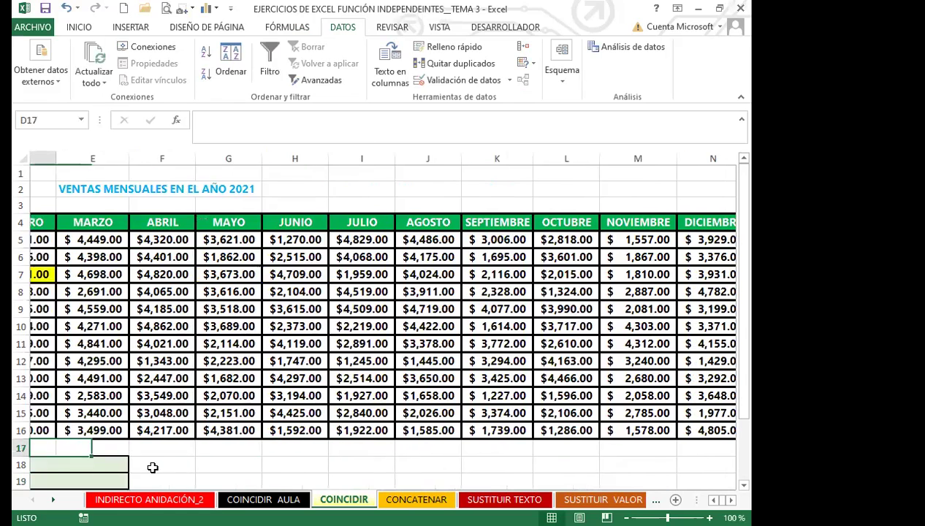
pyautogui.press('Left')
pyautogui.press('Left')
pyautogui.press('Left')
pyautogui.scroll(-3, 219, 439)
pyautogui.click(364, 310)
pyautogui.click(395, 314)
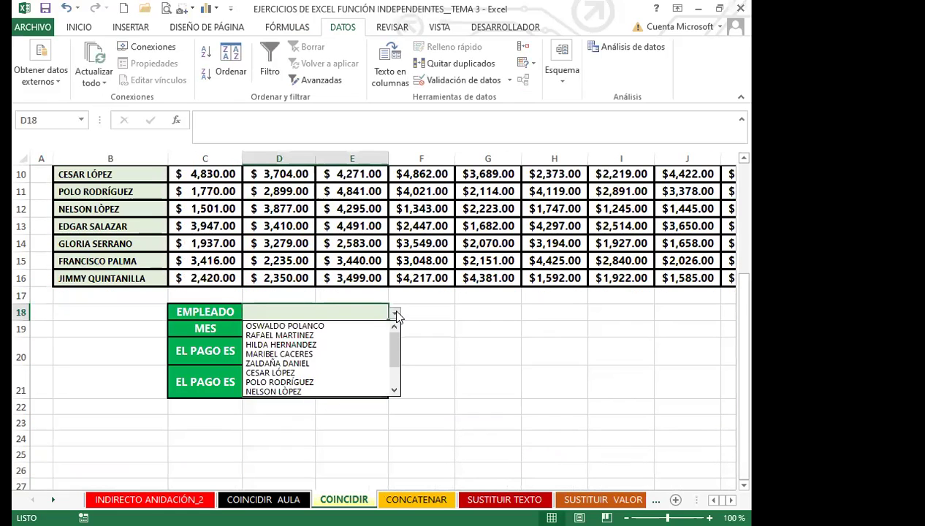
pyautogui.moveTo(394, 342)
pyautogui.mouseDown()
pyautogui.moveTo(397, 384)
pyautogui.moveTo(395, 332)
pyautogui.mouseUp()
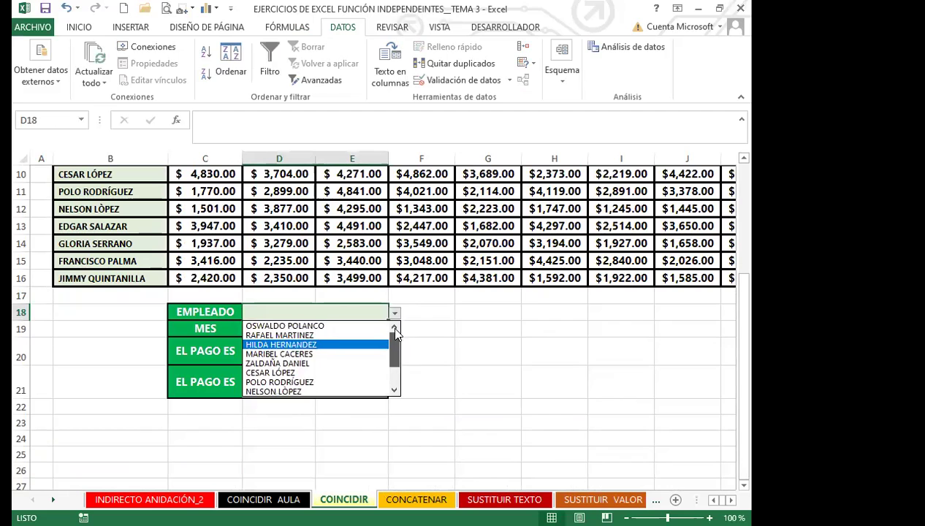
# Check the months offered by the drop-down list in the MES cell D19.
pyautogui.click(395, 310)
pyautogui.click(355, 331)
pyautogui.click(394, 330)
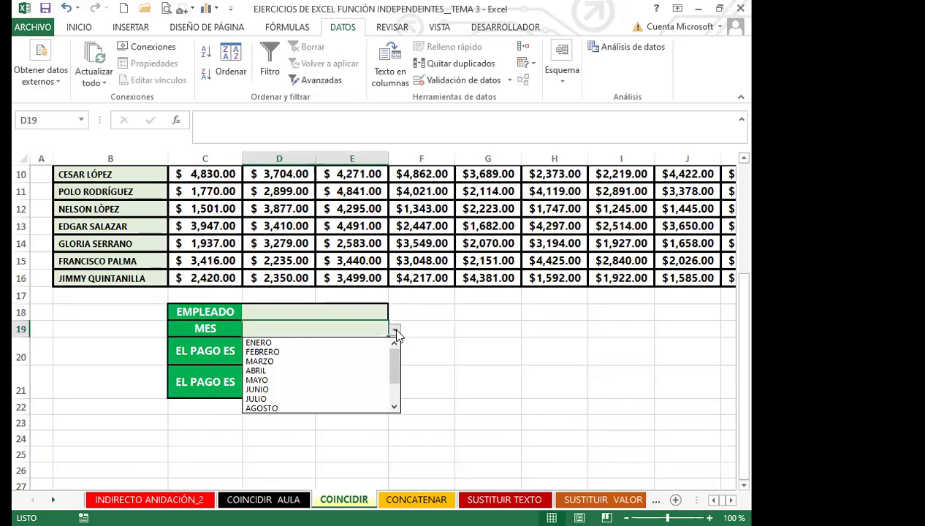
pyautogui.moveTo(394, 363); pyautogui.dragTo(395, 342)
pyautogui.click(380, 328)
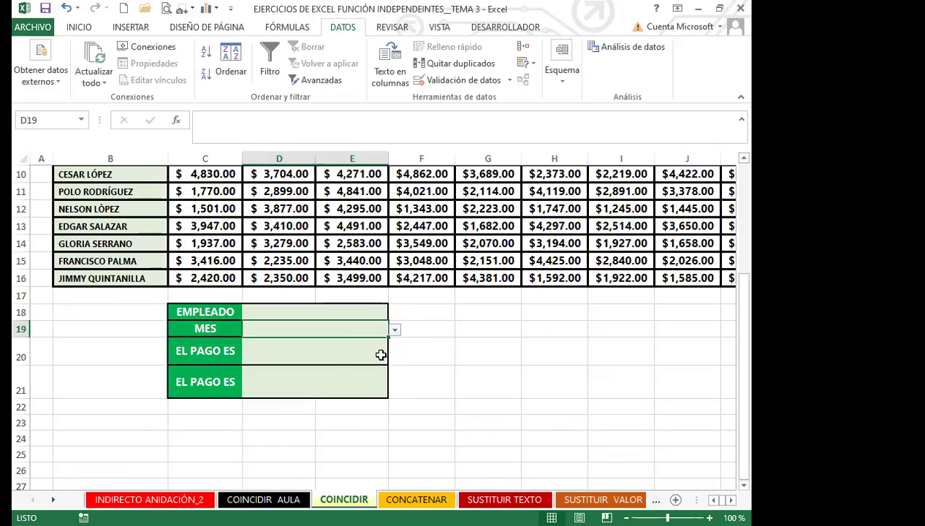
pyautogui.click(331, 354)
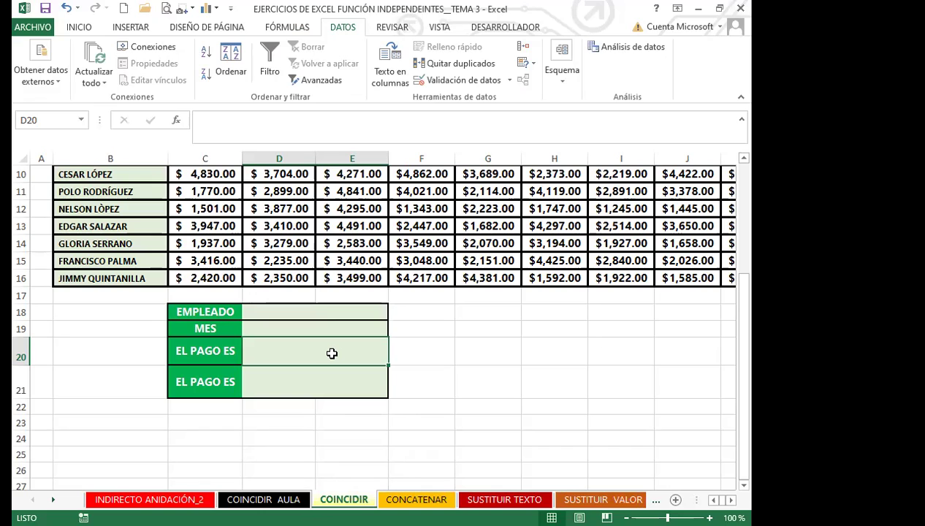
pyautogui.write('=')
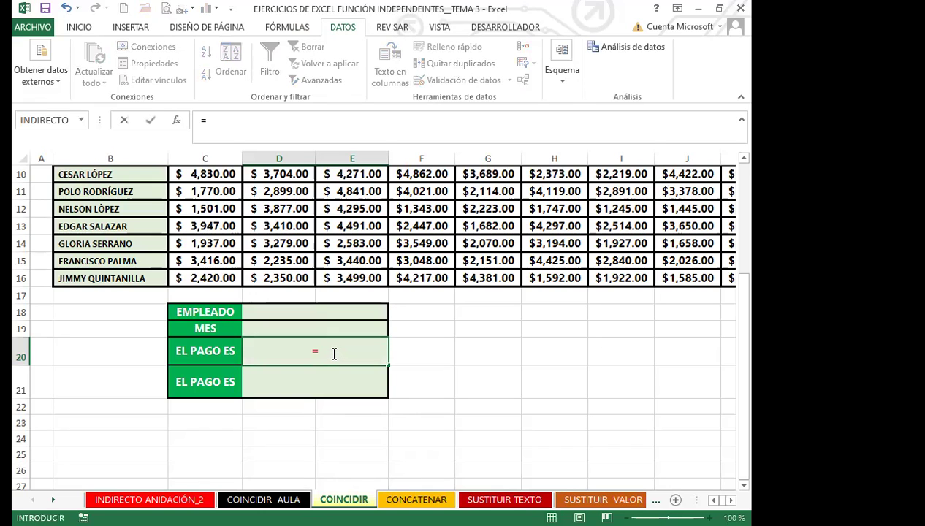
pyautogui.press('BackSpace')
# Choose the third employee of the list in D18 and FEBRERO as the month in D19.
pyautogui.click(347, 312)
pyautogui.click(395, 313)
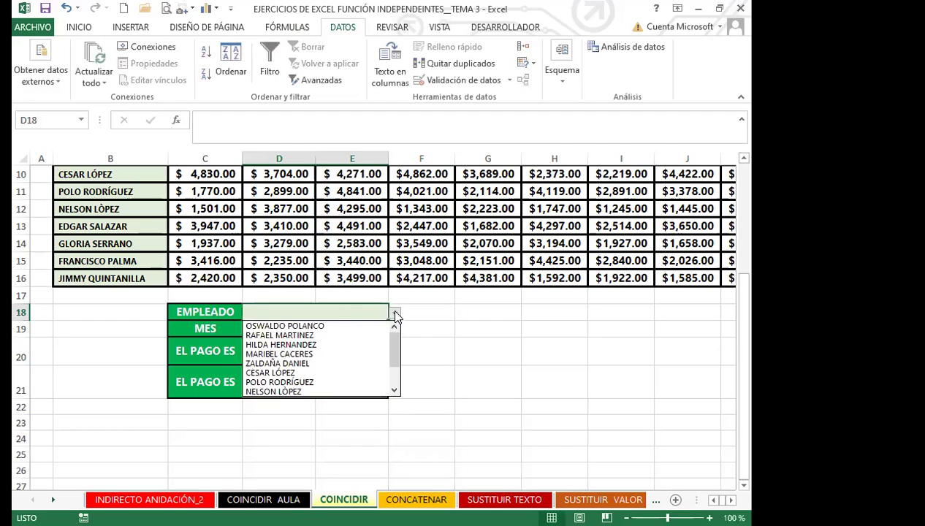
pyautogui.click(307, 342)
pyautogui.click(293, 330)
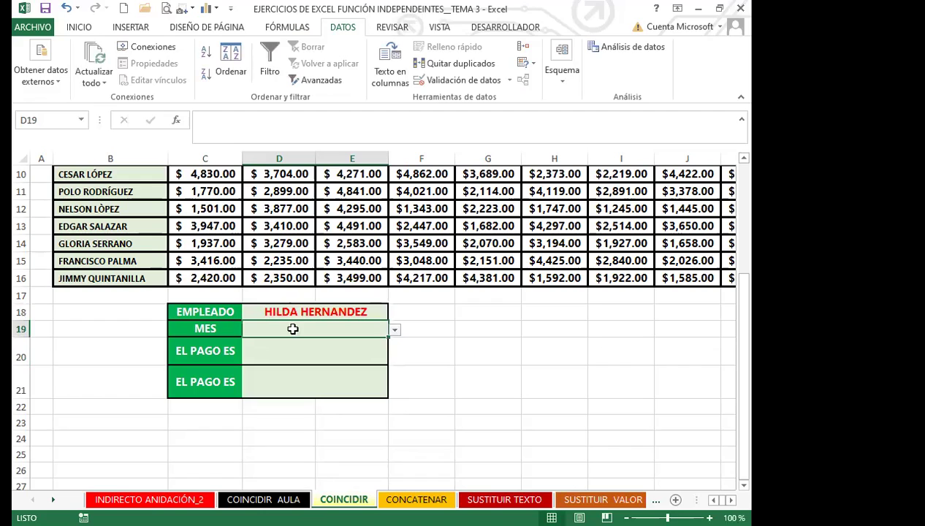
pyautogui.click(394, 331)
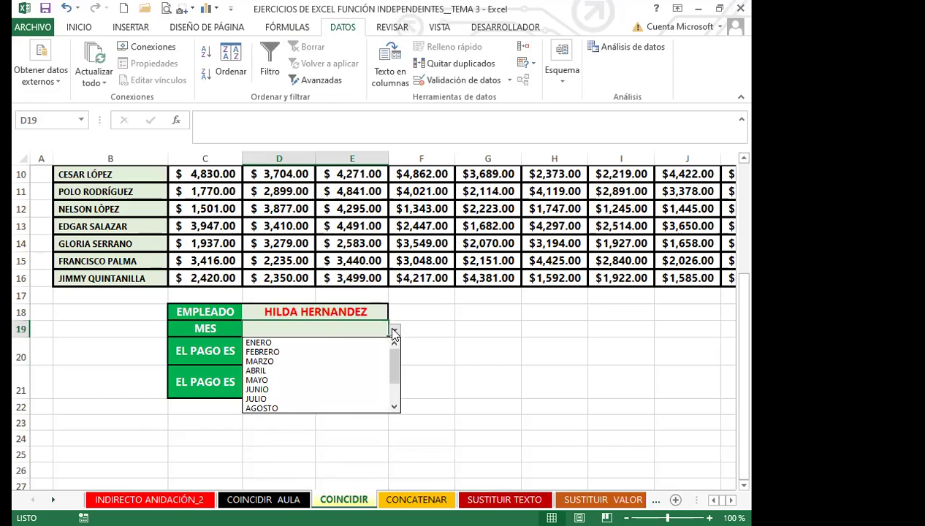
pyautogui.click(256, 343)
pyautogui.click(395, 330)
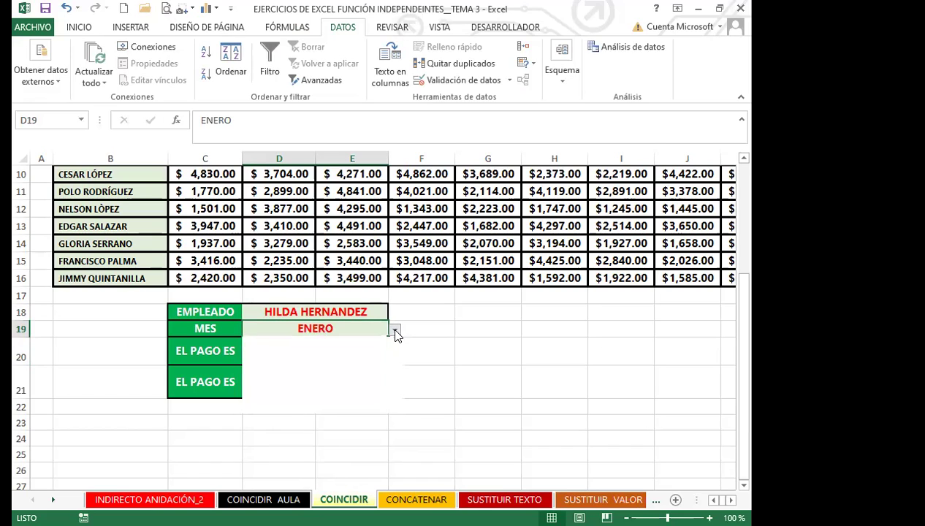
pyautogui.click(282, 353)
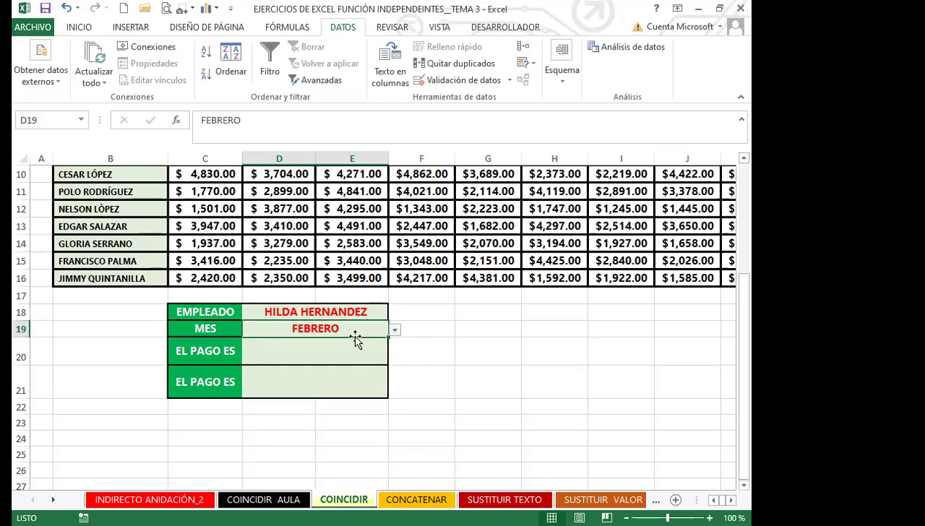
# Start a COINCIDIR formula in the first EL PAGO ES cell D20 with the month cell D19 as valor_buscado.
pyautogui.click(328, 351)
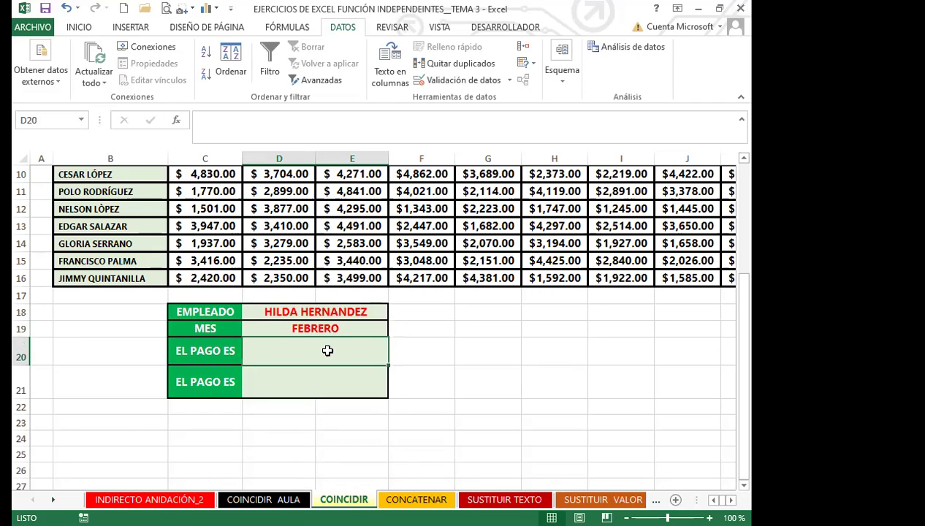
pyautogui.write('=')
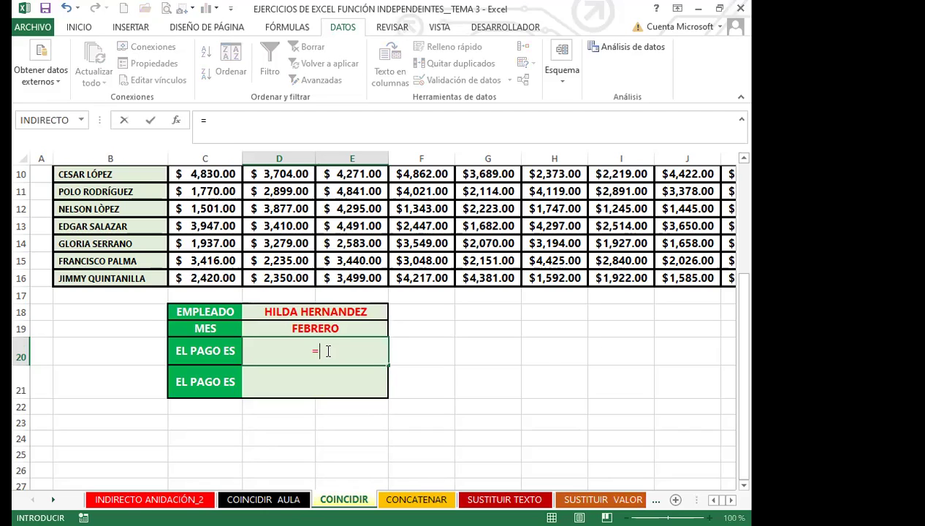
pyautogui.write('COIN')
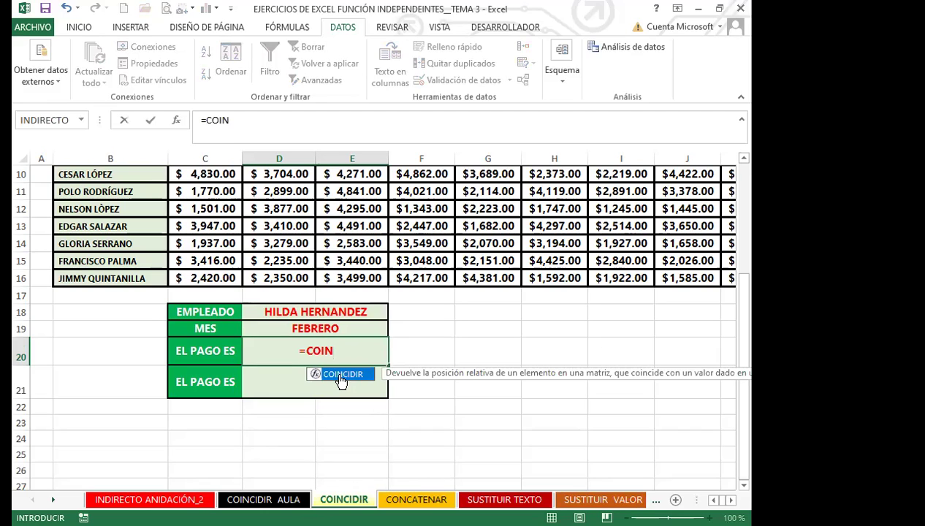
pyautogui.doubleClick(341, 376)
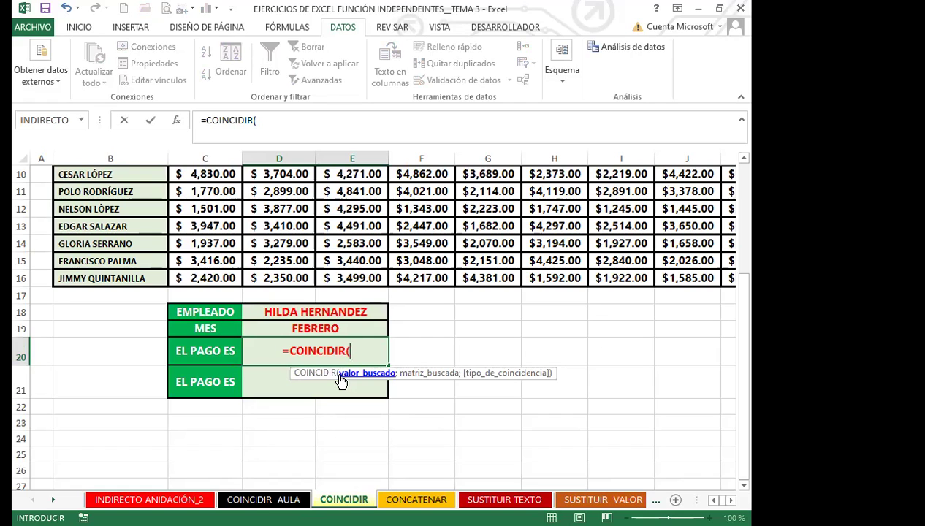
pyautogui.click(311, 327)
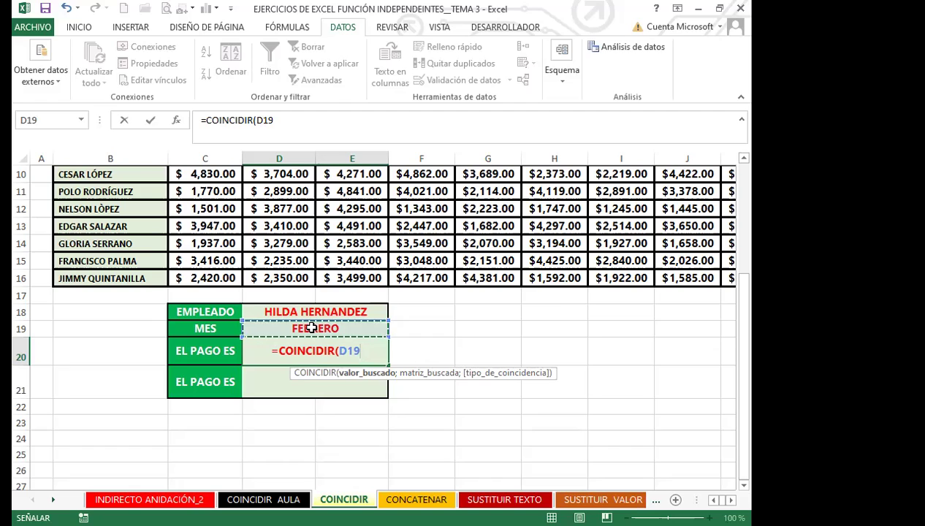
pyautogui.write(';')
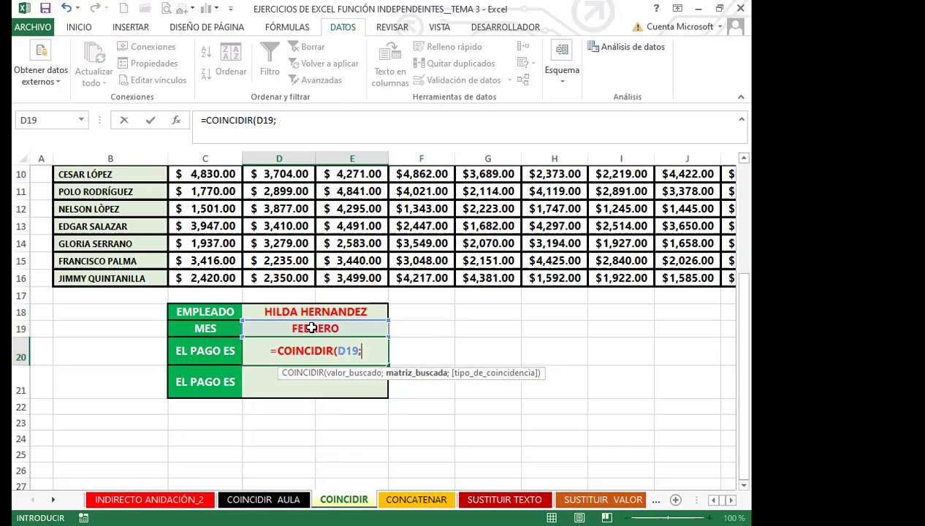
pyautogui.scroll(3, 221, 264)
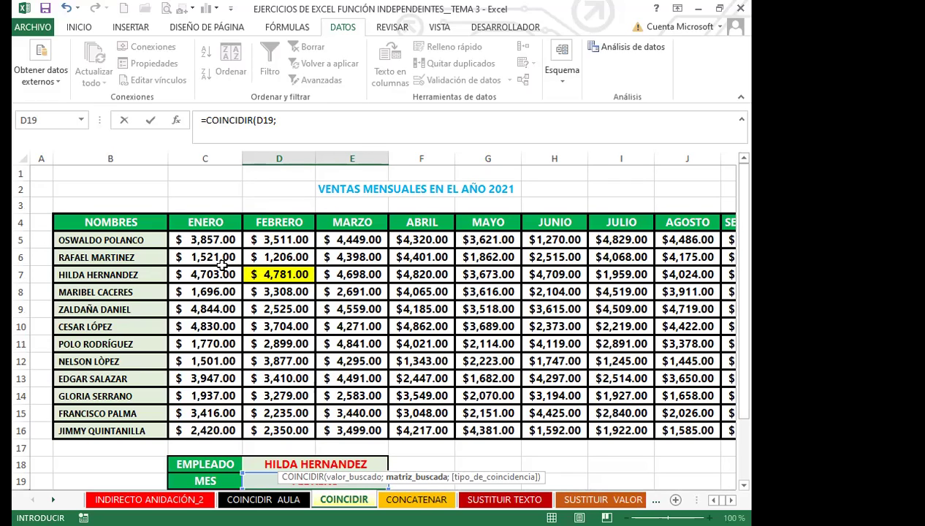
pyautogui.click(203, 222)
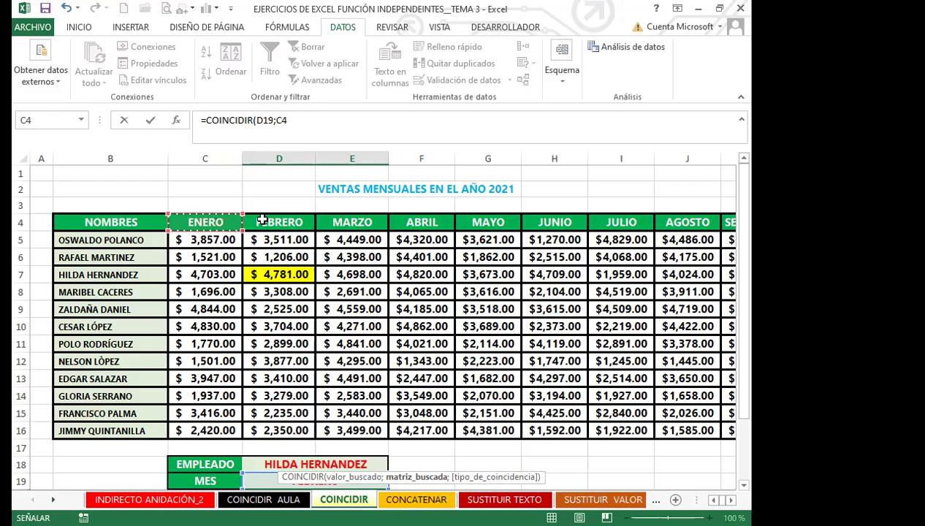
pyautogui.hscroll(3, 640, 212)
pyautogui.keyDown('shift'); pyautogui.click(635, 219); pyautogui.keyUp('shift')
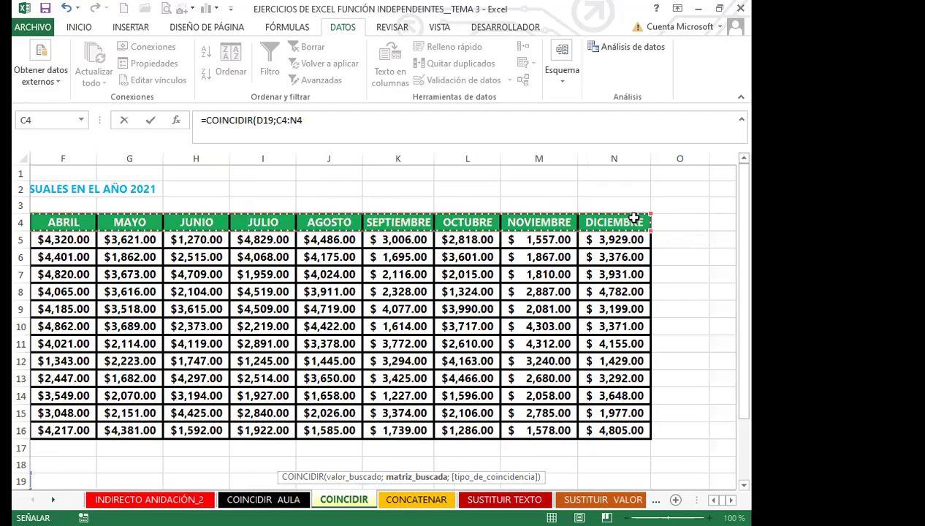
pyautogui.scroll(-2, 145, 386)
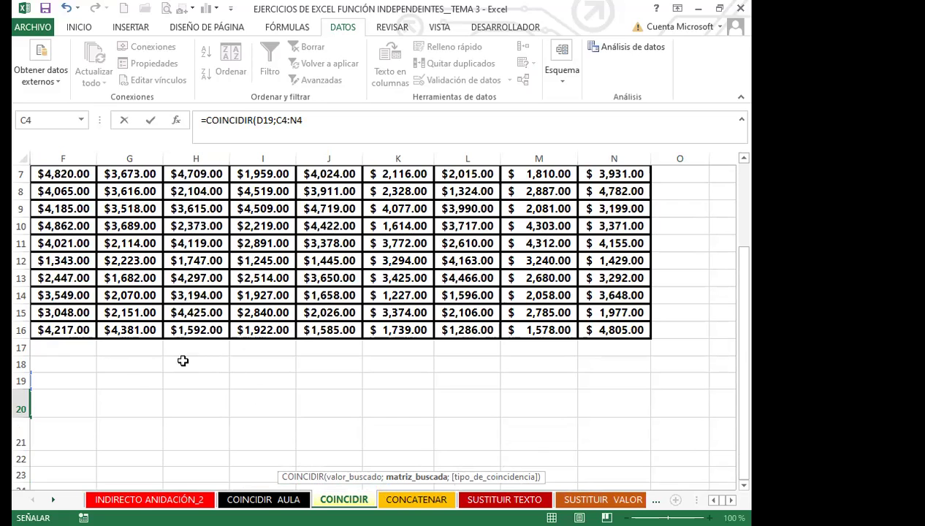
pyautogui.press('Home')
pyautogui.scroll(-1, 347, 417)
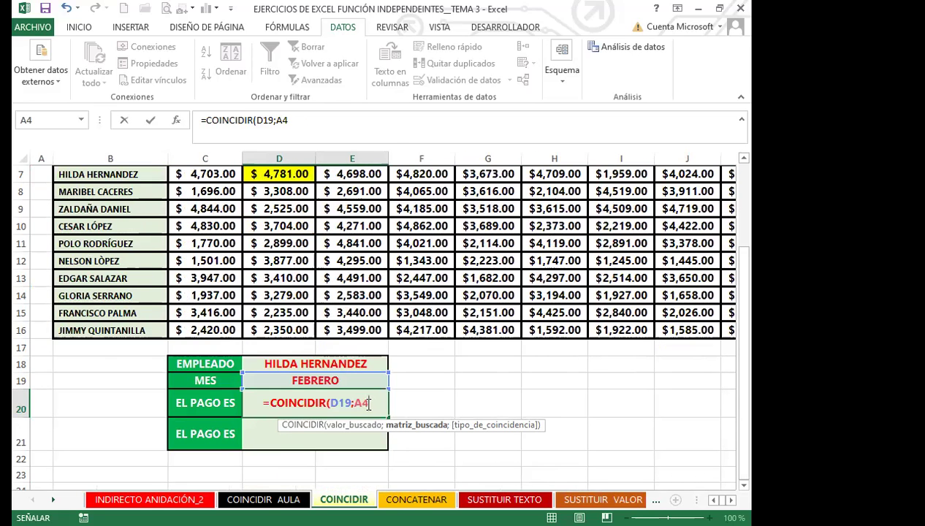
pyautogui.press('F2')
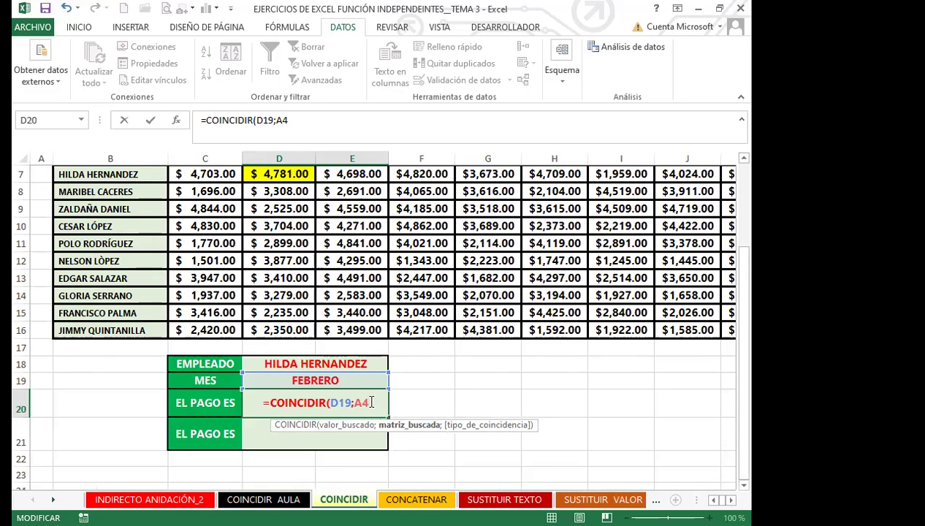
pyautogui.press('BackSpace')
pyautogui.press('BackSpace')
# Complete the COINCIDIR formula in D20 with month headings C4:N4 as matriz_buscada and 0 for an exact match.
pyautogui.scroll(2, 155, 215)
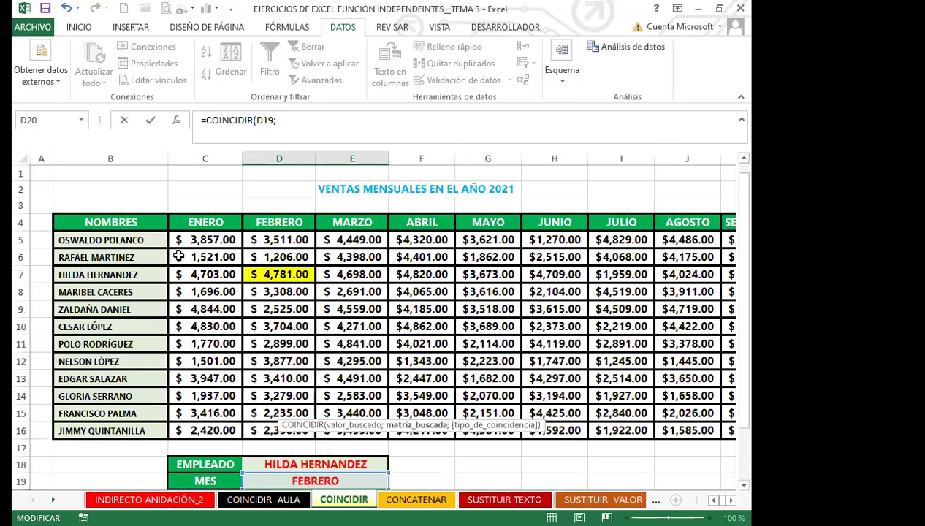
pyautogui.click(206, 221)
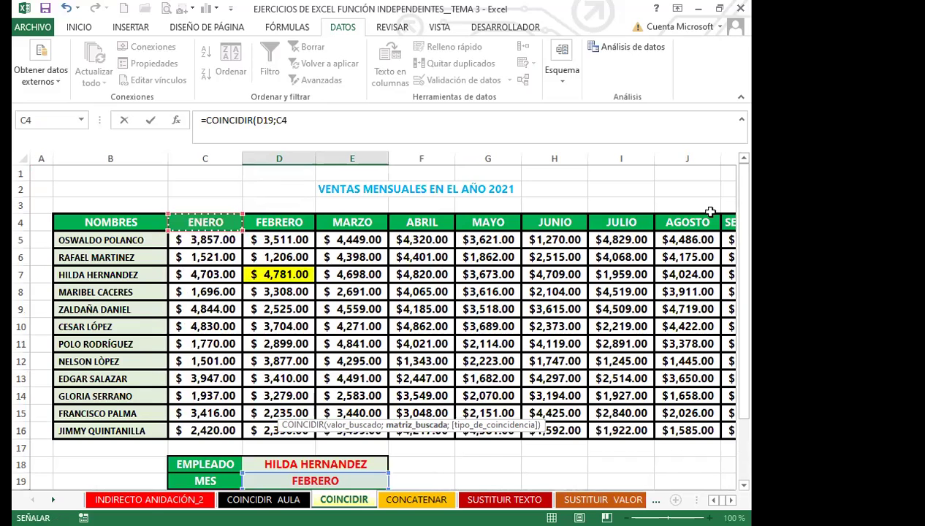
pyautogui.hotkey('ctrl', 'shift', 'Right')
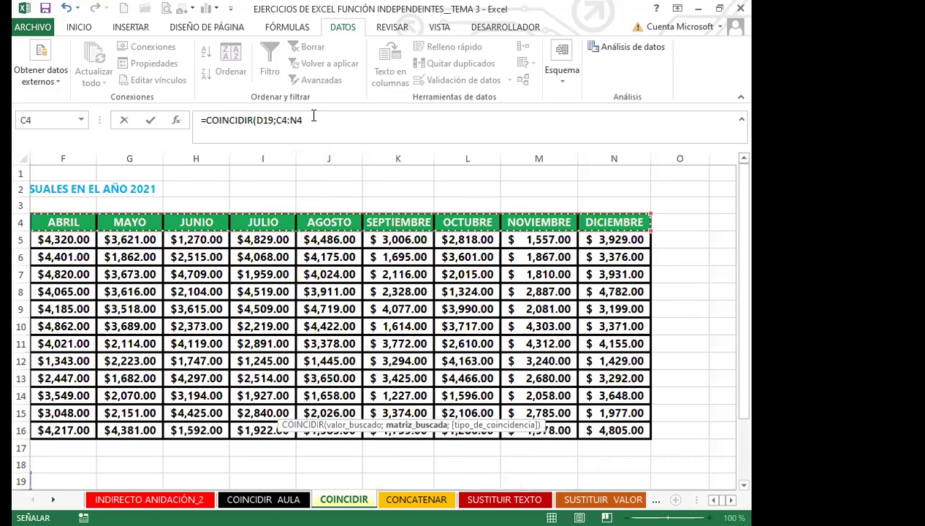
pyautogui.click(313, 119)
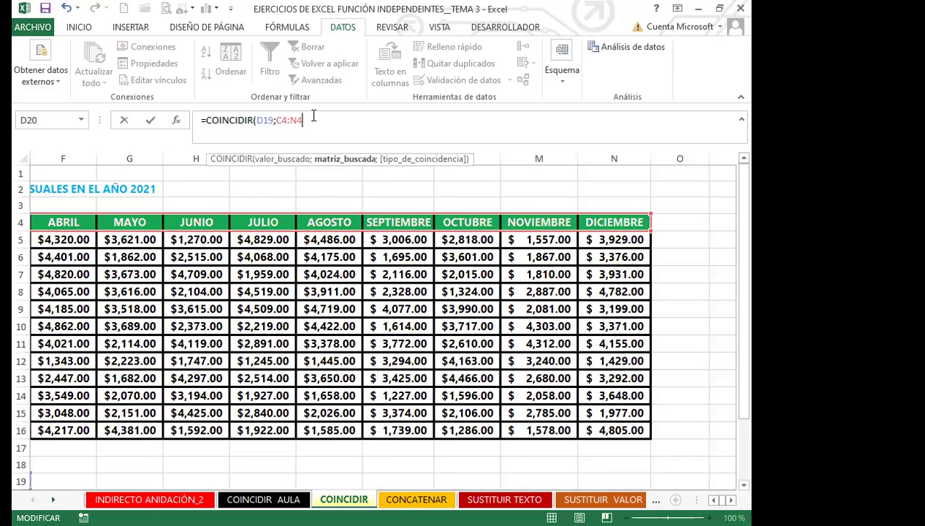
pyautogui.write(';')
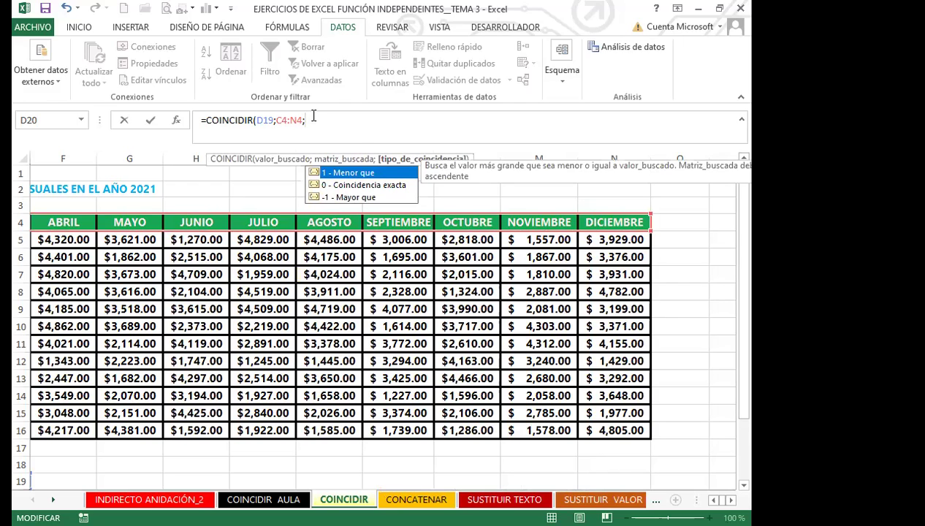
pyautogui.write('0')
pyautogui.press('Return')
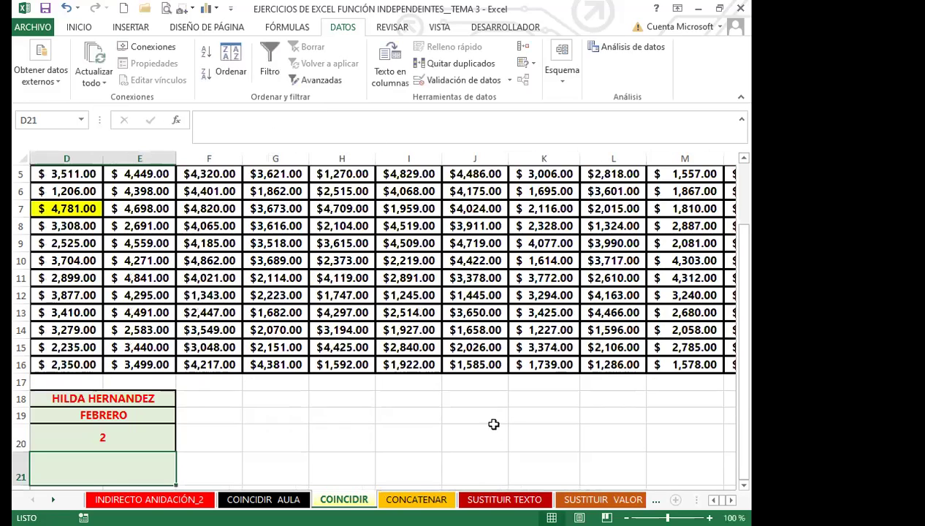
# Test the COINCIDIR formula in D20 by changing the month in D19 to MARZO and back to FEBRERO.
pyautogui.hscroll(-2, 96, 441)
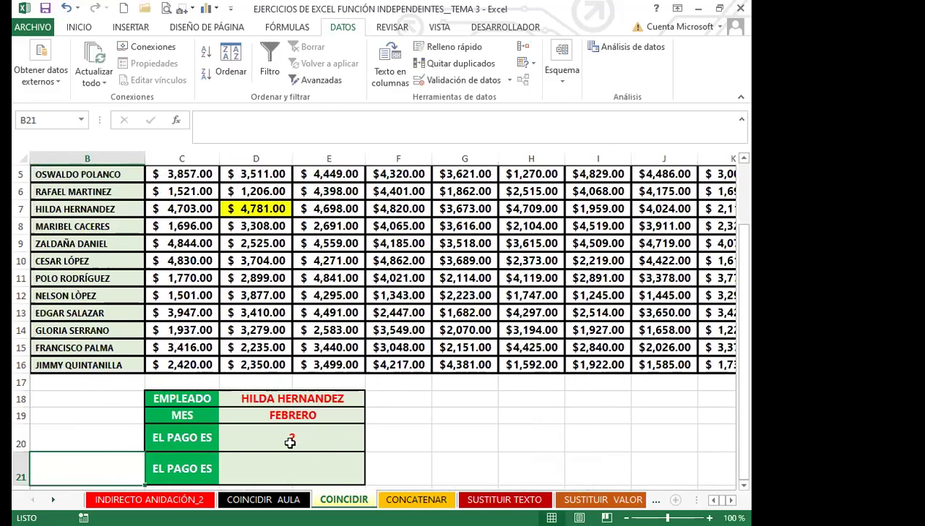
pyautogui.click(290, 441)
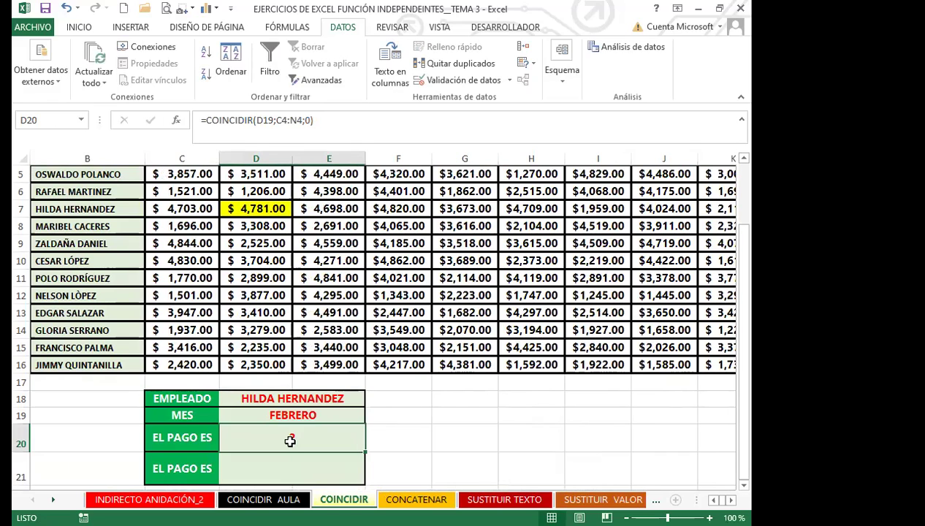
pyautogui.click(321, 416)
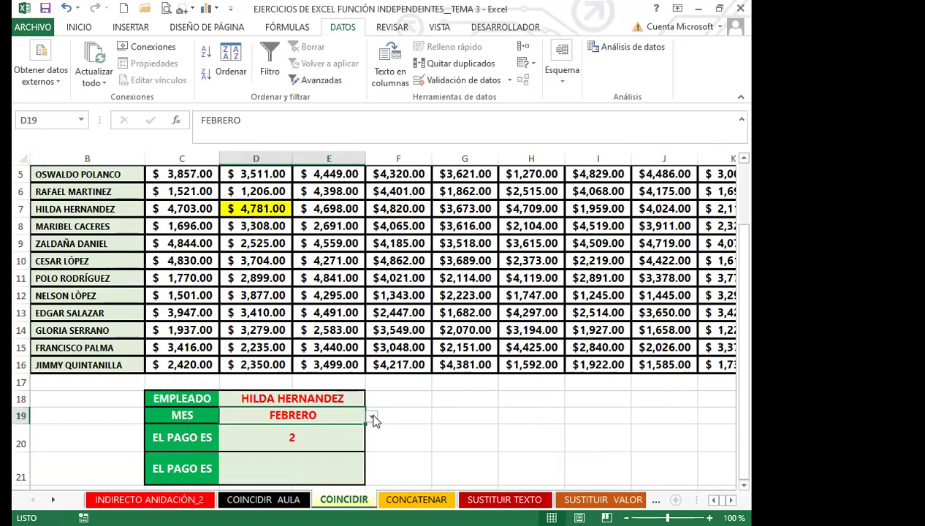
pyautogui.click(371, 416)
pyautogui.click(237, 448)
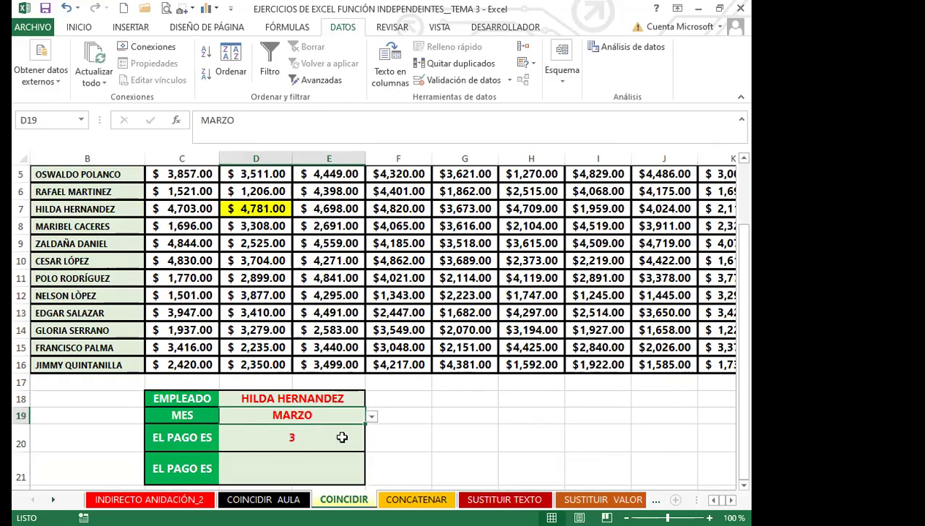
pyautogui.click(371, 416)
pyautogui.click(260, 437)
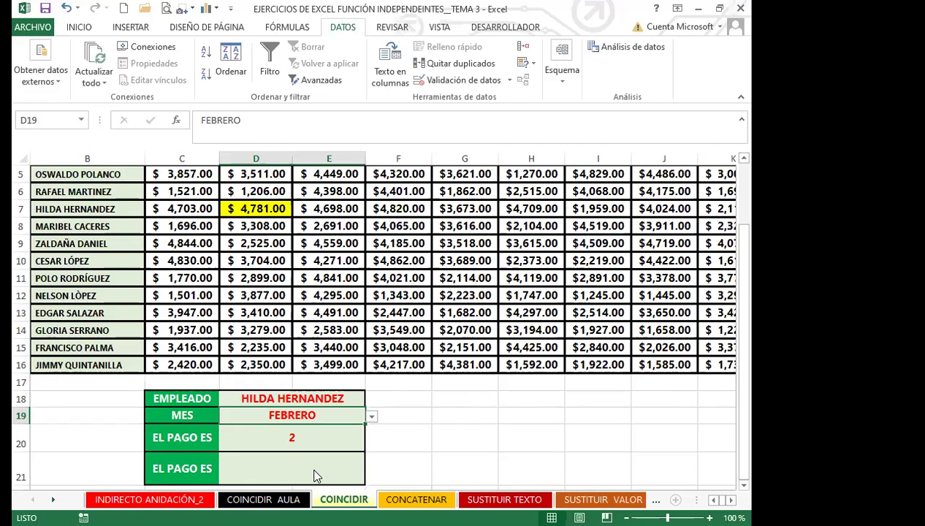
# Start a BUSCARV formula in the second EL PAGO ES cell D21 with the employee cell D18 as valor_buscado.
pyautogui.click(271, 467)
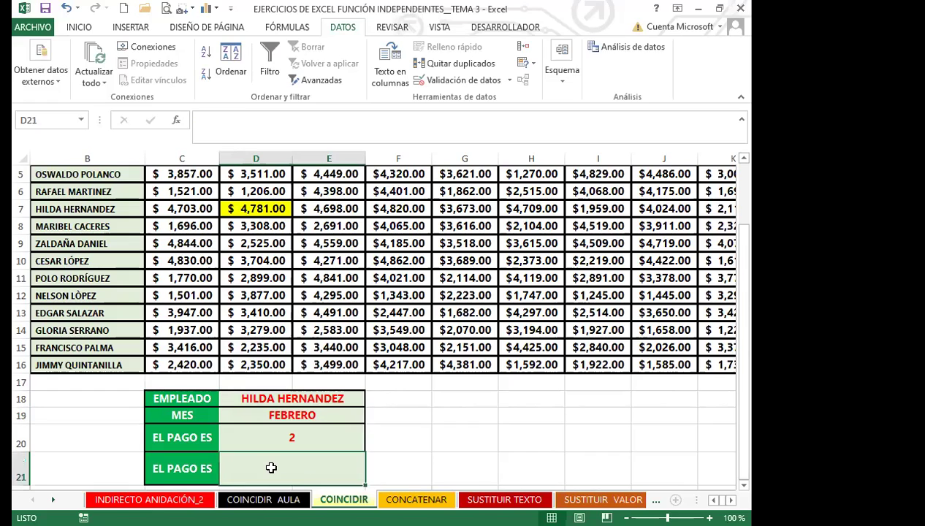
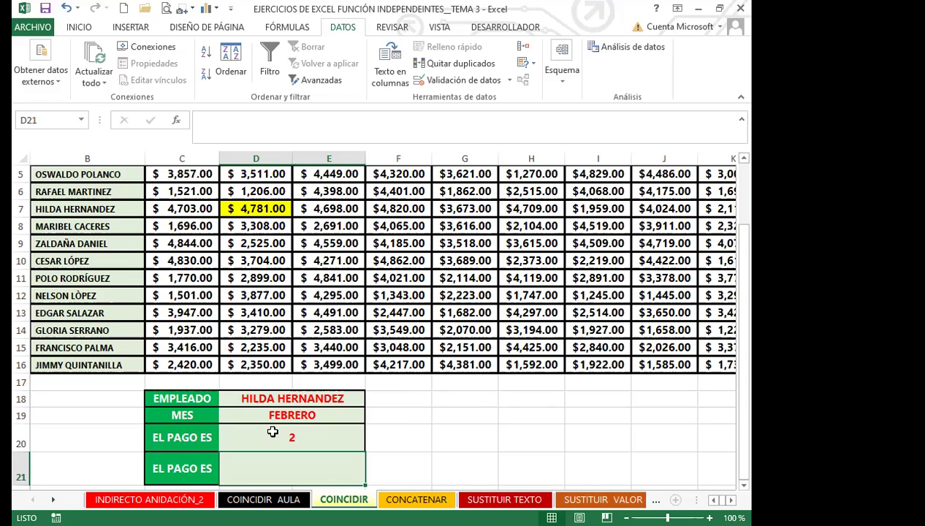
pyautogui.write('=')
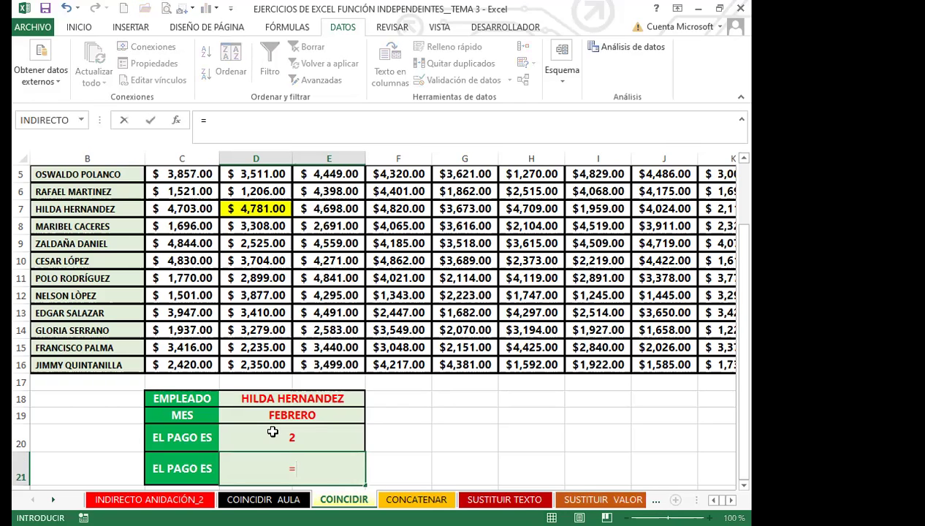
pyautogui.write('BUS')
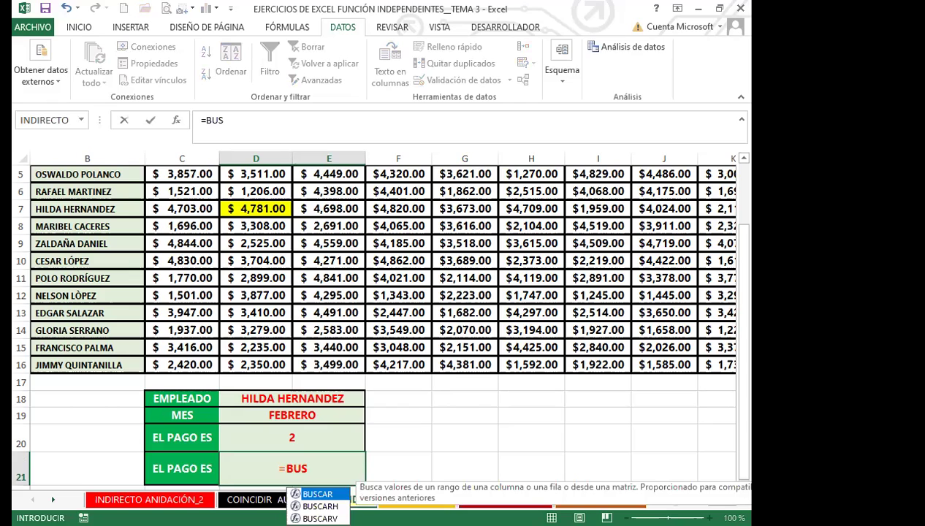
pyautogui.press('Down')
pyautogui.press('Down')
pyautogui.press('Tab')
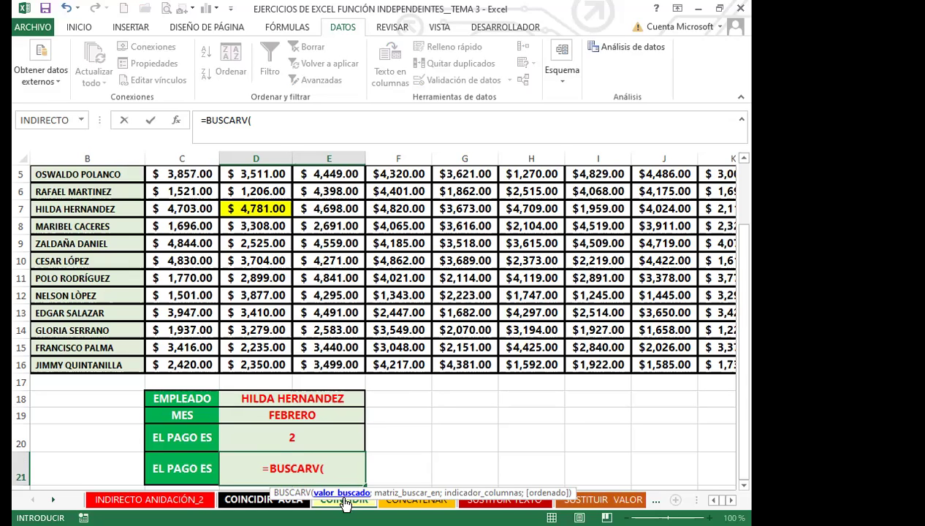
pyautogui.click(322, 398)
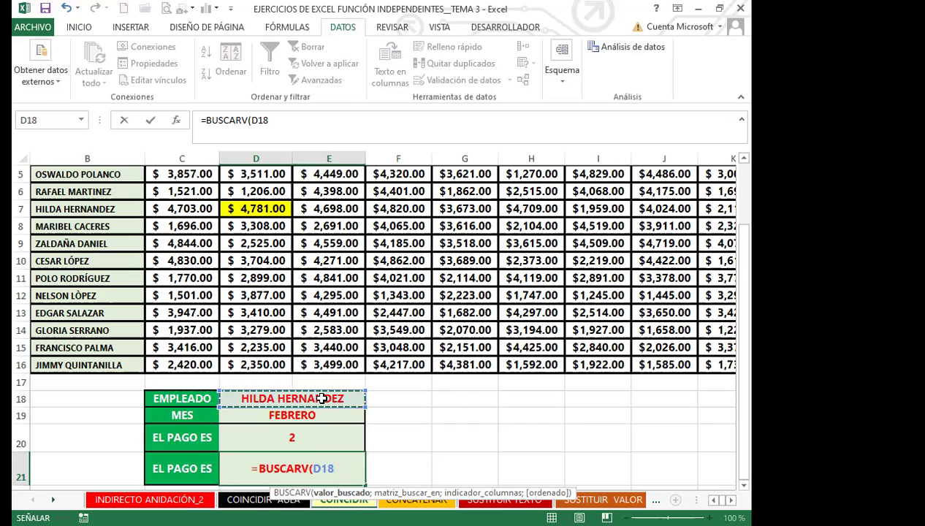
pyautogui.write(';')
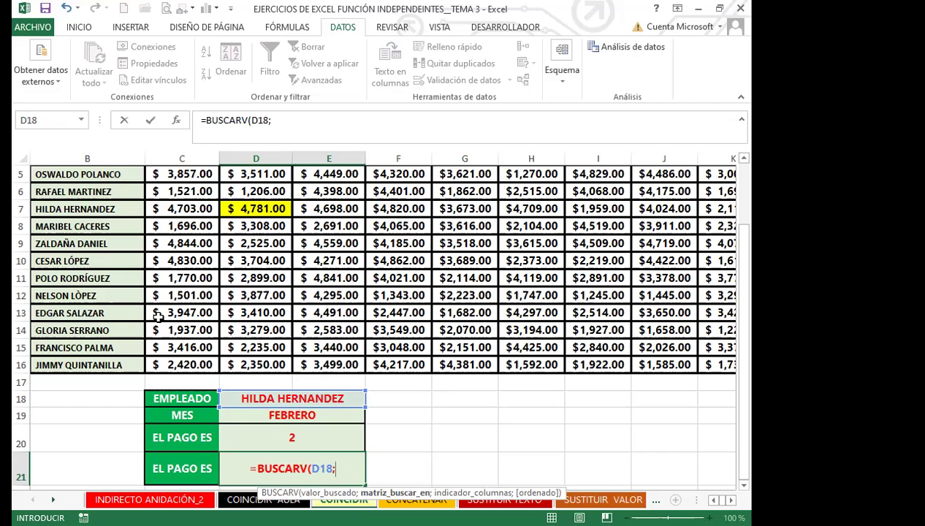
# Set the whole sales table B4:N16, headings included, as matriz_buscar_en of the BUSCARV formula in D21.
pyautogui.scroll(1, 149, 310)
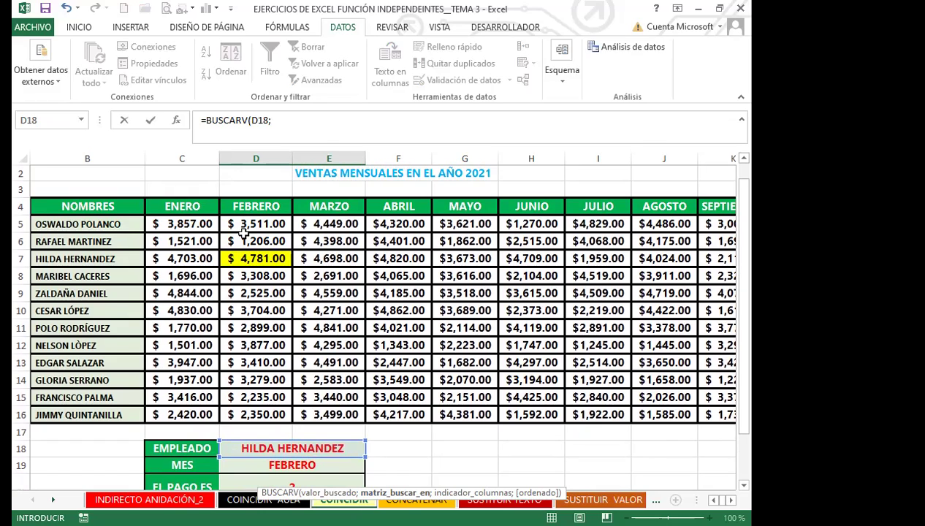
pyautogui.click(94, 206)
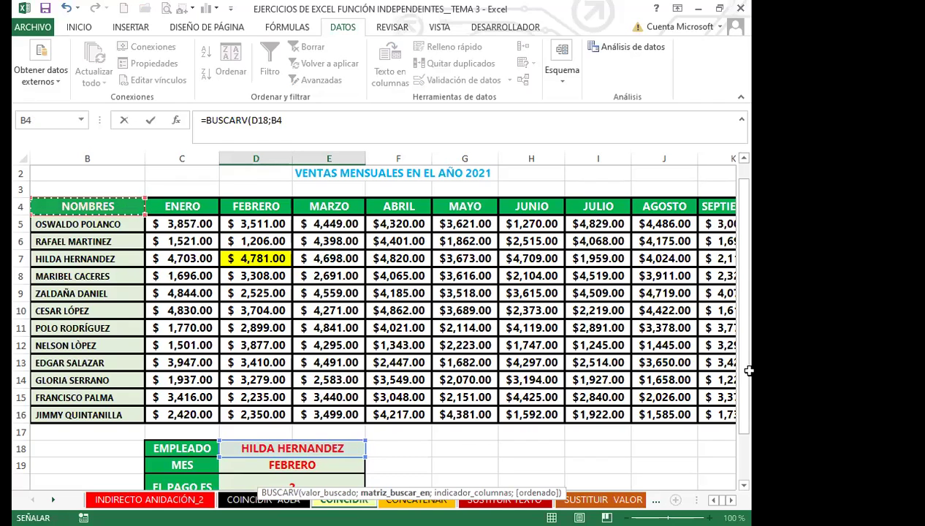
pyautogui.hotkey('ctrl', 'shift', 'Right')
pyautogui.hotkey('ctrl', 'shift', 'Down')
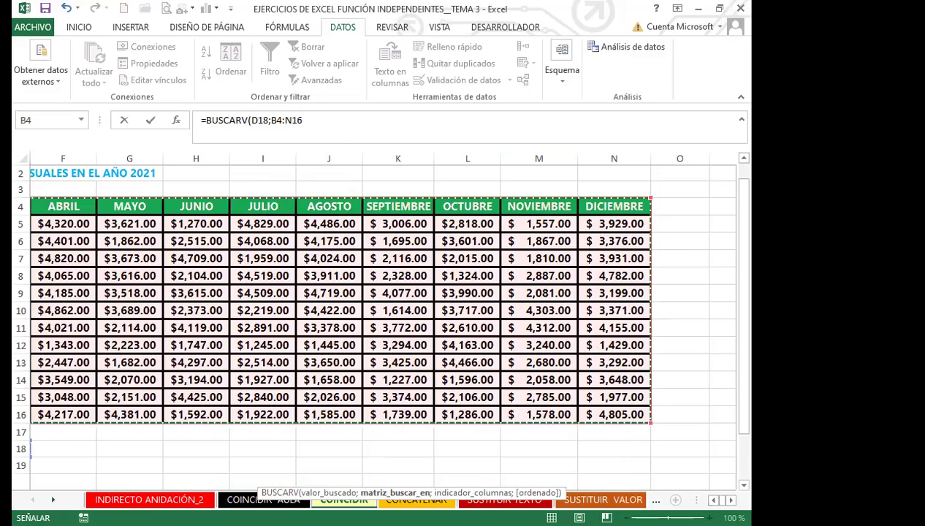
pyautogui.hscroll(-4, 380, 321)
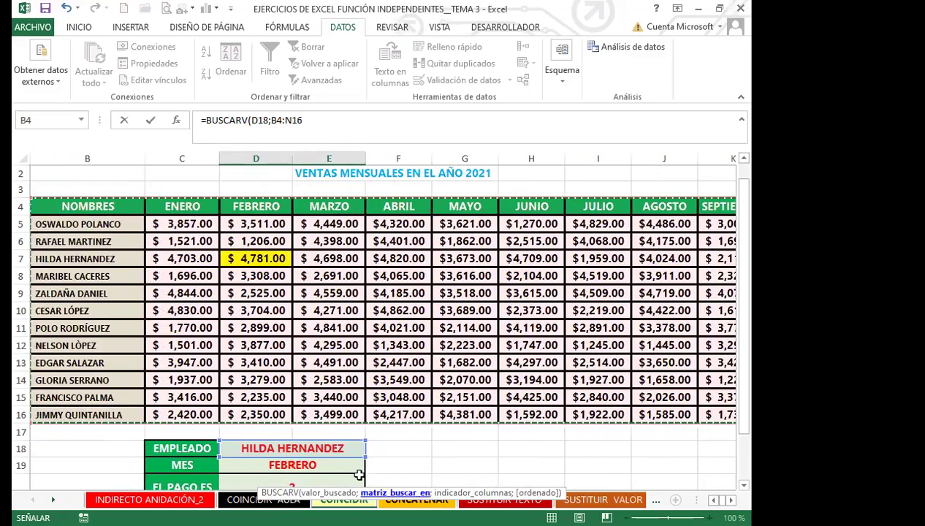
pyautogui.scroll(-2, 304, 378)
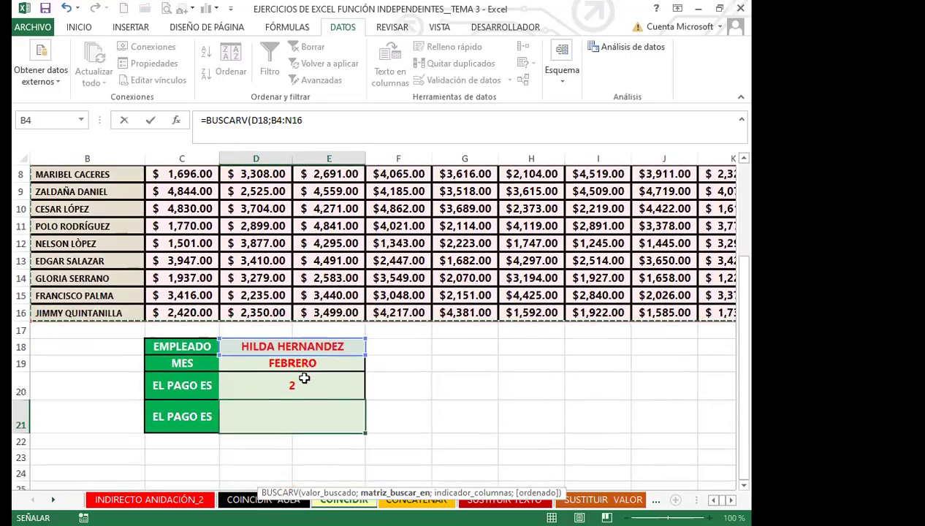
# Nest a COINCIDIR function as the indicador_columnas argument of the BUSCARV formula in D21.
pyautogui.click(356, 417)
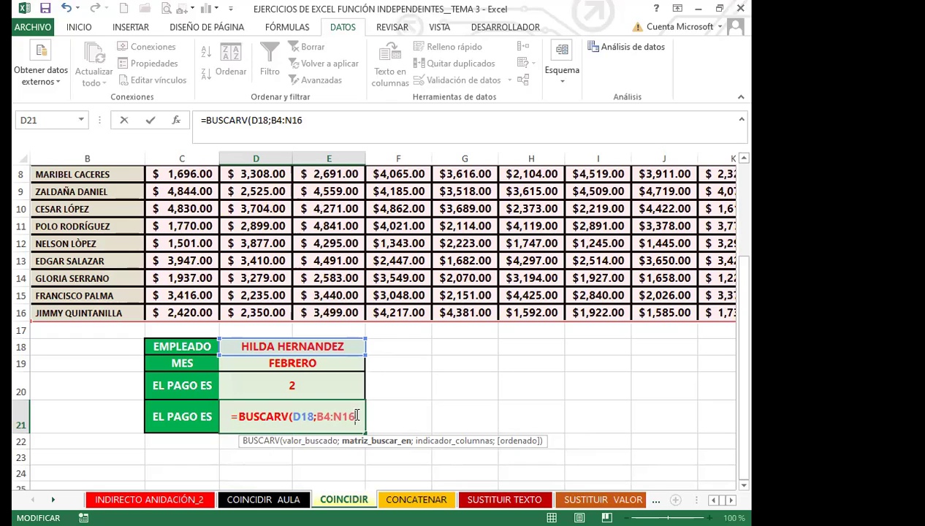
pyautogui.write(';')
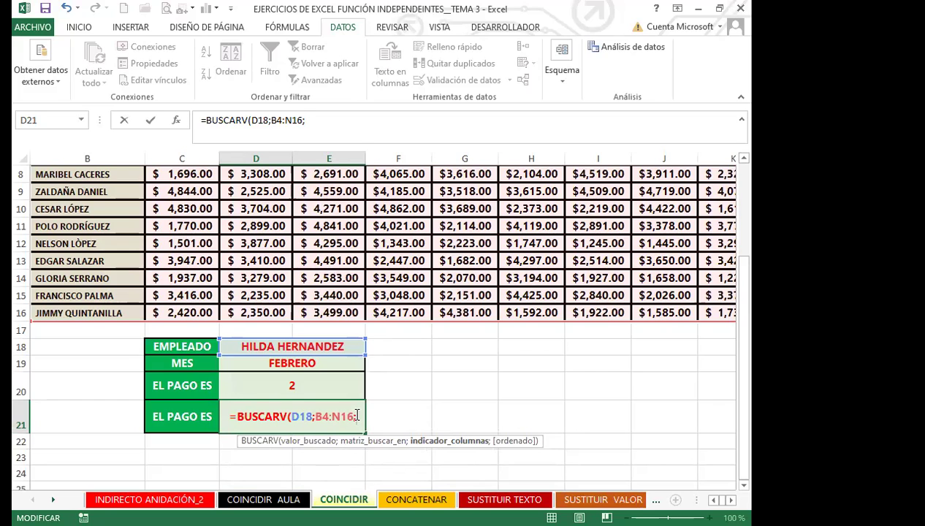
pyautogui.write('COIN')
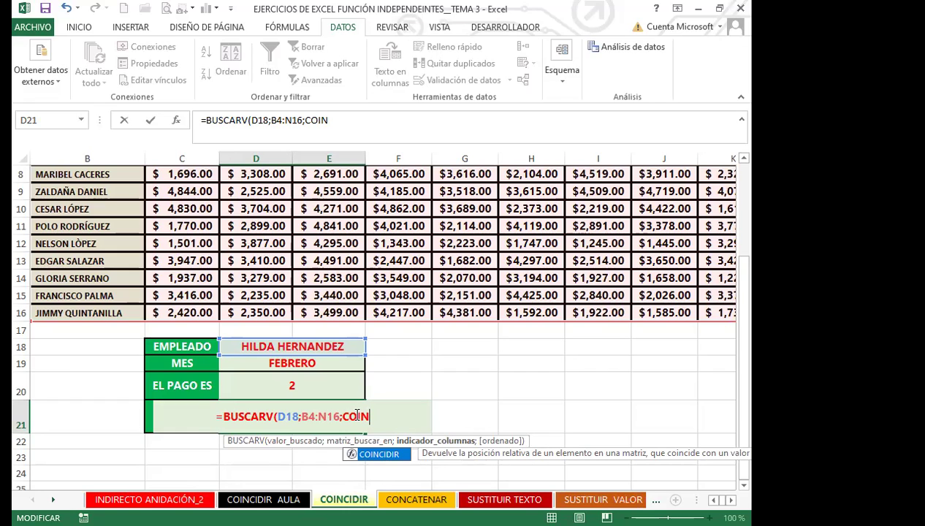
pyautogui.press('BackSpace')
pyautogui.press('BackSpace')
pyautogui.press('BackSpace')
pyautogui.press('BackSpace')
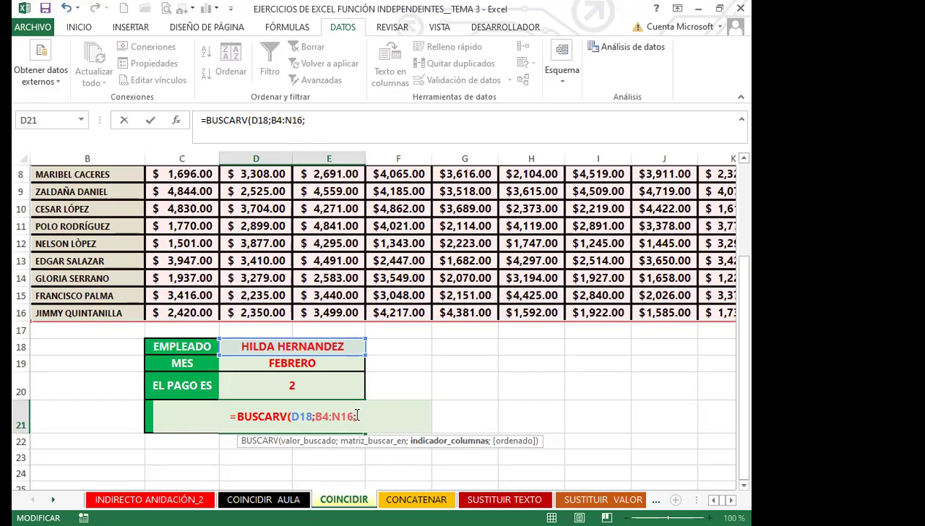
pyautogui.write('COI')
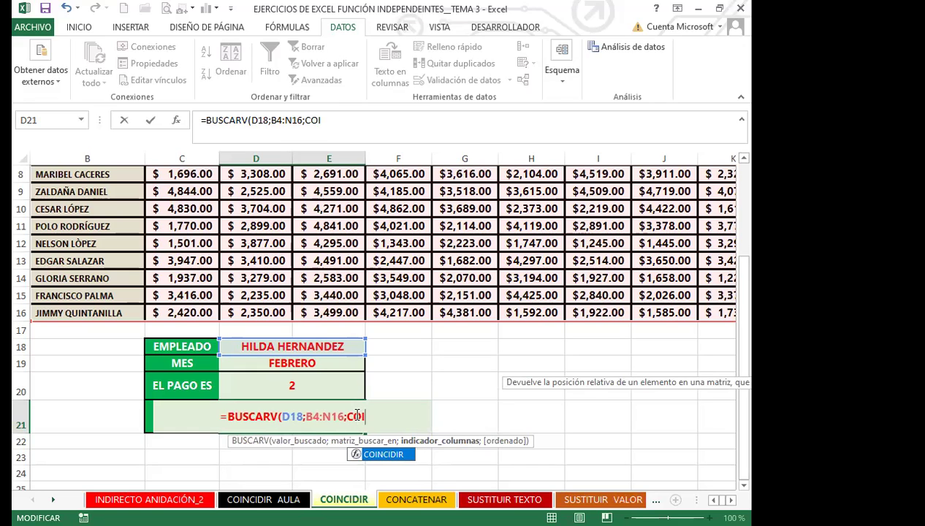
pyautogui.click(388, 456)
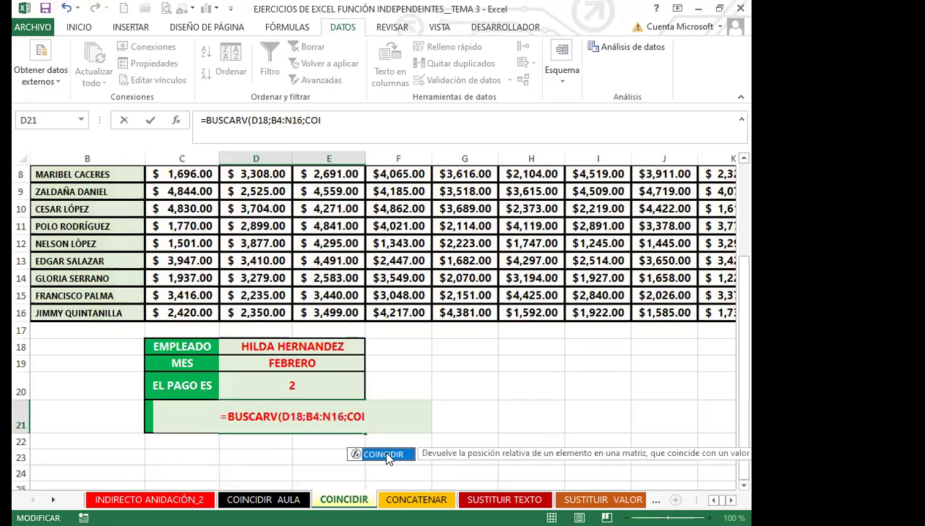
pyautogui.doubleClick(387, 454)
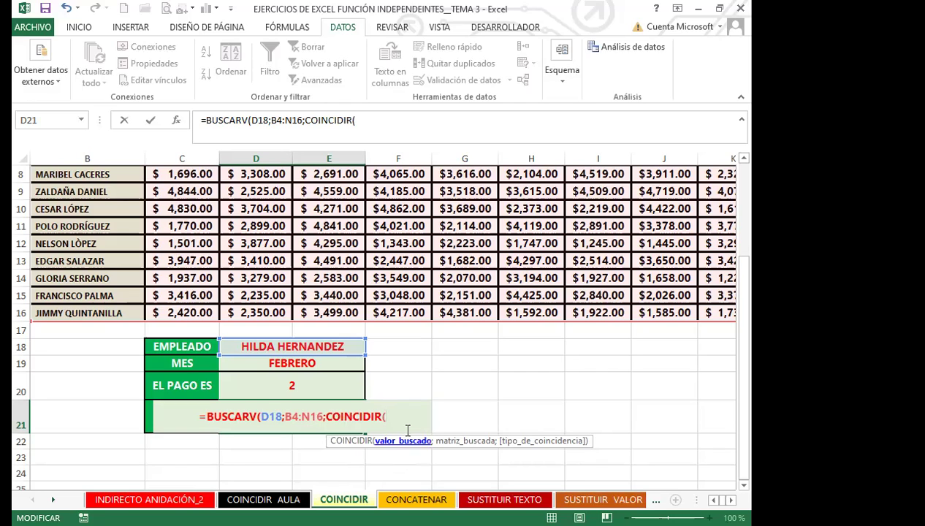
# Complete the nested COINCIDIR with month cell D19 as valor_buscado, the full heading row B4:N4 as matriz_buscada and 0 for an exact match.
pyautogui.click(320, 363)
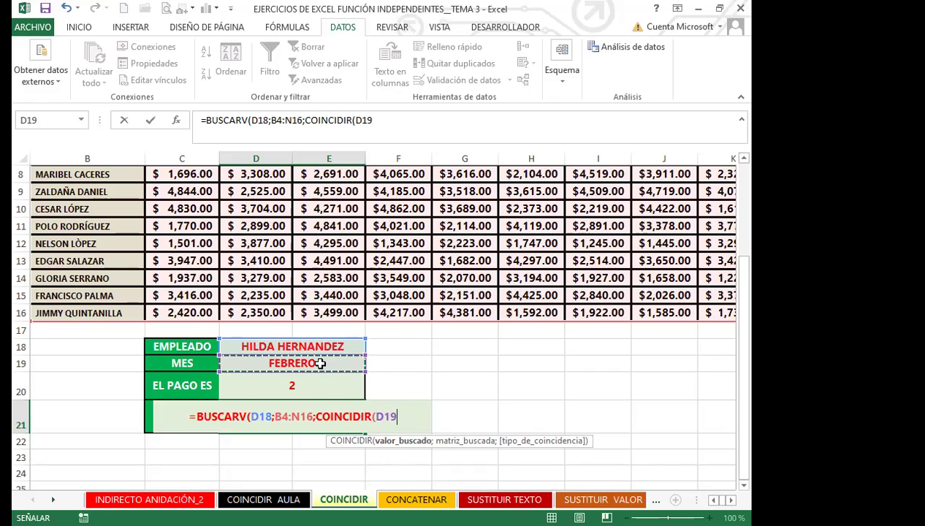
pyautogui.write(';')
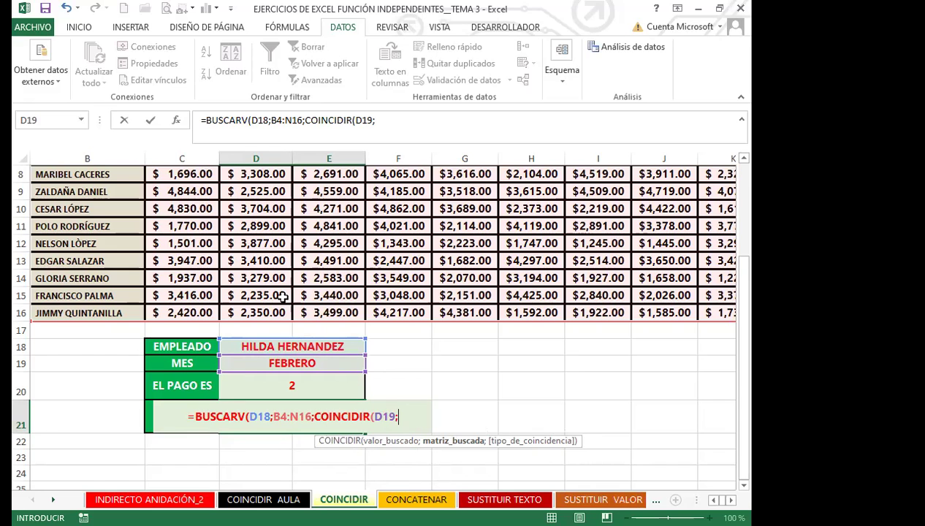
pyautogui.scroll(3, 228, 268)
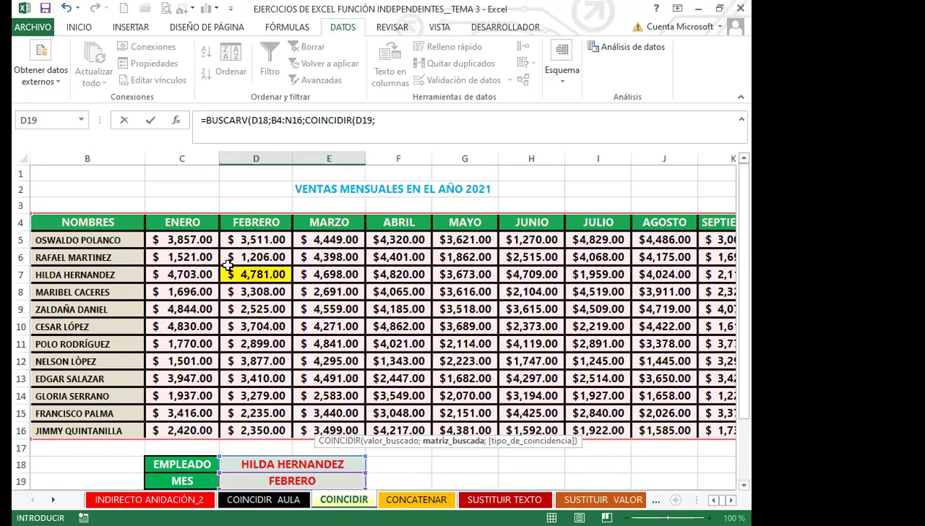
pyautogui.click(103, 223)
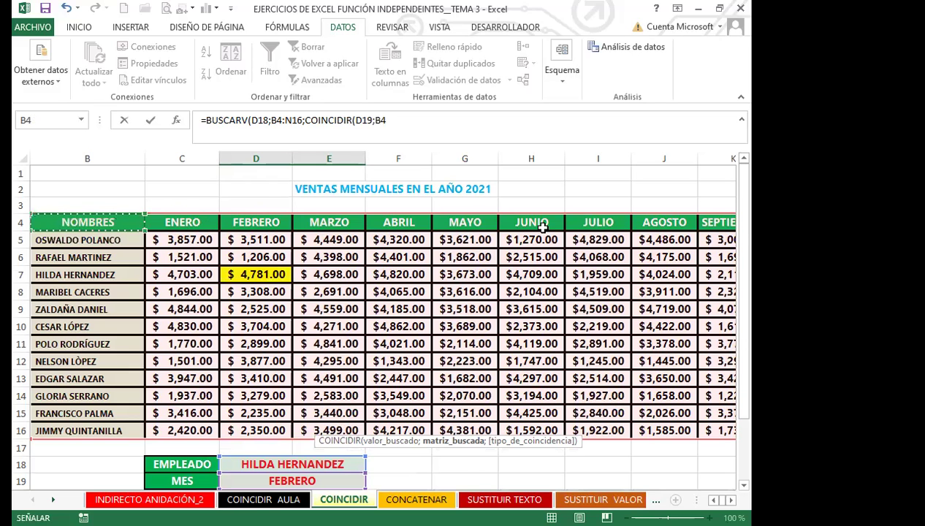
pyautogui.hotkey('ctrl', 'shift', 'Right')
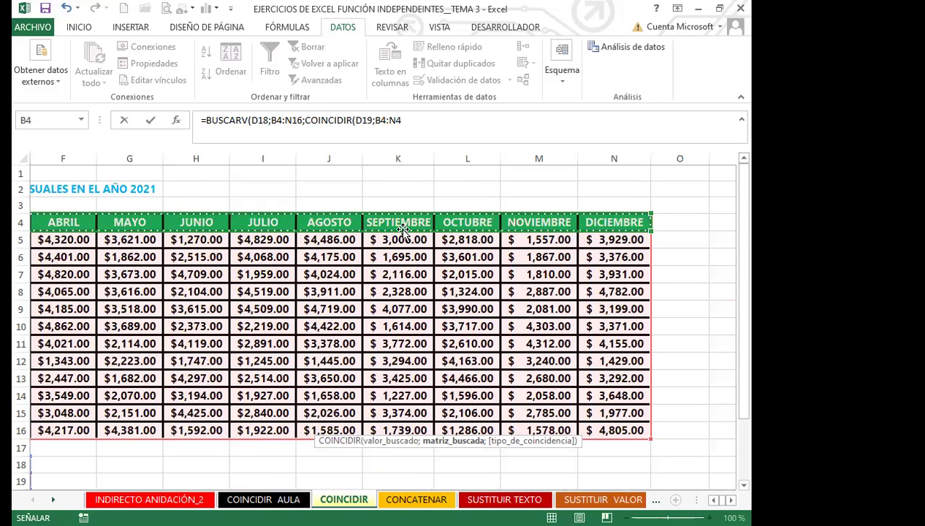
pyautogui.write(';')
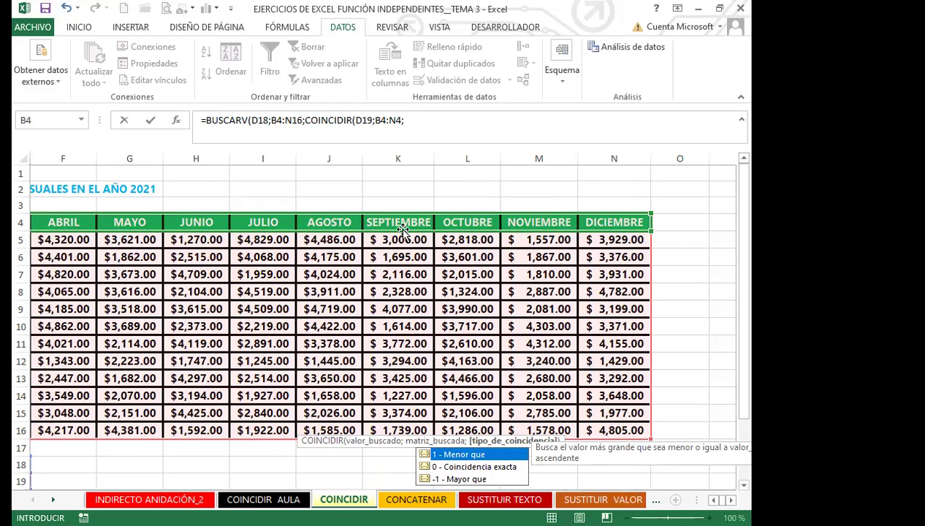
pyautogui.write('0')
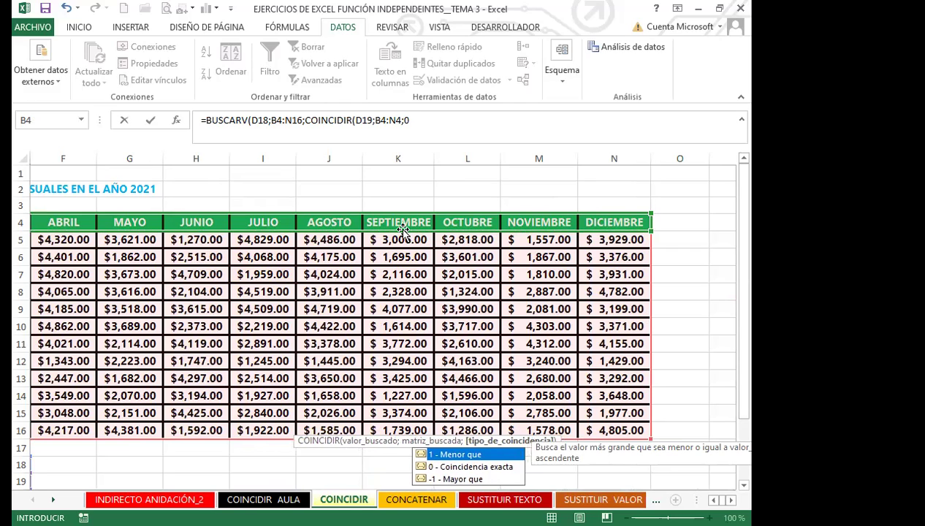
pyautogui.write(')')
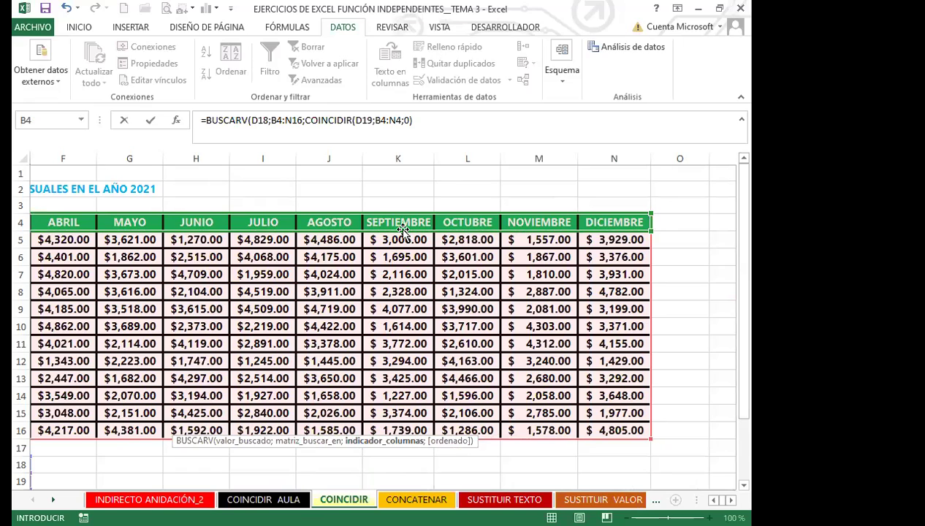
# Finish the BUSCARV formula in D21 with FALSO as the ordenado argument for an exact match.
pyautogui.write(';')
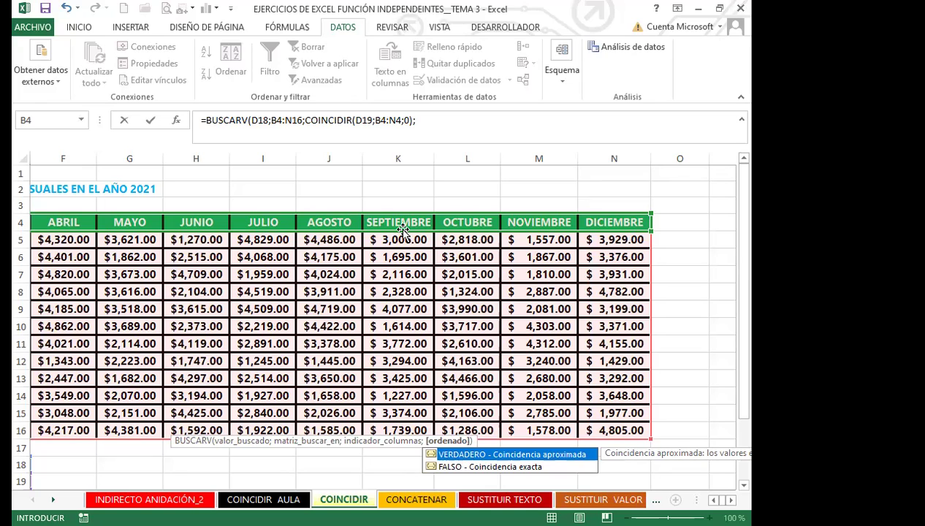
pyautogui.click(451, 469)
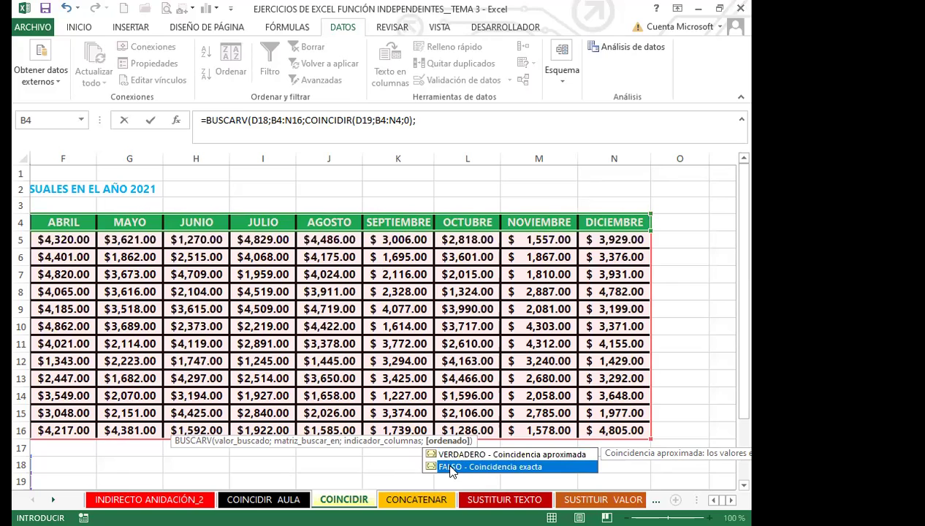
pyautogui.doubleClick(445, 466)
pyautogui.write(')')
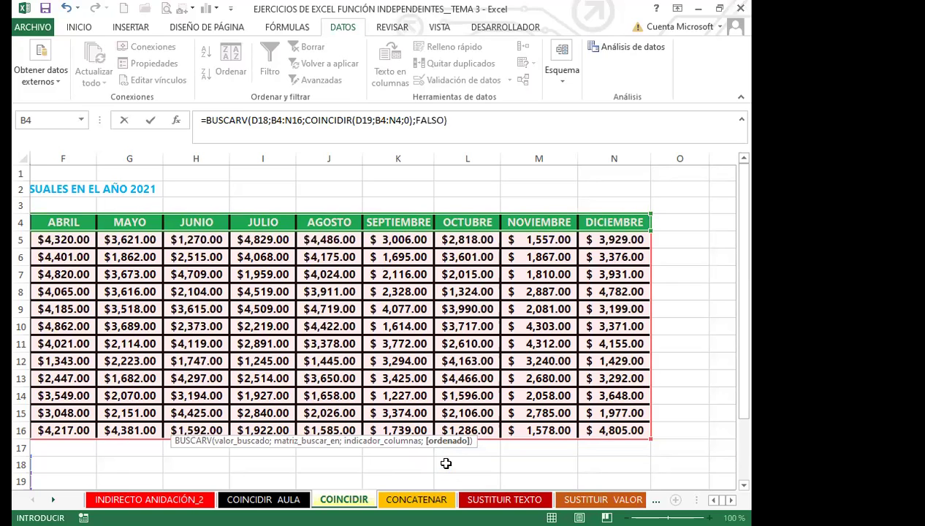
pyautogui.press('Return')
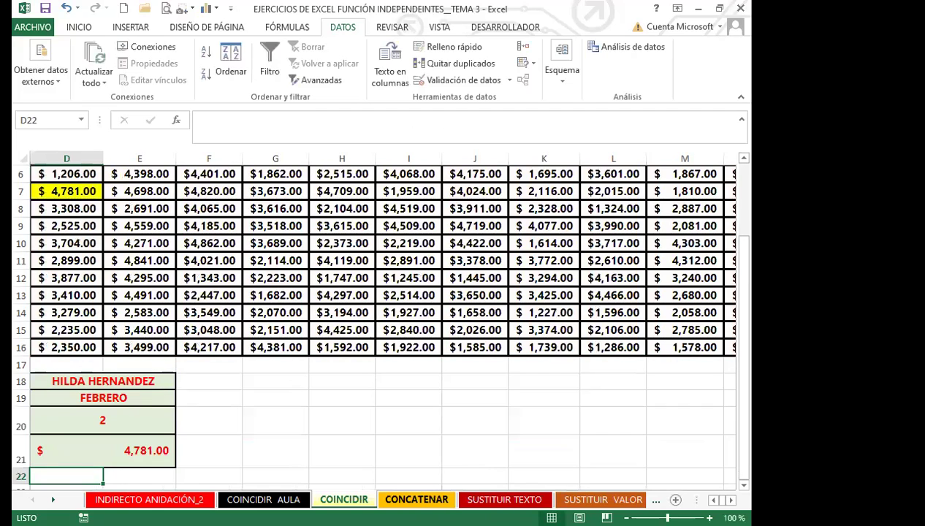
# Compare the payment returned in D21 with the yellow-highlighted FEBRERO amount in D7.
pyautogui.press('Left')
pyautogui.press('Left')
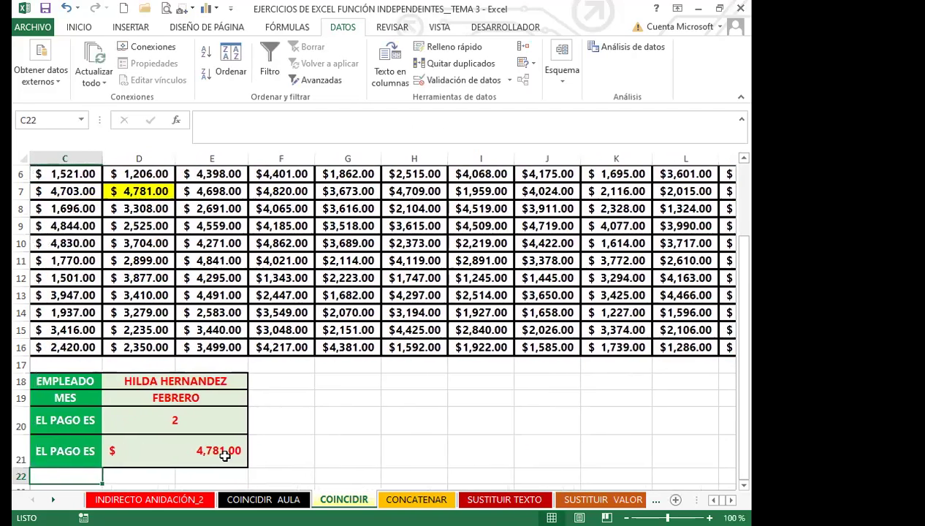
pyautogui.click(299, 453)
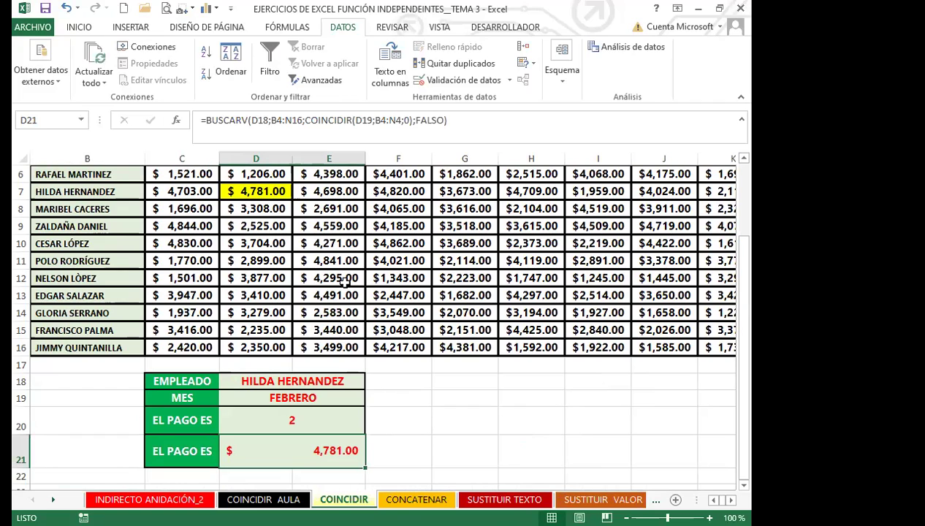
pyautogui.click(246, 189)
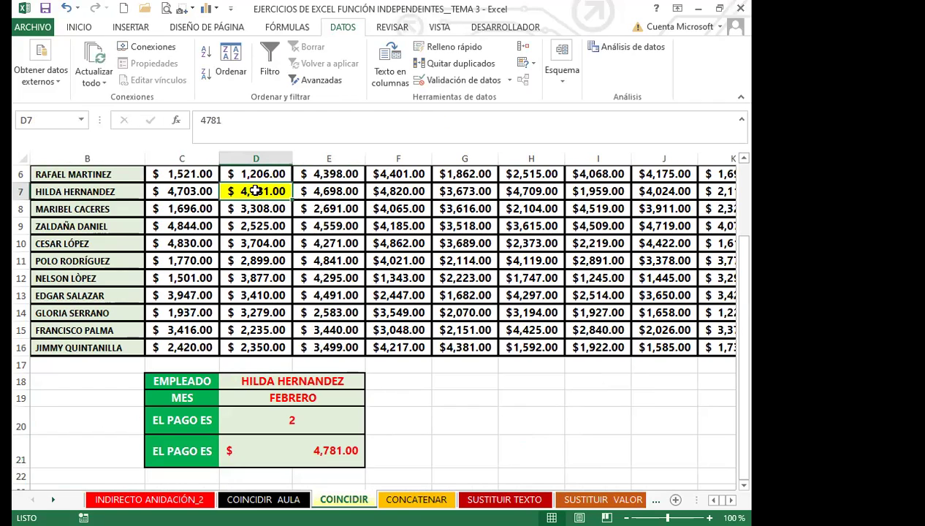
pyautogui.click(337, 447)
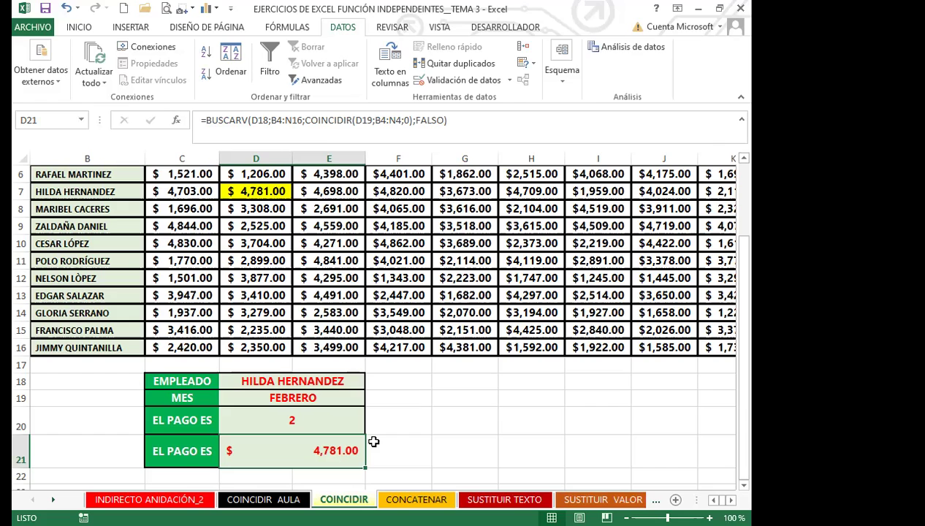
# Test the combined formula by changing the month in D19 to MARZO, and review D21 against the sales table.
pyautogui.click(350, 381)
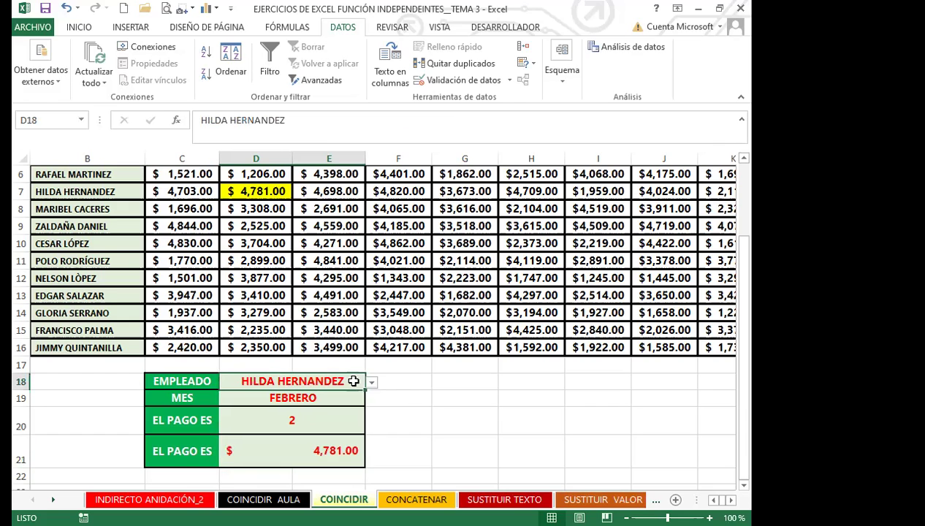
pyautogui.click(371, 384)
pyautogui.click(306, 414)
pyautogui.click(329, 399)
pyautogui.click(372, 399)
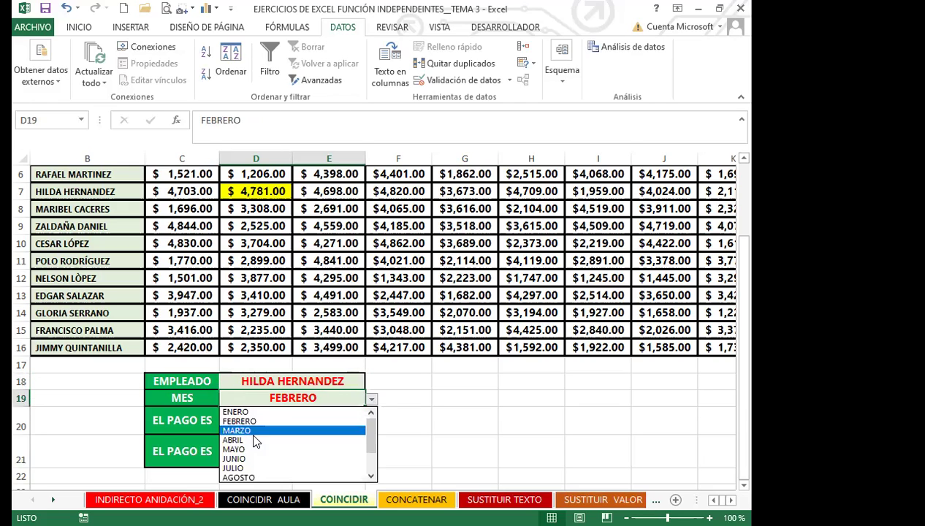
pyautogui.click(241, 431)
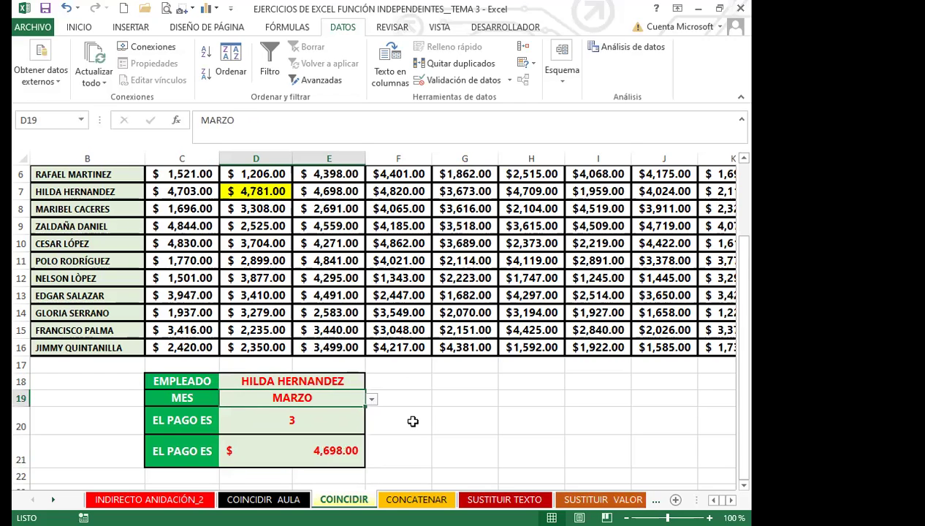
pyautogui.click(313, 447)
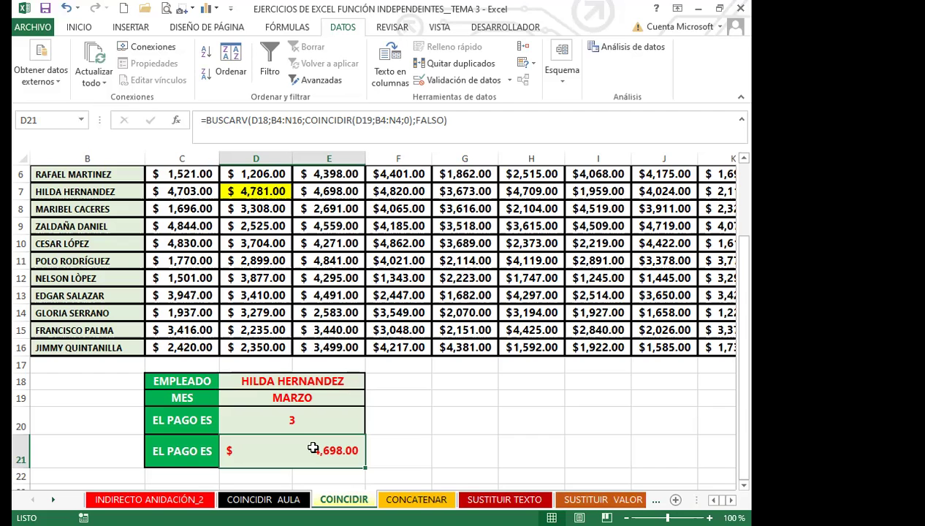
pyautogui.scroll(2, 321, 329)
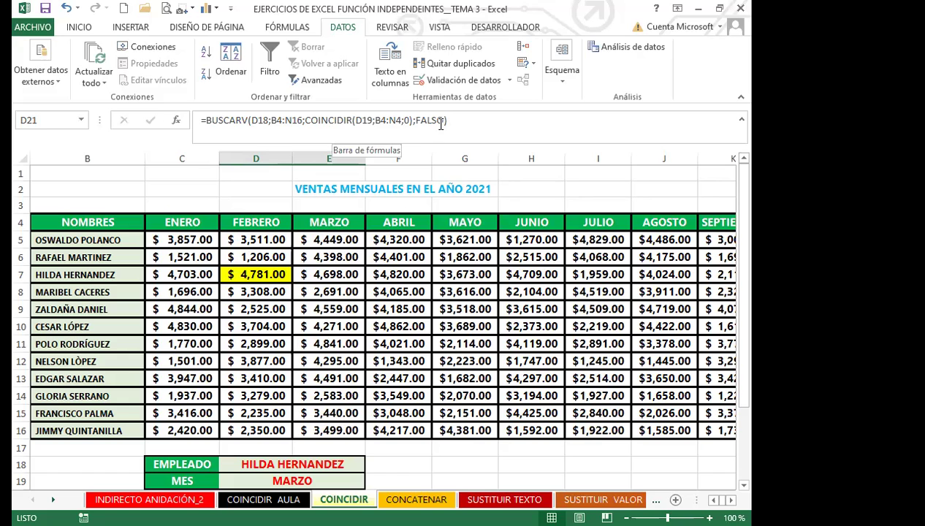
pyautogui.scroll(-2, 309, 442)
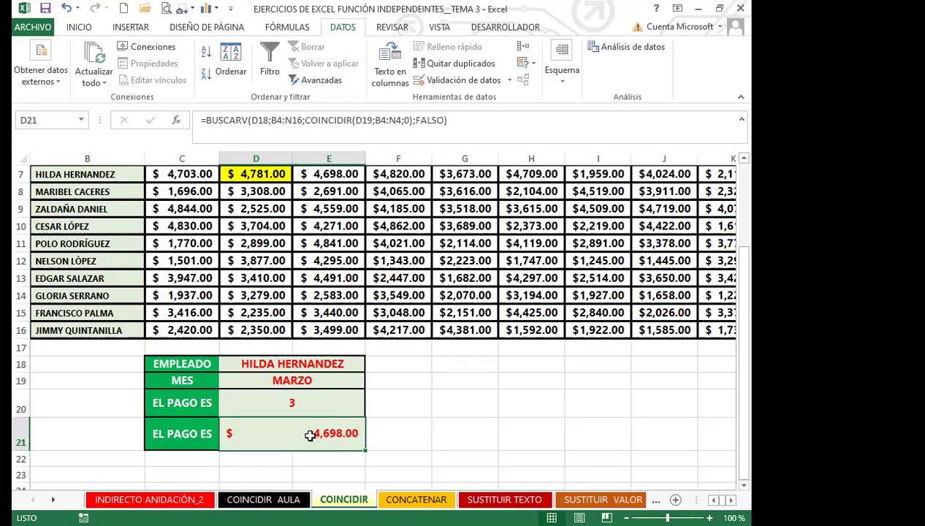
# Set the employee in D18 to the one listed in row 9 and the month in D19 to JUNIO, and check D21.
pyautogui.click(285, 364)
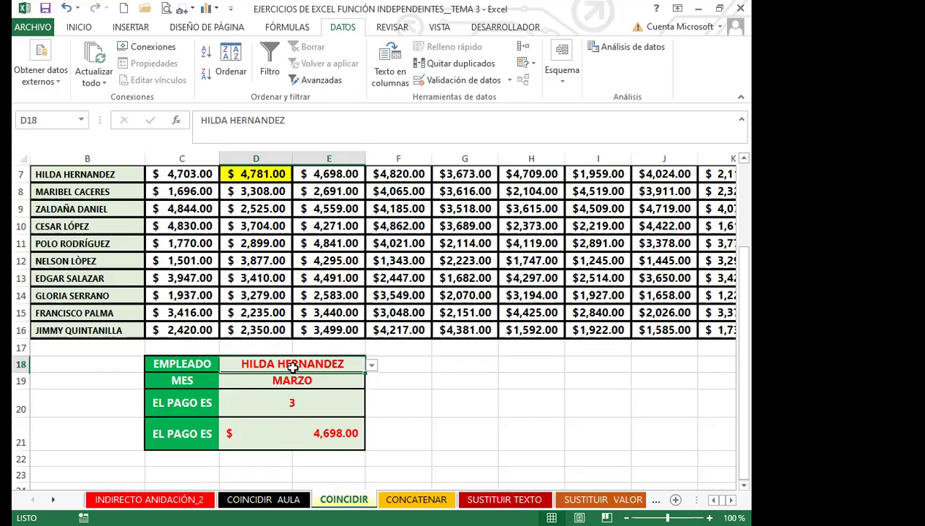
pyautogui.click(372, 365)
pyautogui.click(271, 406)
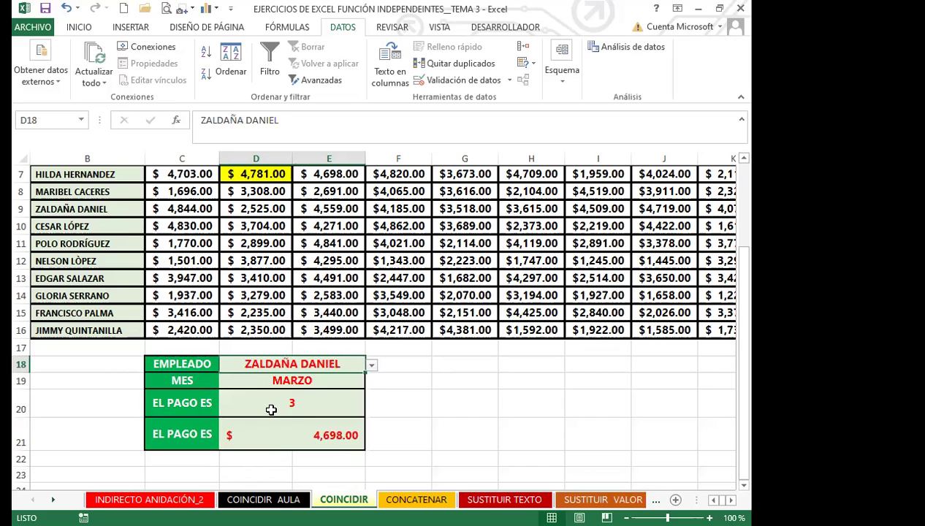
pyautogui.click(330, 380)
pyautogui.click(372, 382)
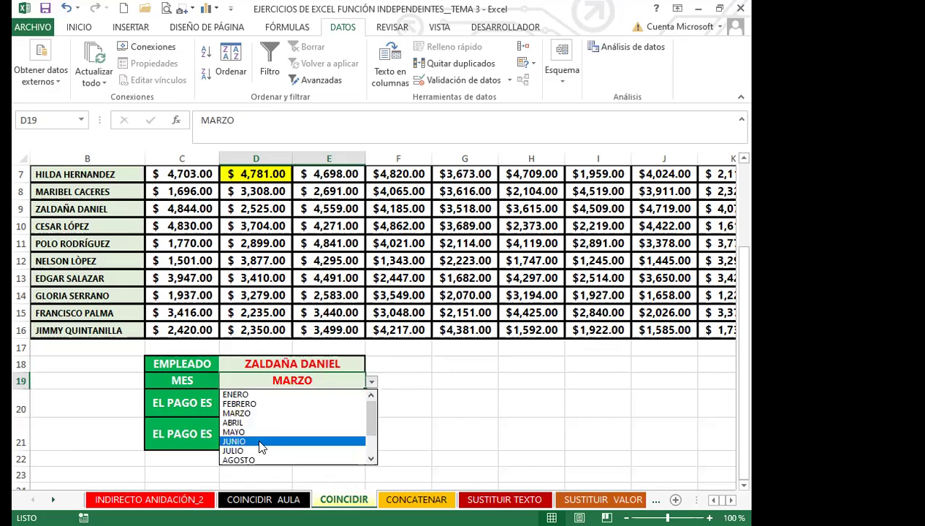
pyautogui.click(321, 441)
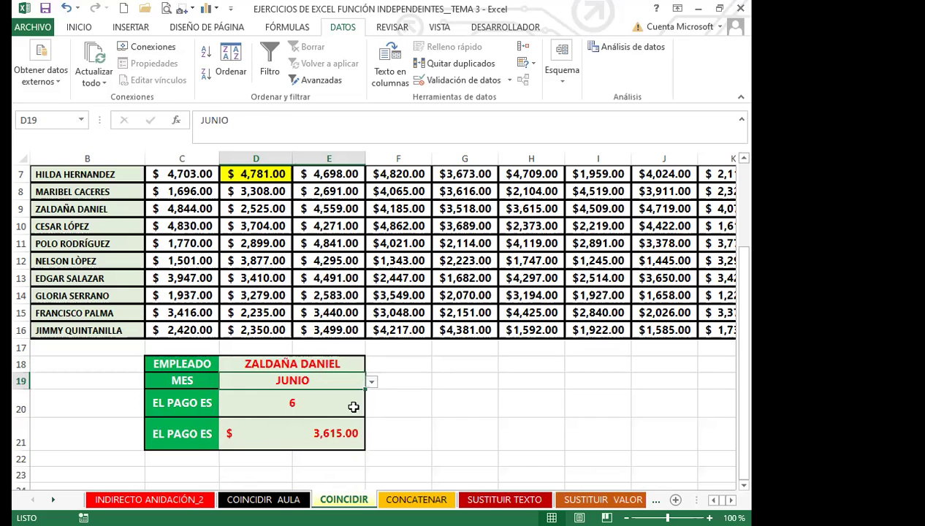
pyautogui.click(307, 438)
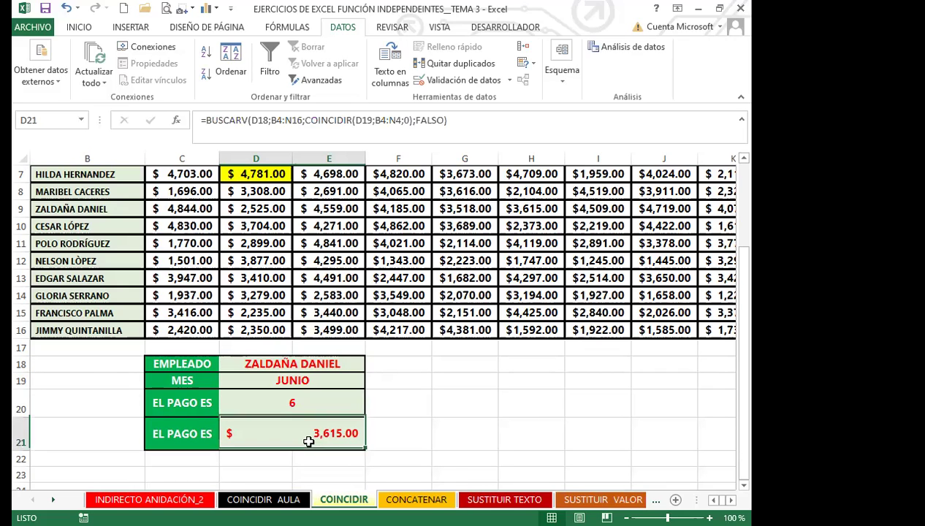
pyautogui.click(312, 365)
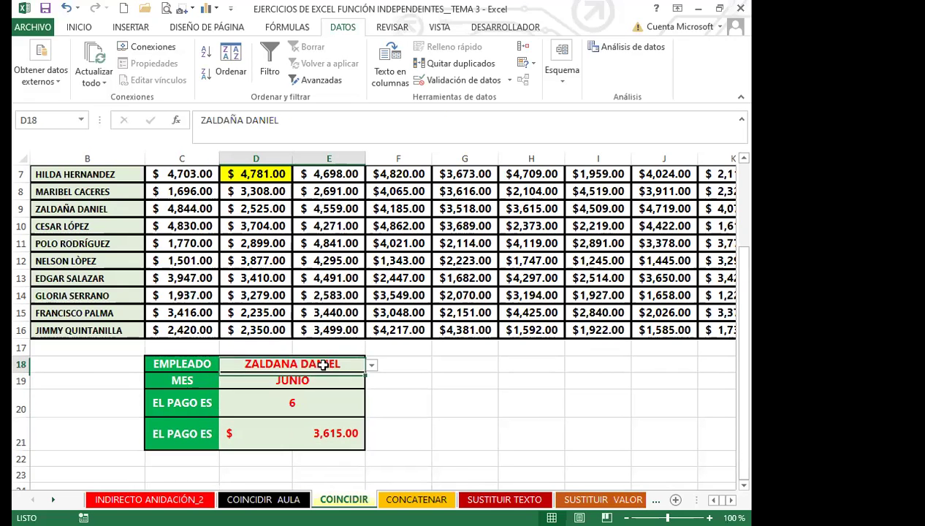
# Set the employee in D18 to the one listed in row 7 and the month in D19 to DICIEMBRE, and check D21.
pyautogui.click(371, 364)
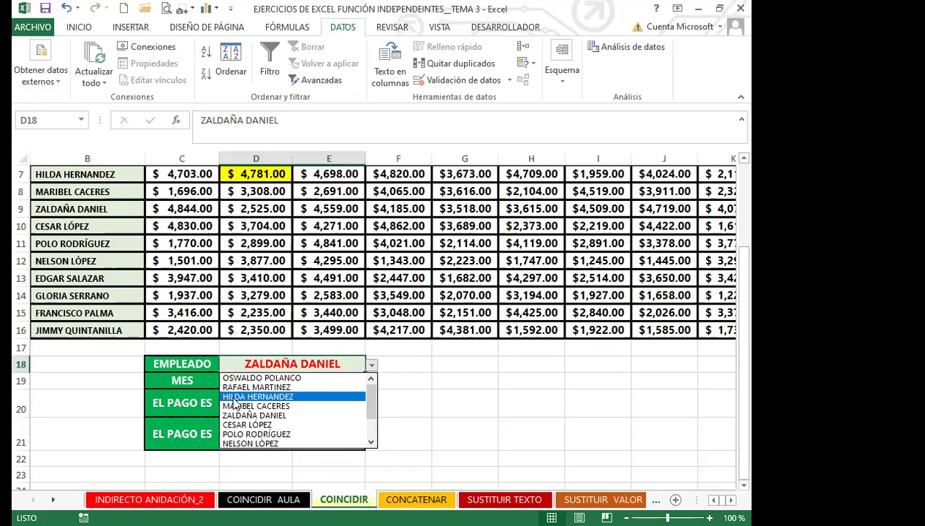
pyautogui.click(234, 397)
pyautogui.click(341, 381)
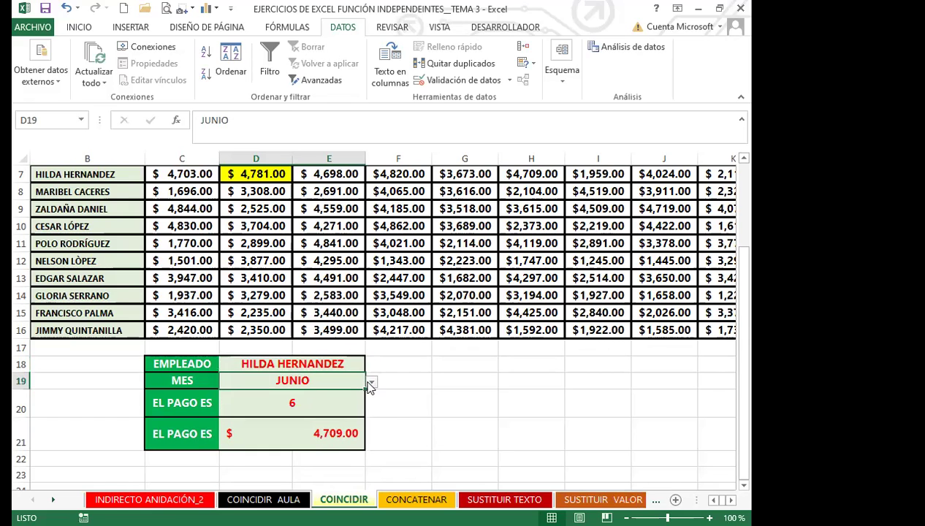
pyautogui.click(371, 381)
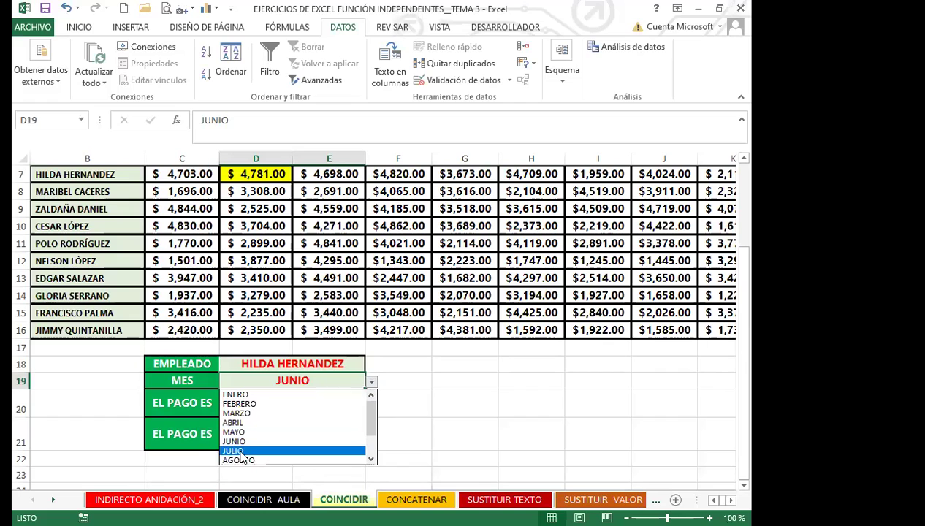
pyautogui.scroll(-2, 372, 433)
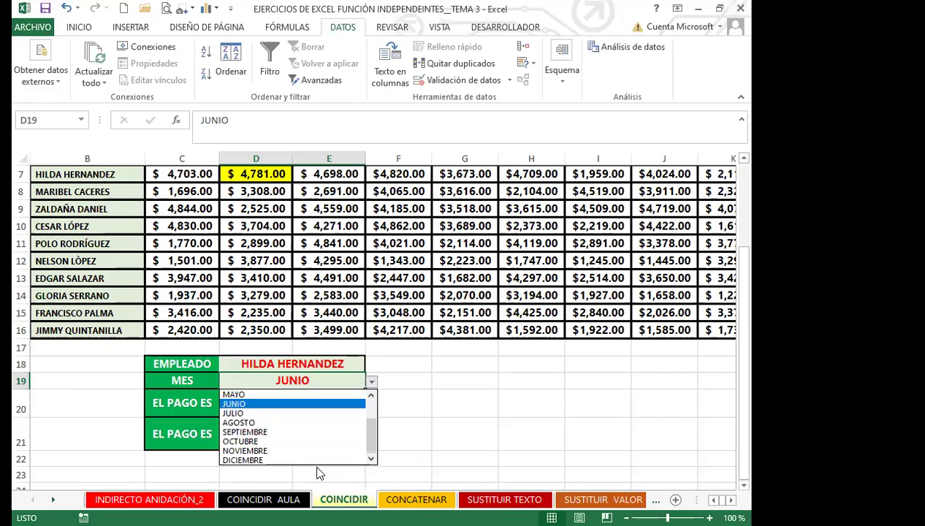
pyautogui.click(256, 460)
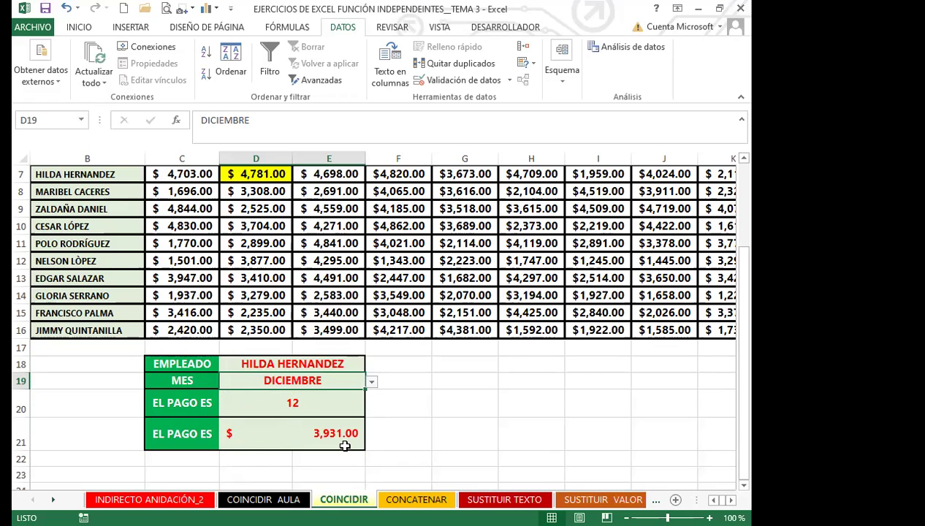
pyautogui.click(399, 444)
pyautogui.click(408, 457)
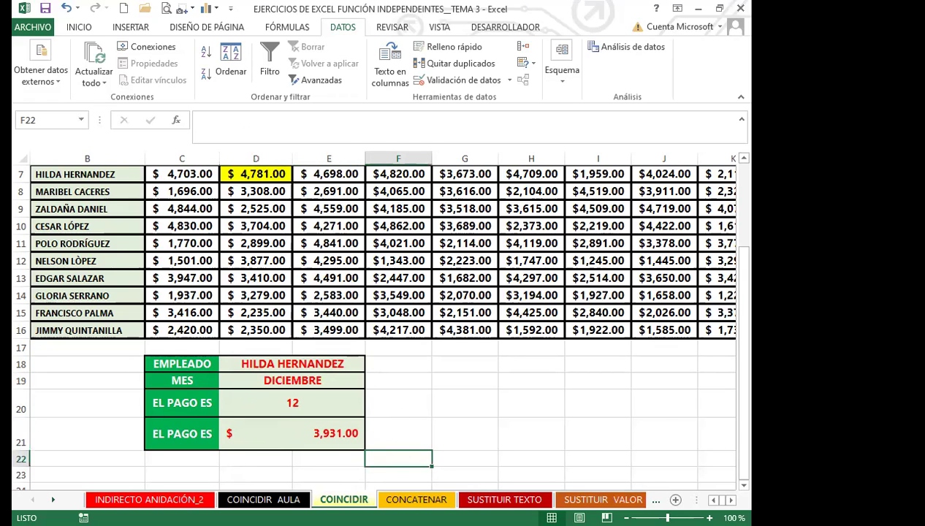
pyautogui.click(415, 411)
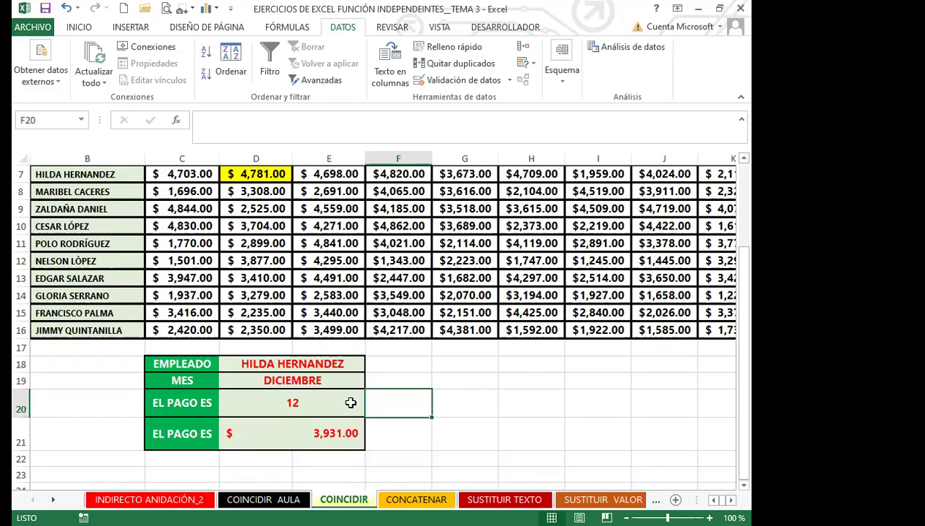
# Open the CONCATENAR sheet, and consult the CONCATENAR definition and syntax slide in the presentation before returning to the Excel workbook.
pyautogui.click(409, 499)
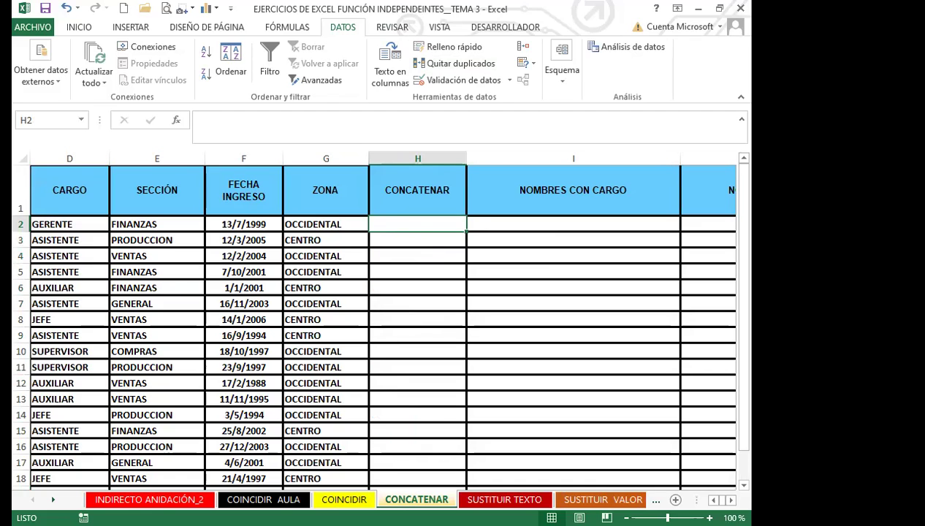
pyautogui.hotkey('alt', 'Tab')
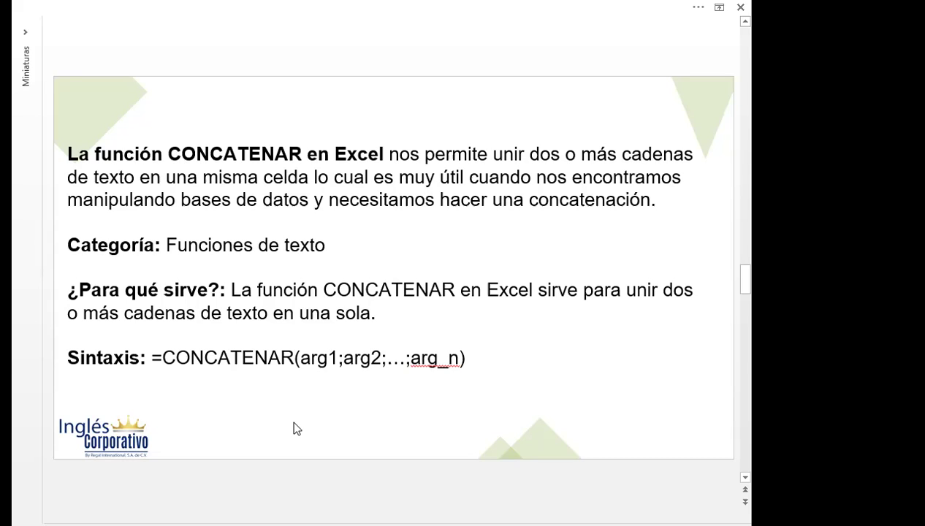
pyautogui.hotkey('alt', 'Tab')
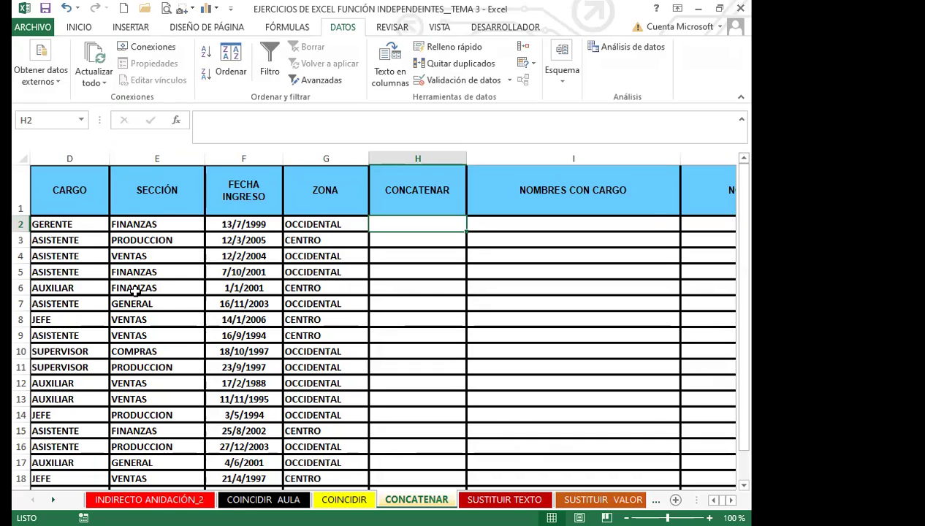
# Start a CONCATENAR formula in H2 with the NOMBRE cell B2 as its first text.
pyautogui.keyDown('ctrl'); pyautogui.scroll(-5, 107, 315); pyautogui.keyUp('ctrl')
pyautogui.keyDown('ctrl'); pyautogui.scroll(4, 107, 315); pyautogui.keyUp('ctrl')
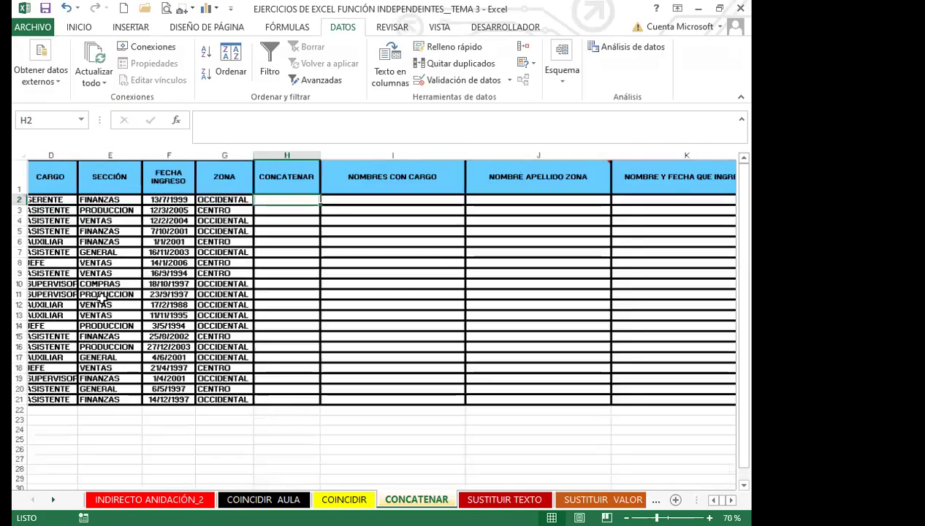
pyautogui.moveTo(179, 428); pyautogui.dragTo(177, 413)
pyautogui.press('Left')
pyautogui.press('Left')
pyautogui.press('Left')
pyautogui.press('Left')
pyautogui.press('Left')
pyautogui.press('Left')
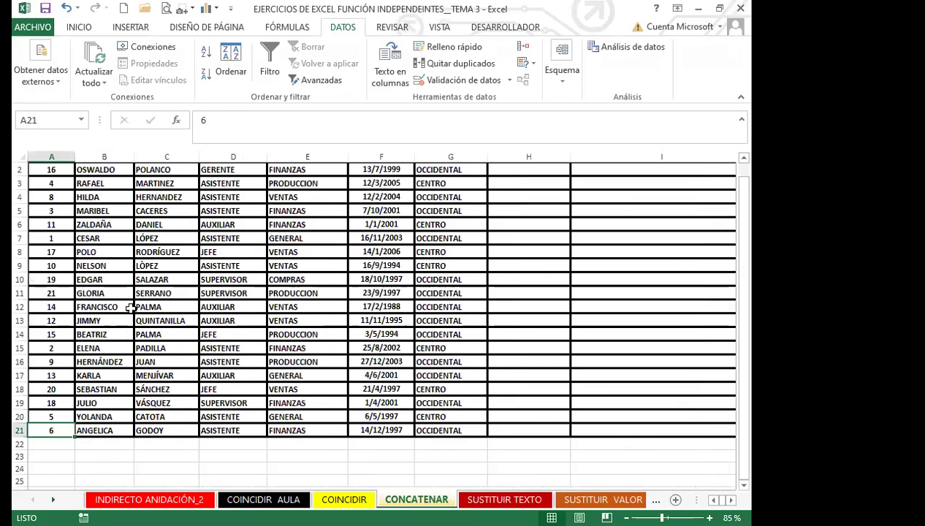
pyautogui.scroll(1, 241, 263)
pyautogui.click(508, 212)
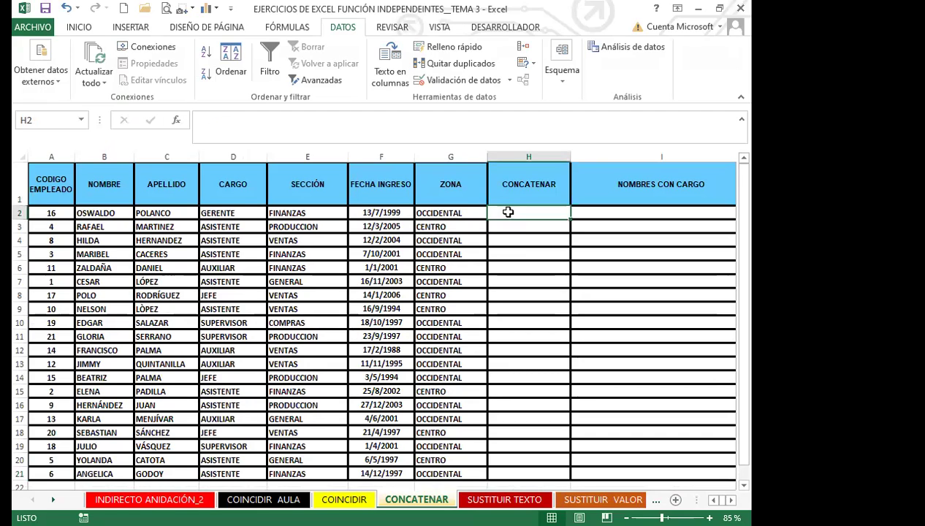
pyautogui.write('=')
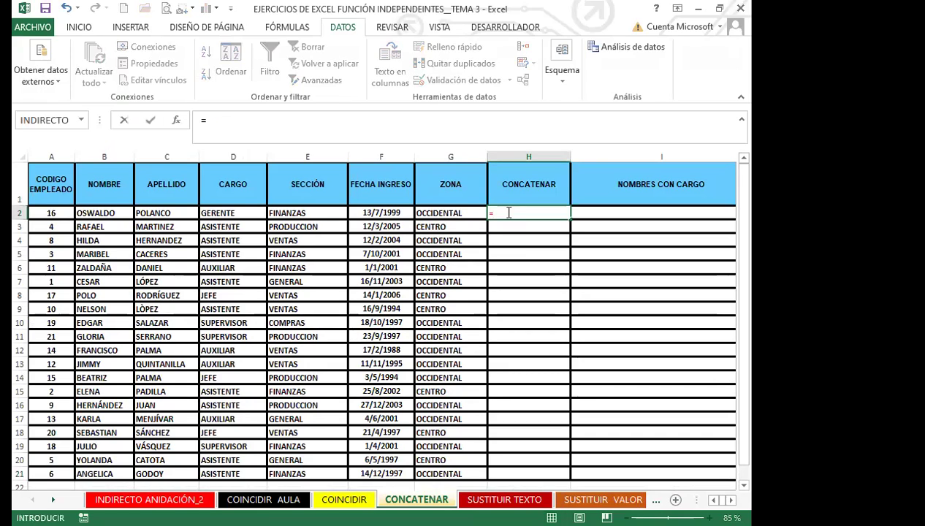
pyautogui.write('CON')
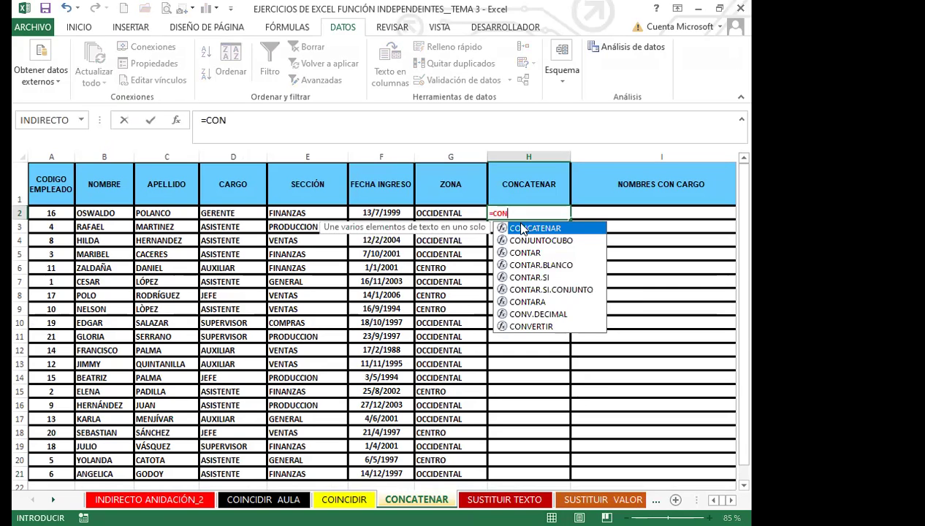
pyautogui.doubleClick(531, 228)
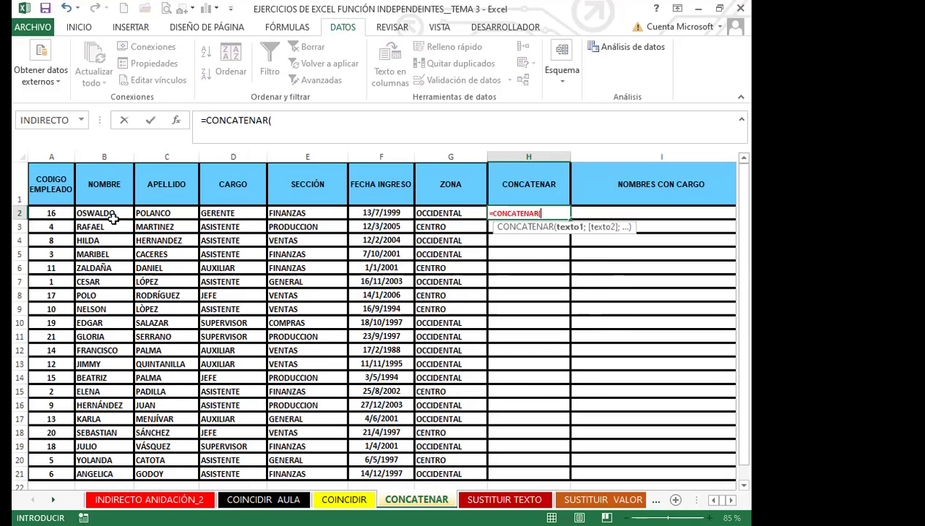
pyautogui.click(110, 213)
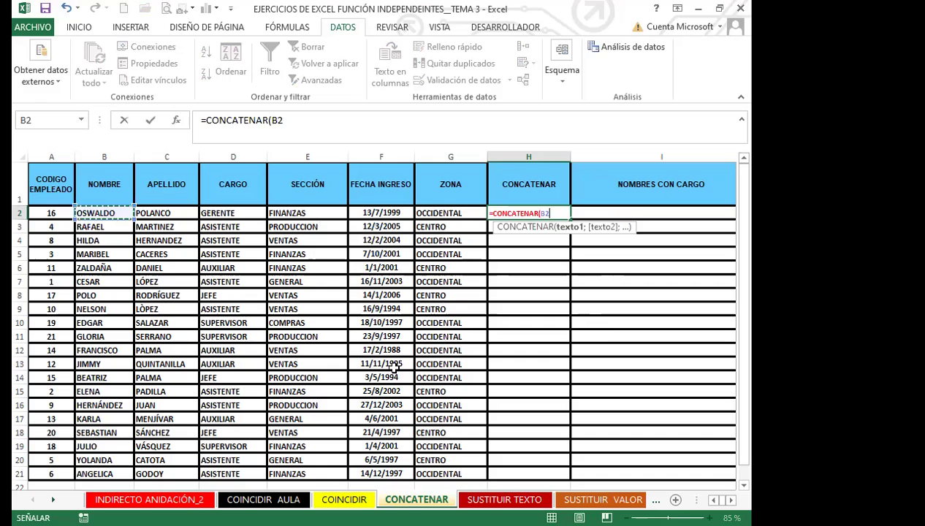
# Complete the H2 formula with a quoted space as the second text and the APELLIDO cell C2 as the third.
pyautogui.write(';"')
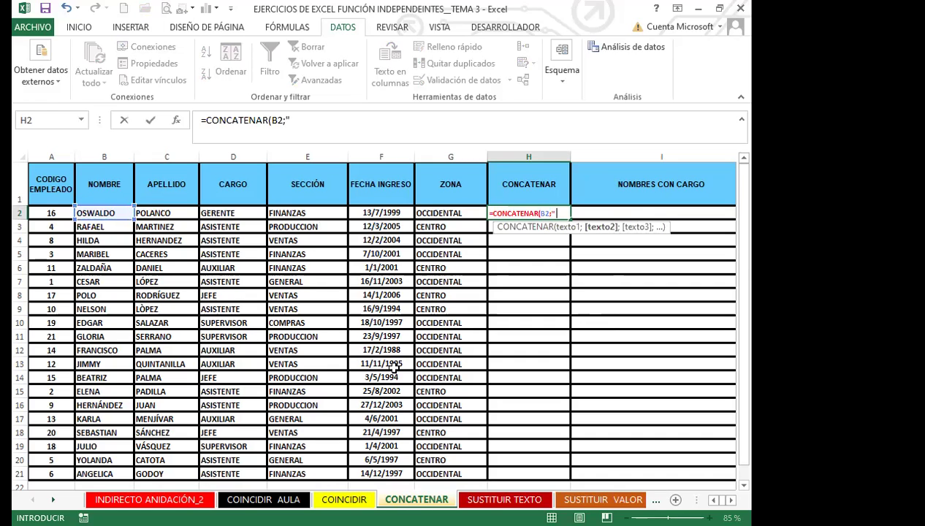
pyautogui.write(' ";')
pyautogui.click(175, 213)
pyautogui.press('Return')
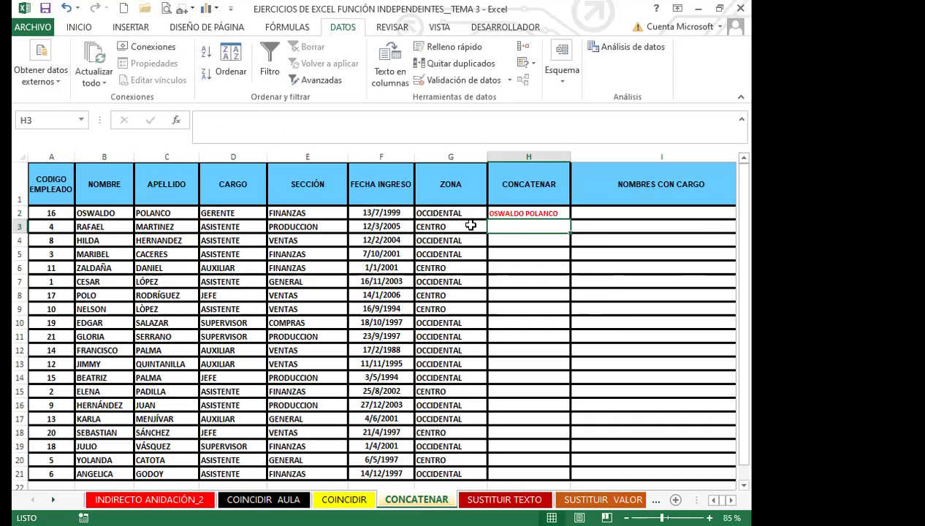
# Fill the full-name formula from H2 down the CONCATENAR column to row 21.
pyautogui.click(520, 213)
pyautogui.doubleClick(569, 219)
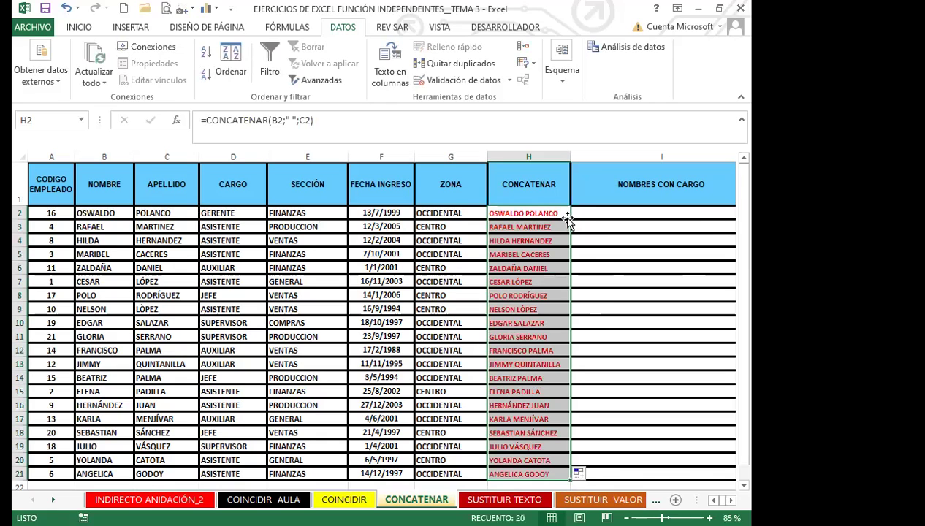
pyautogui.keyDown('shift'); pyautogui.click(520, 296); pyautogui.keyUp('shift')
pyautogui.click(543, 214)
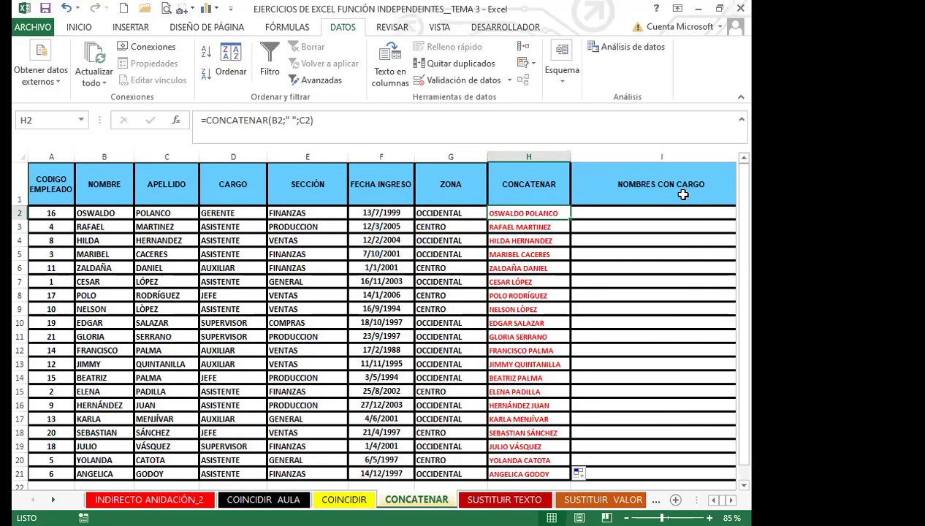
# Start a CONCATENAR formula in I2 under NOMBRES CON CARGO with the full-name cell H2 as its first text.
pyautogui.press('Right')
pyautogui.press('Right')
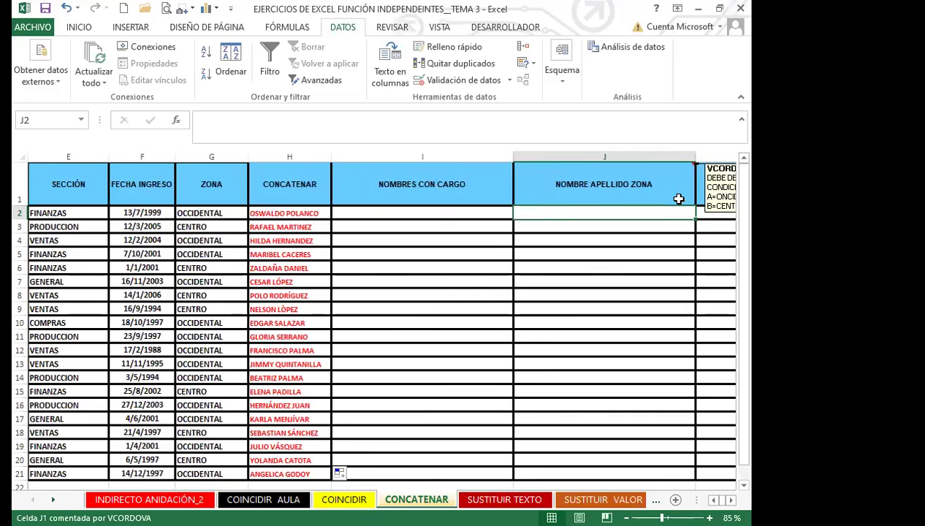
pyautogui.click(399, 216)
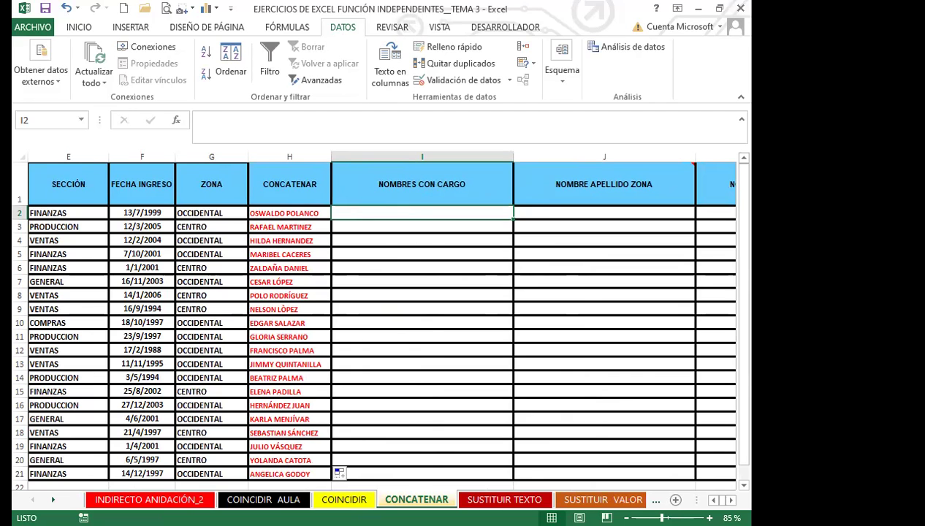
pyautogui.click(46, 295)
pyautogui.press('Left')
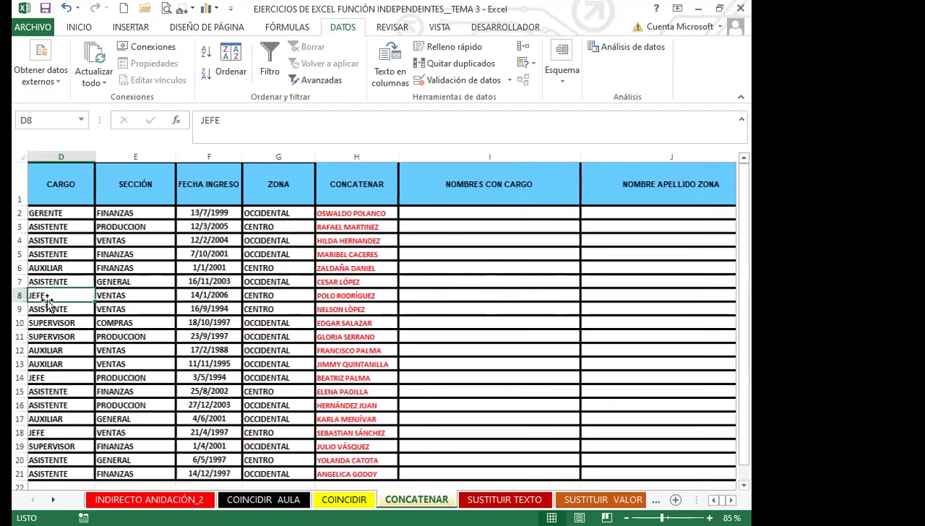
pyautogui.click(415, 213)
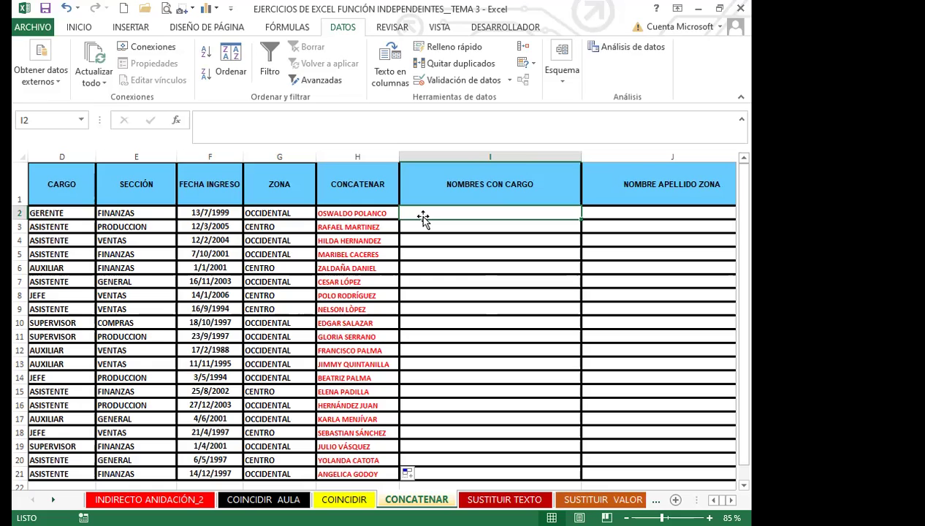
pyautogui.write('=CON')
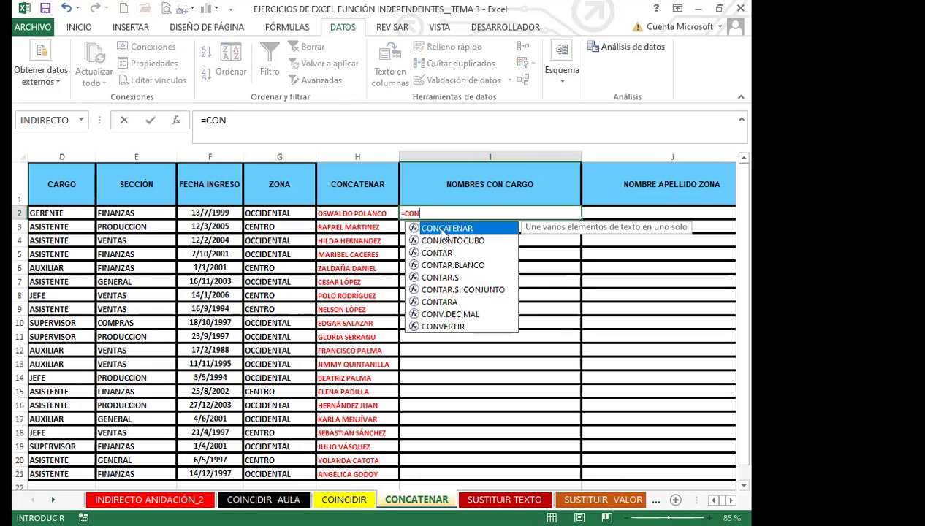
pyautogui.press('Tab')
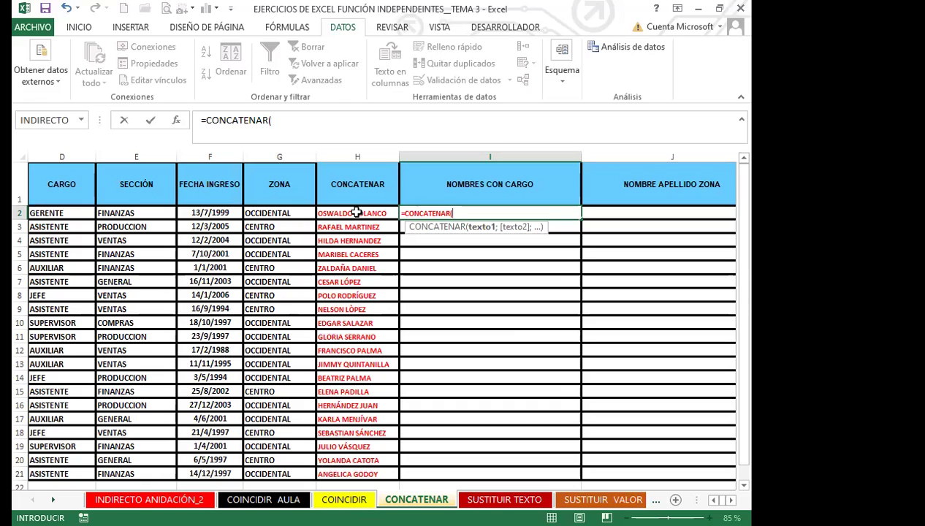
pyautogui.click(357, 212)
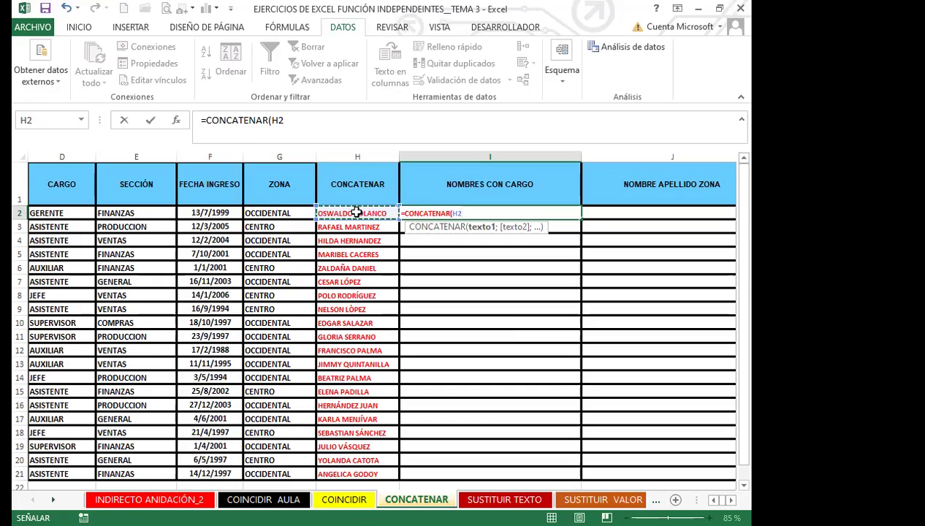
pyautogui.write(';')
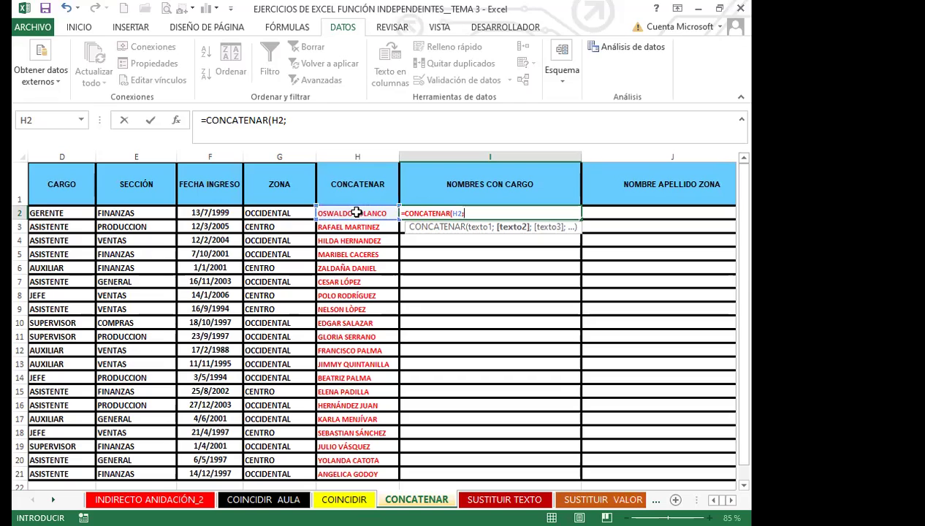
# Complete the I2 formula with the text " TIENE EL CARGO DE ", spaced at both ends, followed by the CARGO cell D2.
pyautogui.write('"')
pyautogui.write('TIENE EL CARGO DE')
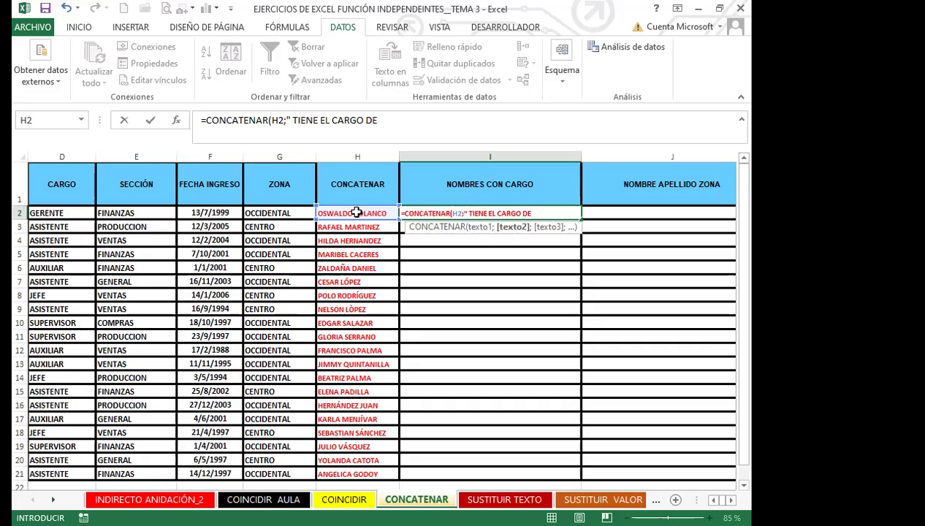
pyautogui.write('"')
pyautogui.write(';')
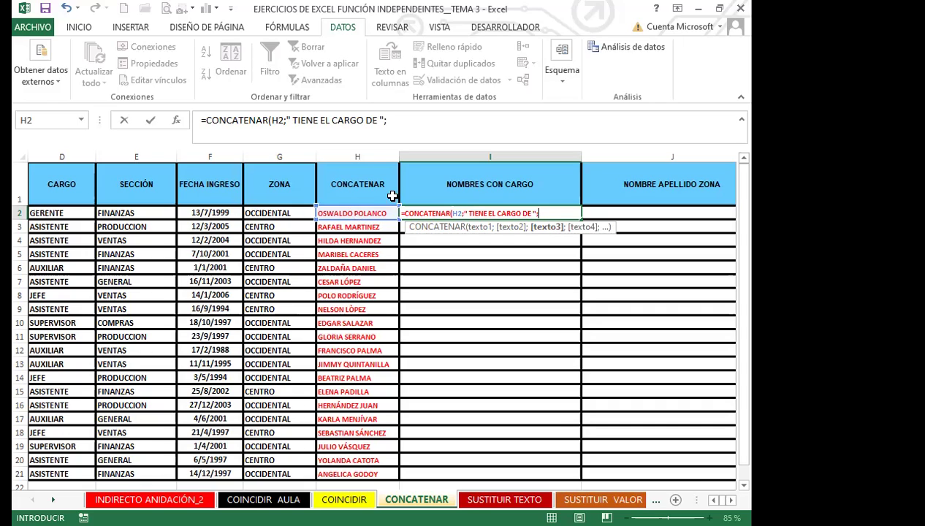
pyautogui.click(63, 213)
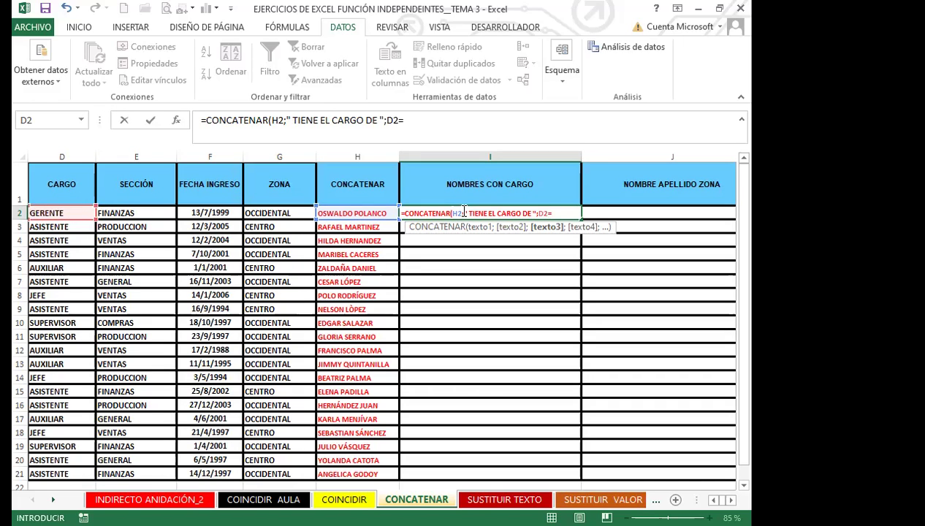
pyautogui.write(')')
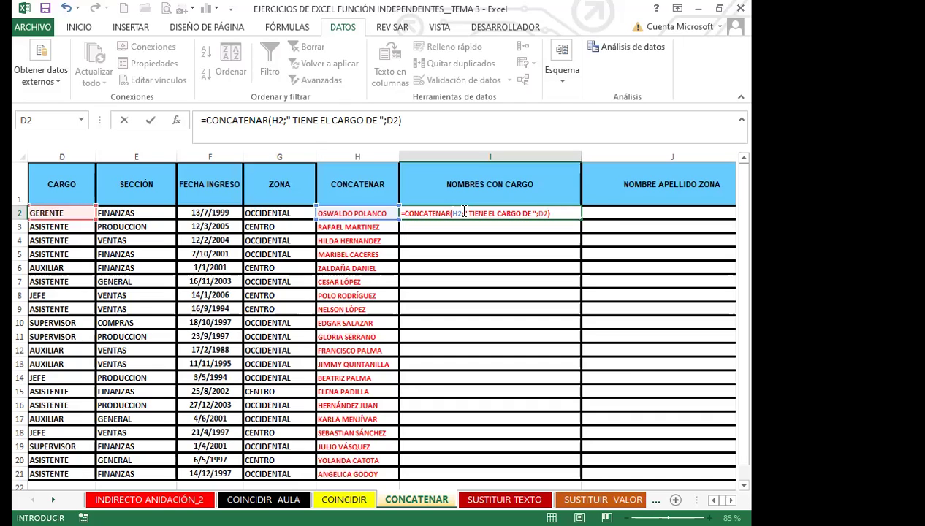
pyautogui.press('Return')
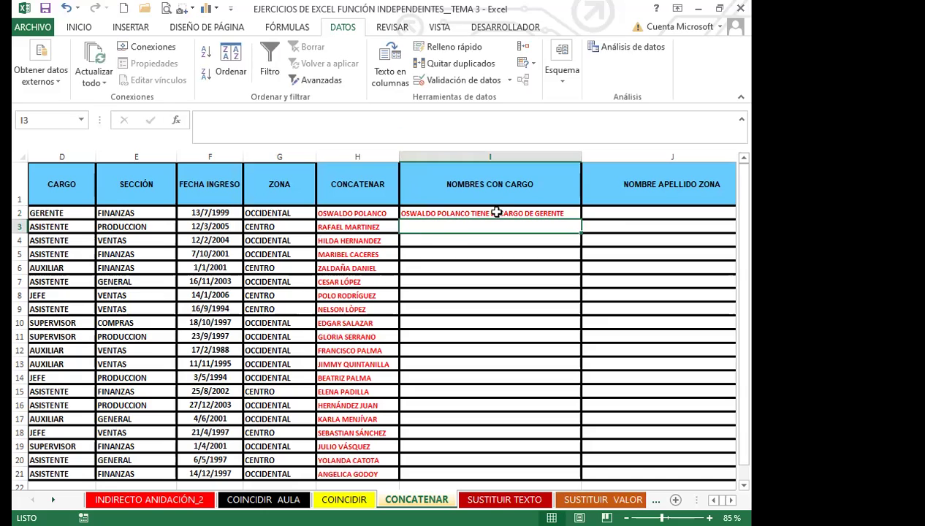
# Fill the I2 sentence formula down to row 10, check the copied cells, and clear I3:I10 again.
pyautogui.click(533, 213)
pyautogui.moveTo(581, 219); pyautogui.dragTo(581, 327)
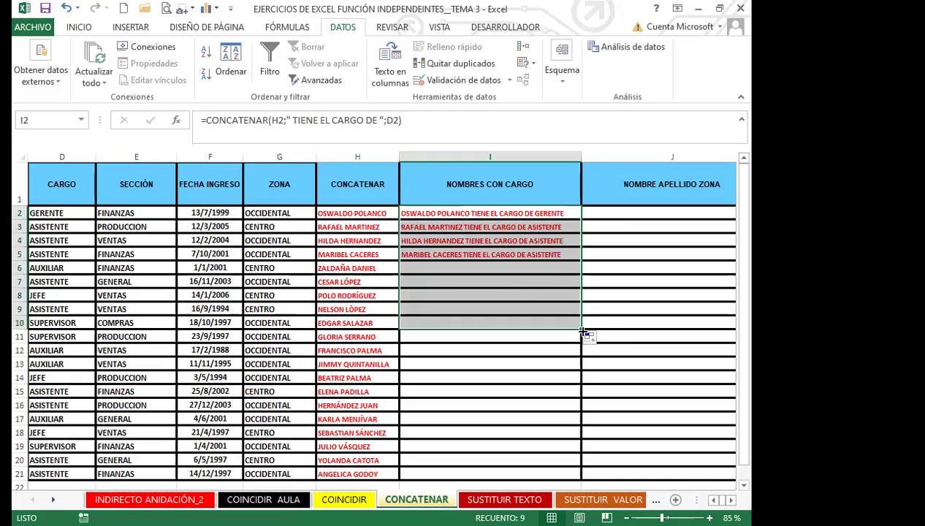
pyautogui.click(553, 268)
pyautogui.click(549, 282)
pyautogui.click(547, 296)
pyautogui.click(547, 309)
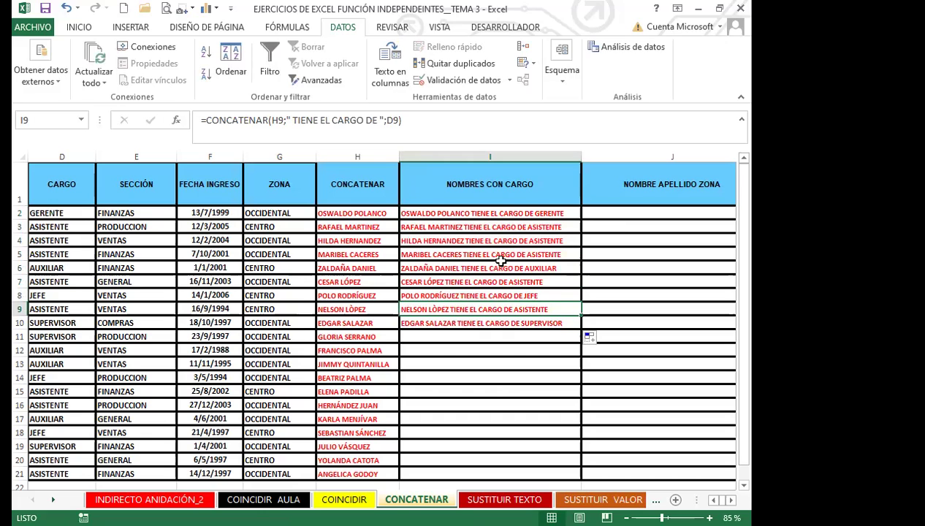
pyautogui.moveTo(500, 227); pyautogui.dragTo(506, 326)
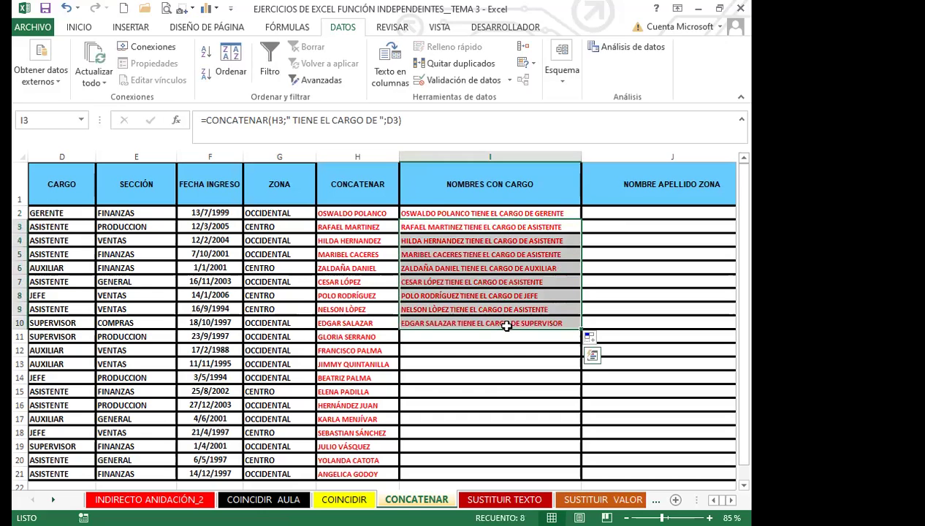
pyautogui.press('Delete')
# Add a quoted period "." as the fourth text of the CONCATENAR formula in I2.
pyautogui.click(535, 210)
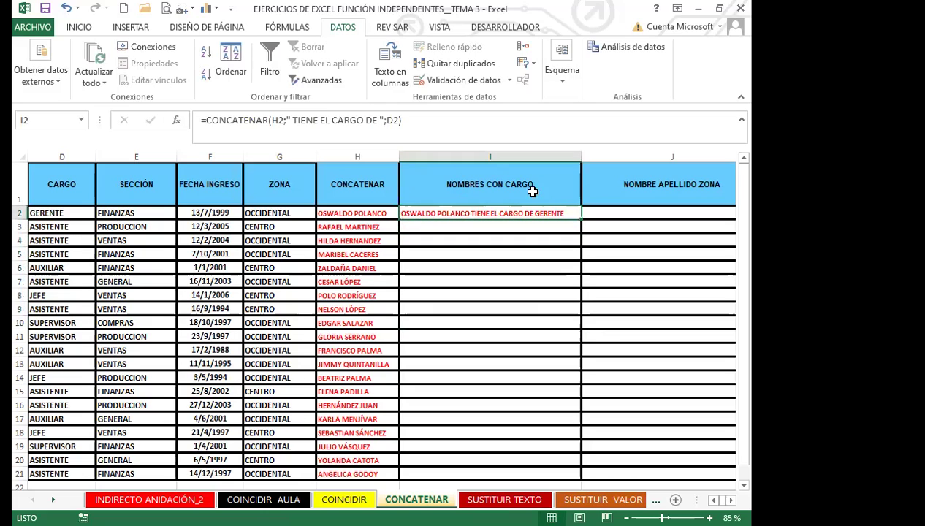
pyautogui.doubleClick(566, 212)
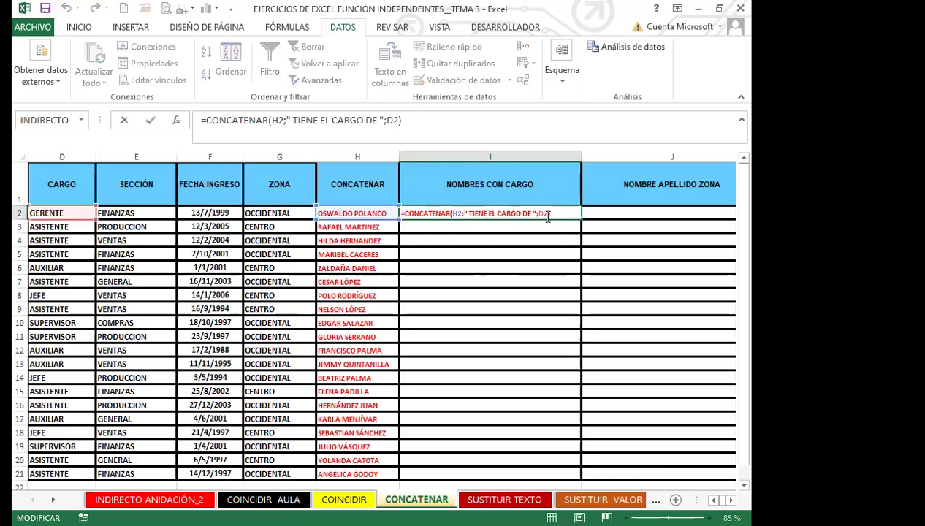
pyautogui.click(550, 213)
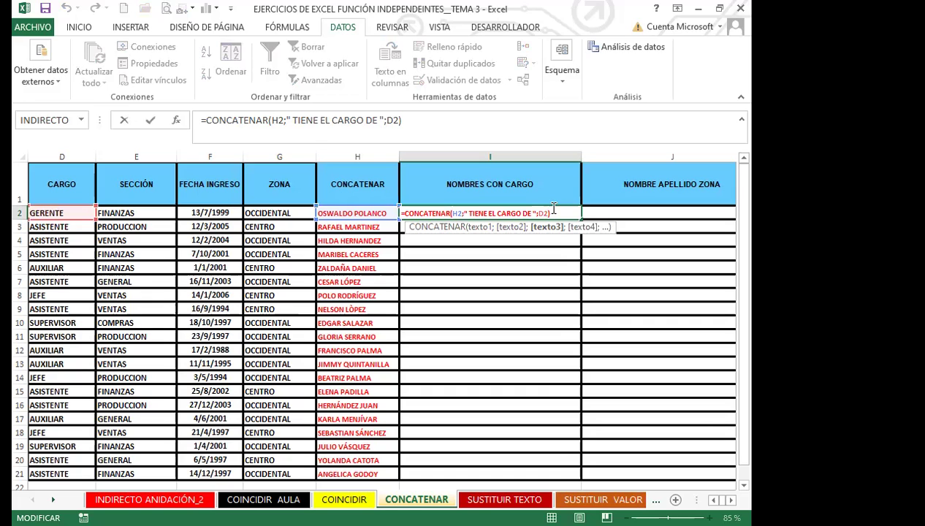
pyautogui.write(';"')
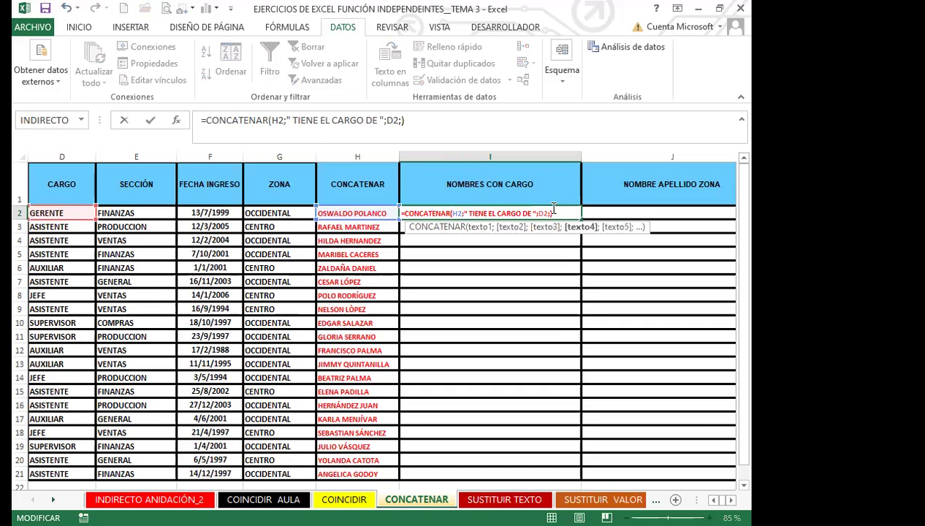
pyautogui.write('."')
pyautogui.press('Return')
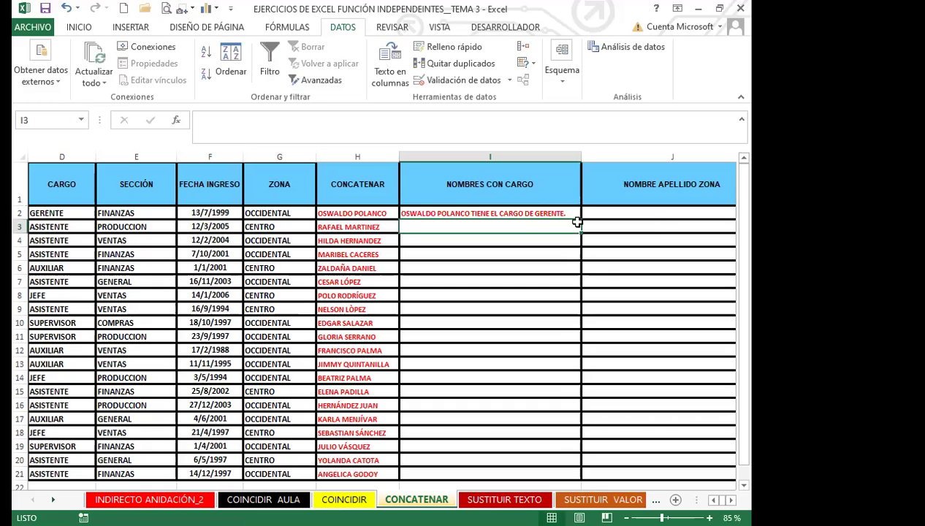
# Fill the job-title sentence formula from I2 down the NOMBRES CON CARGO column to row 19.
pyautogui.click(574, 214)
pyautogui.moveTo(580, 220); pyautogui.dragTo(576, 439)
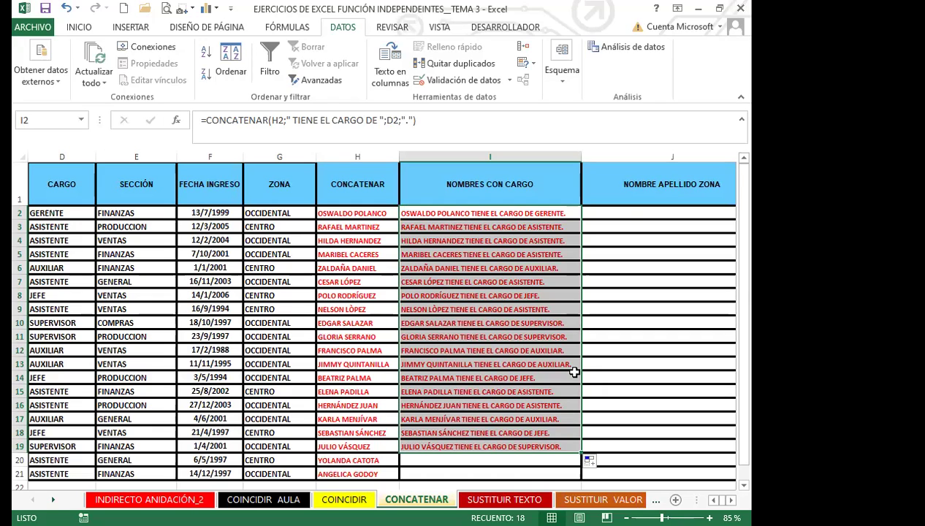
# Try narrowing the NOMBRES CON CARGO column and widen it again to fit its sentences.
pyautogui.click(625, 213)
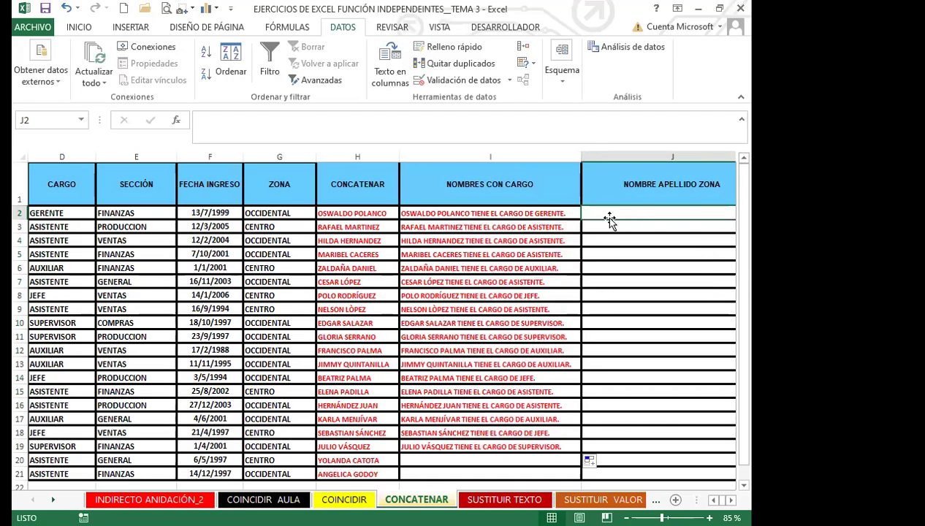
pyautogui.hscroll(3, 602, 217)
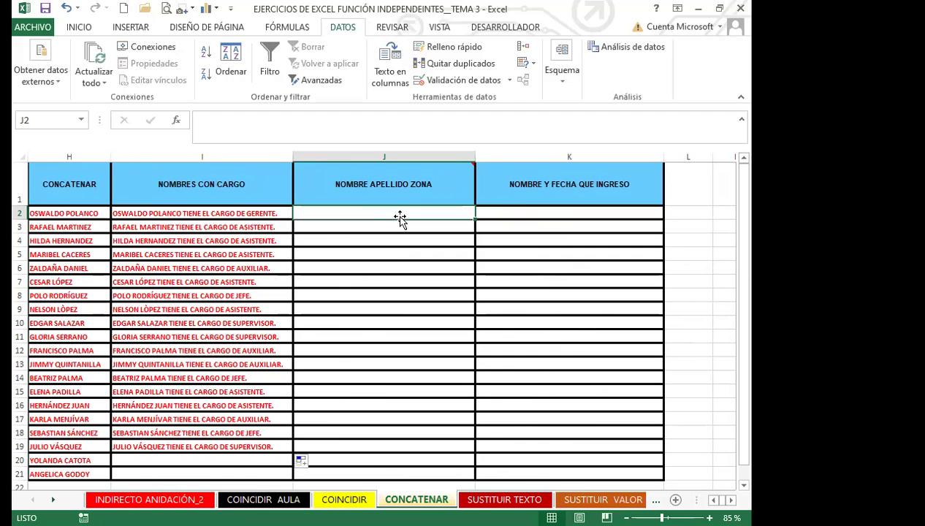
pyautogui.moveTo(454, 171)
pyautogui.moveTo(174, 154); pyautogui.dragTo(170, 154)
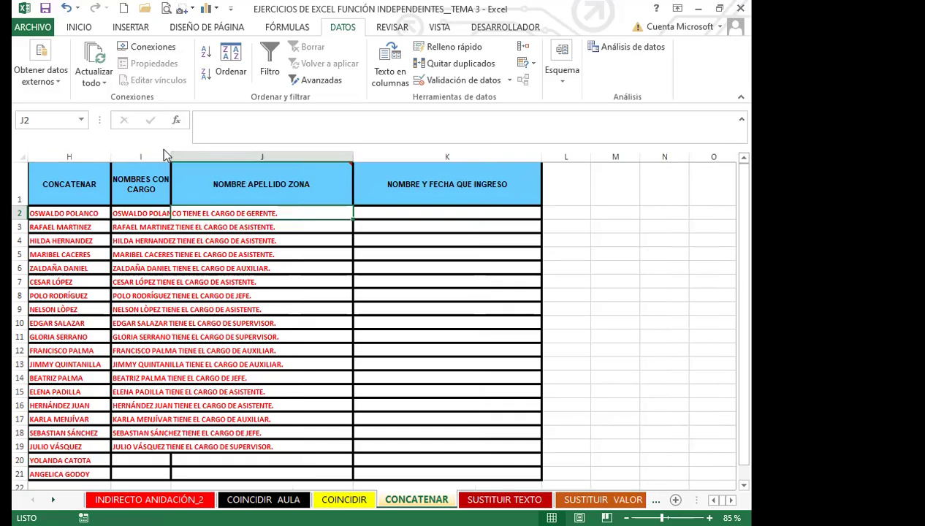
pyautogui.moveTo(170, 152); pyautogui.dragTo(290, 152)
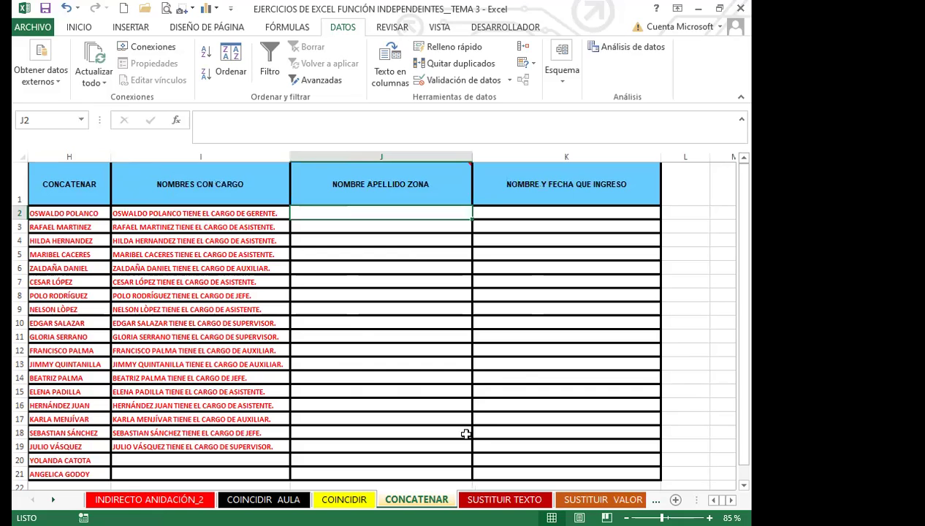
# Examine the zone values in the ZONA column that the NOMBRE APELLIDO ZONA sentences draw on.
pyautogui.click(168, 350)
pyautogui.press('Left')
pyautogui.press('Left')
pyautogui.press('Left')
pyautogui.press('Left')
pyautogui.press('Left')
pyautogui.press('Left')
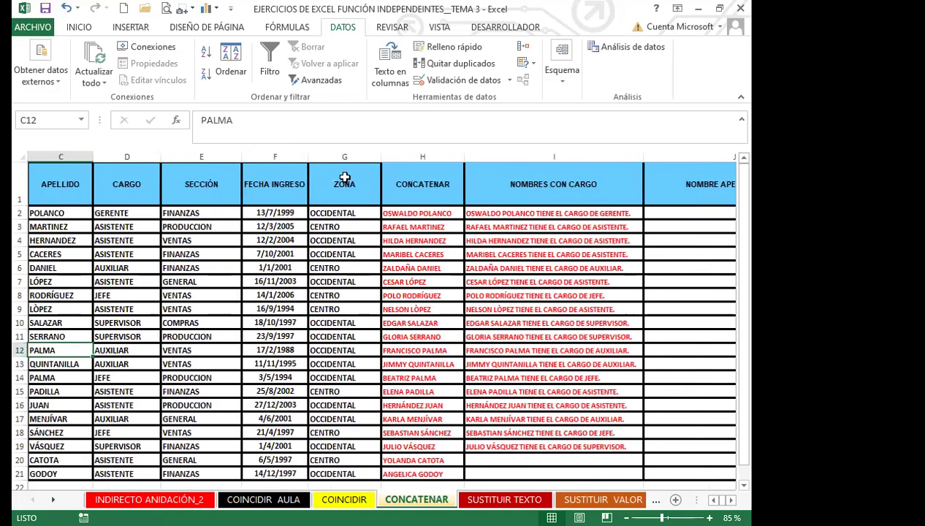
pyautogui.click(356, 214)
pyautogui.click(352, 226)
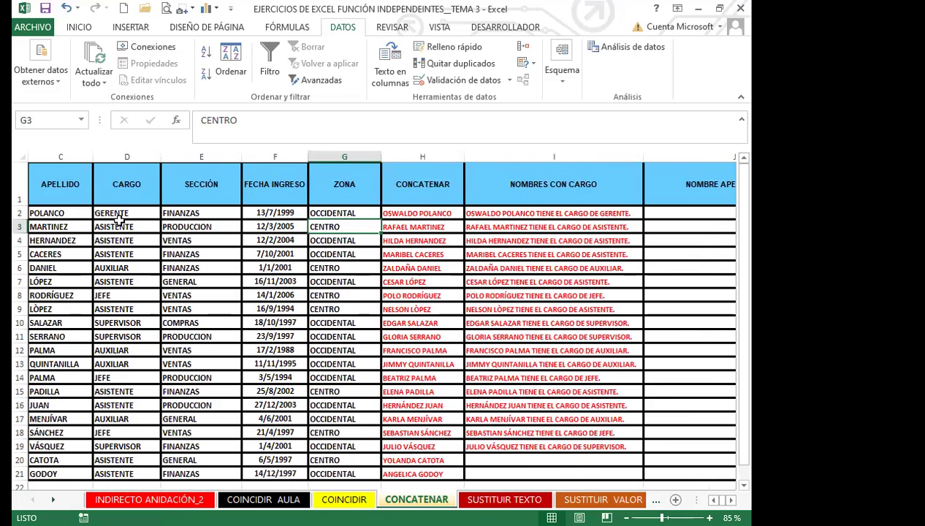
# Narrow the NOMBRE APELLIDO ZONA column J by about a quarter of its width.
pyautogui.click(662, 392)
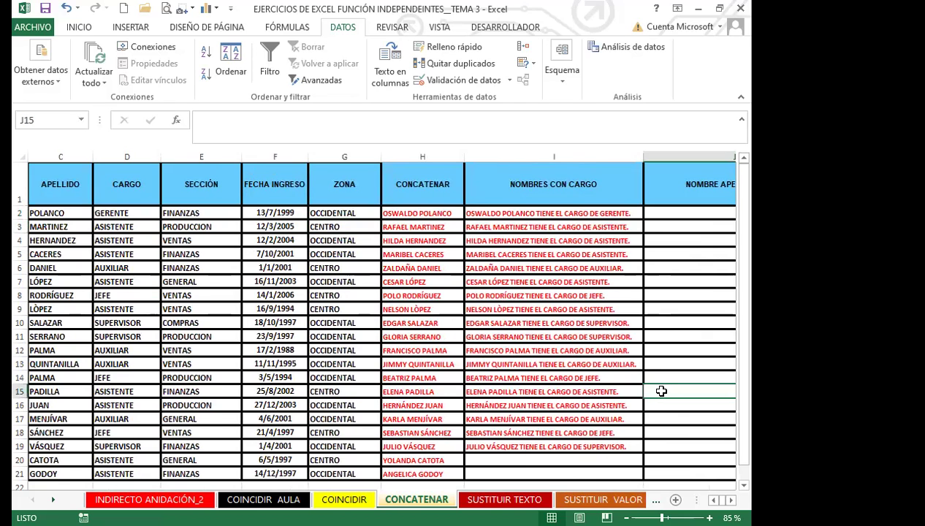
pyautogui.press('Right')
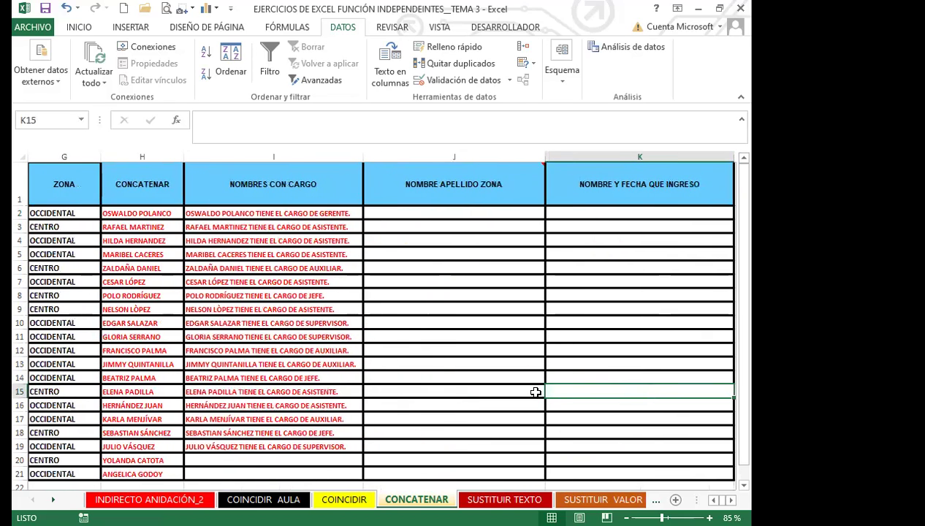
pyautogui.moveTo(545, 159); pyautogui.dragTo(499, 160)
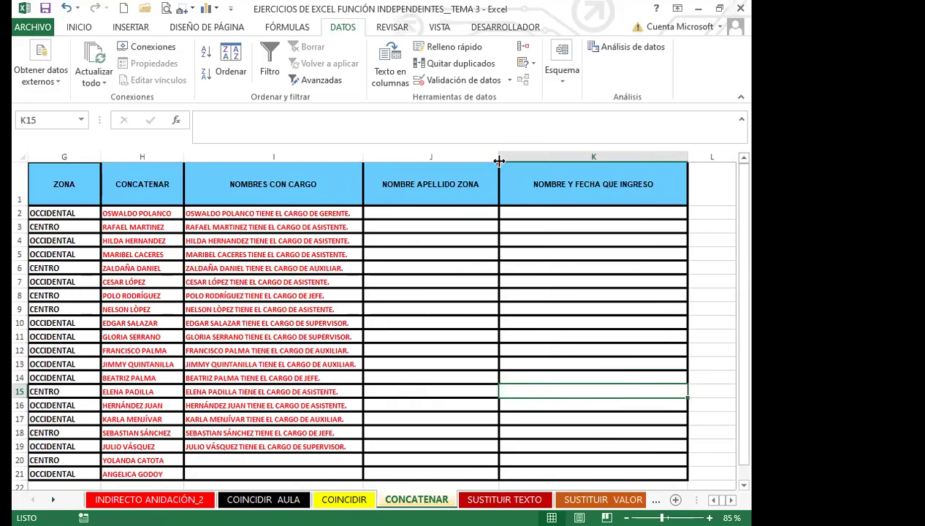
# Start a CONCATENAR formula in J2 under NOMBRE APELLIDO ZONA with the full-name cell H2 as its first text.
pyautogui.press('Left')
pyautogui.press('Left')
pyautogui.press('Left')
pyautogui.press('Left')
pyautogui.press('Left')
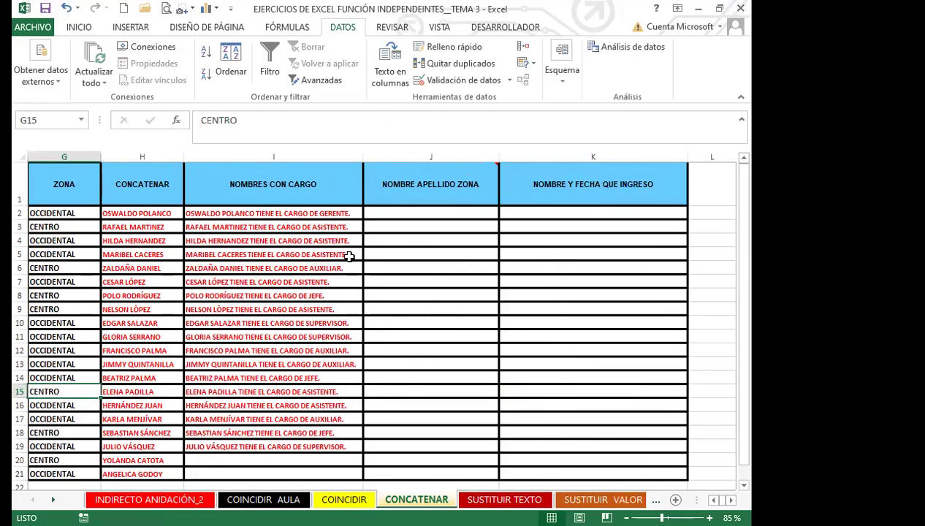
pyautogui.click(488, 212)
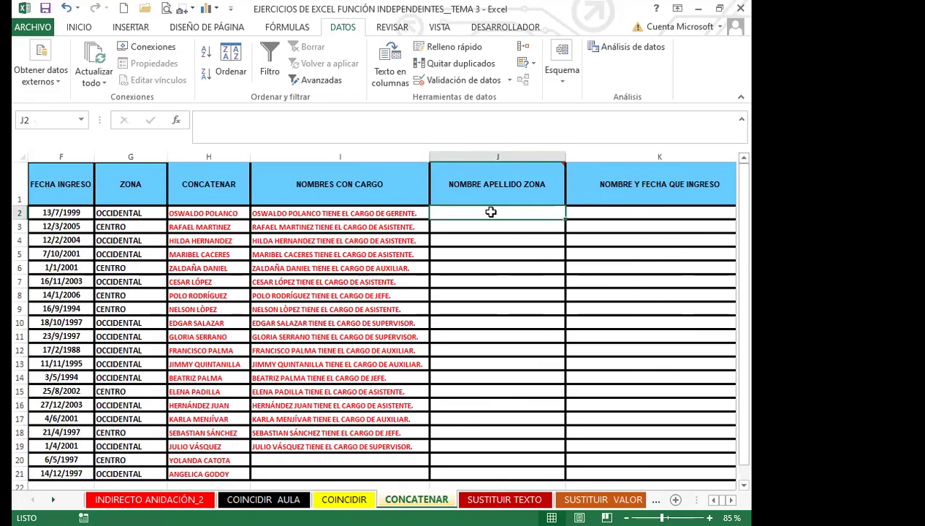
pyautogui.moveTo(541, 173)
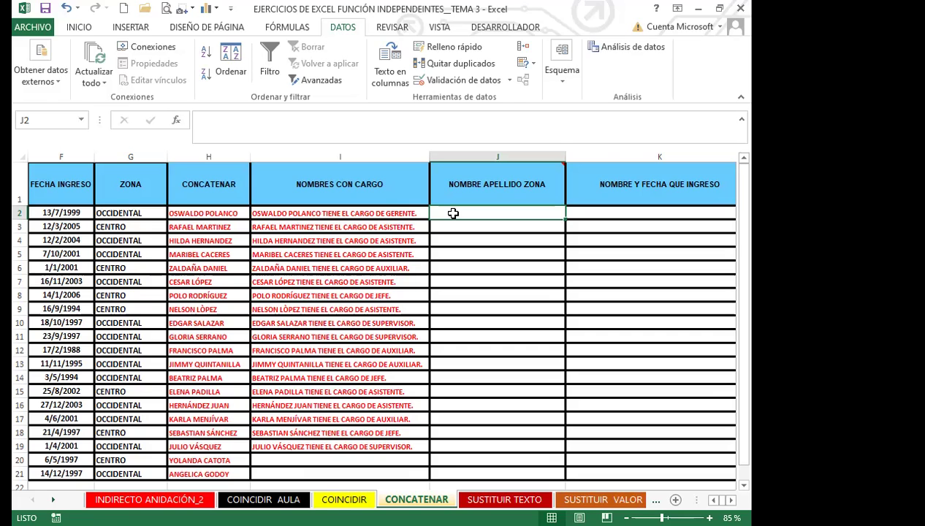
pyautogui.write('=')
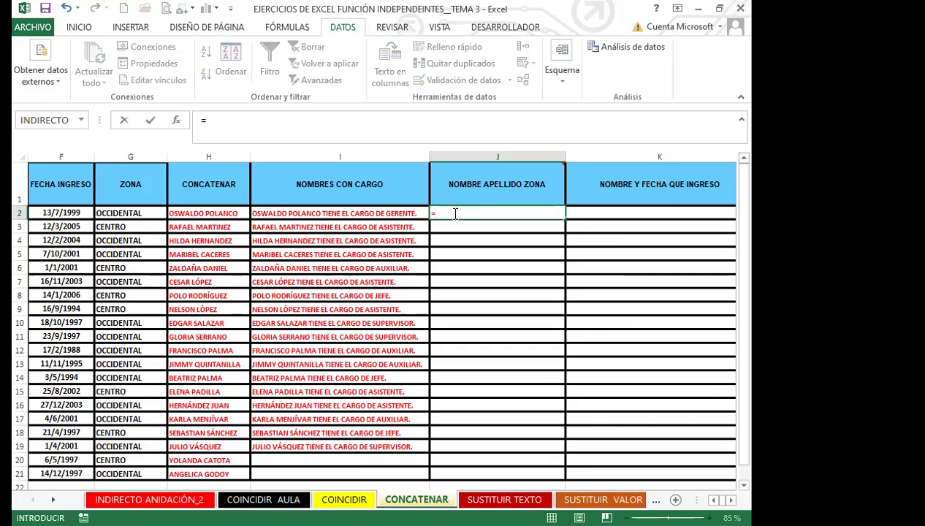
pyautogui.write('CONCA')
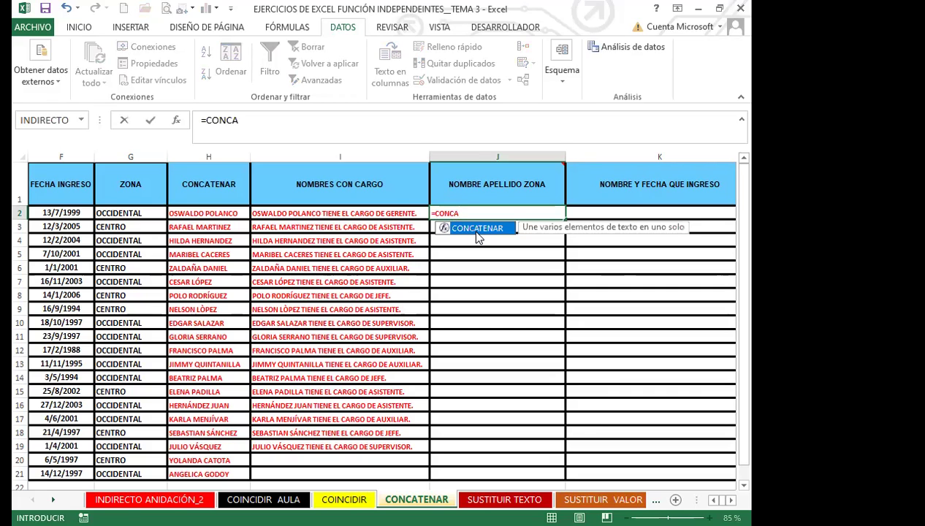
pyautogui.doubleClick(478, 232)
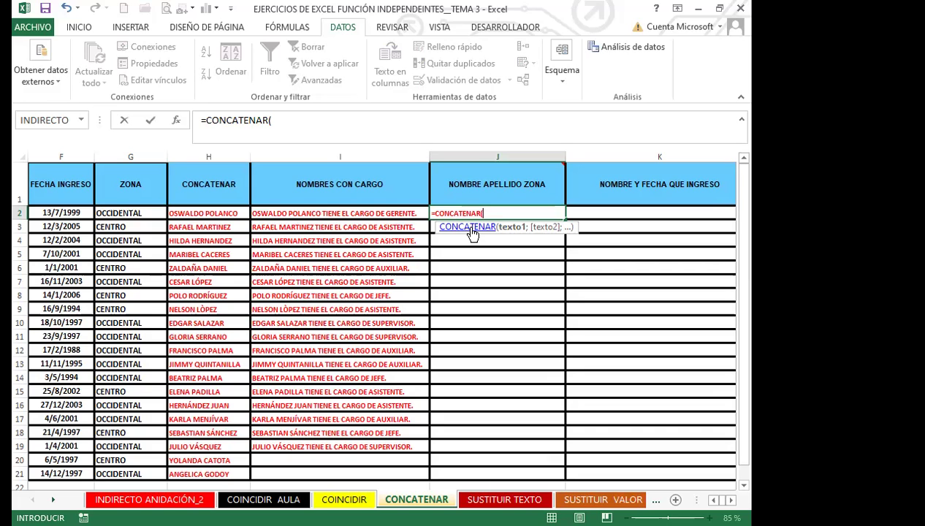
pyautogui.click(211, 214)
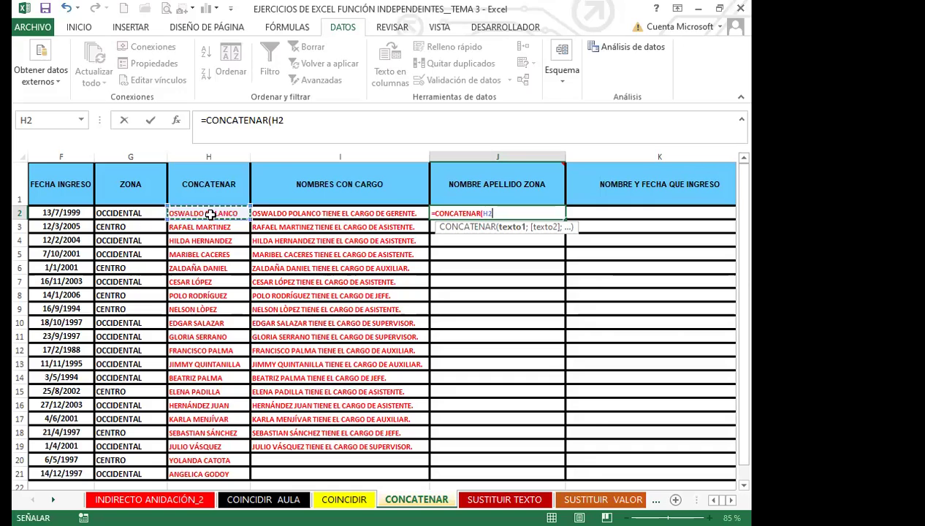
pyautogui.write(';')
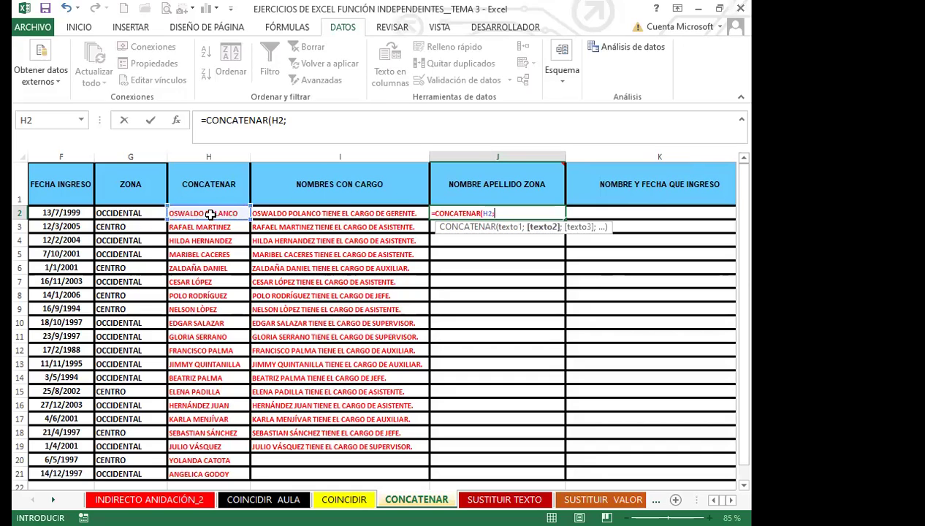
# Enter " PERTENECE A LA ZONA ", spaced at both ends, as the second text of the J2 formula.
pyautogui.write('"')
pyautogui.write('OPER')
pyautogui.press('BackSpace')
pyautogui.press('BackSpace')
pyautogui.press('BackSpace')
pyautogui.press('BackSpace')
pyautogui.press('BackSpace')
pyautogui.write('PERTENECE ')
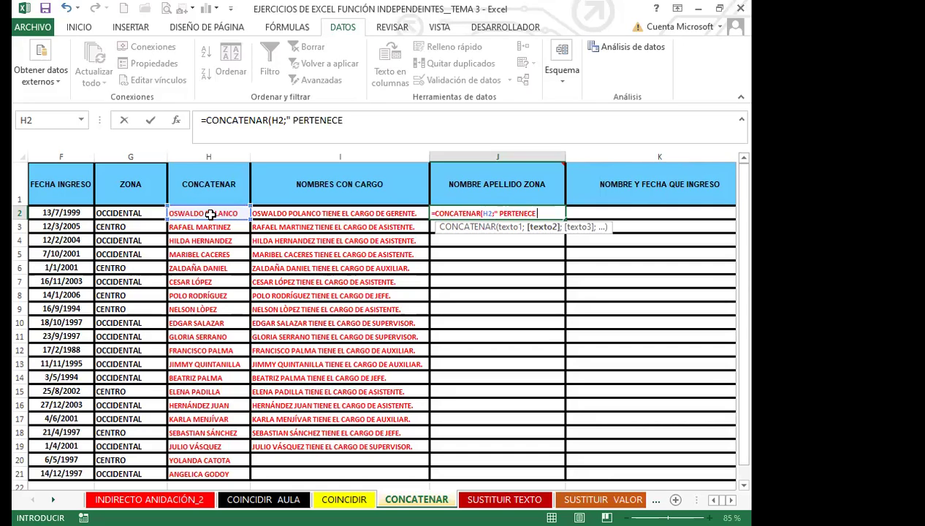
pyautogui.write('A LA ZONA')
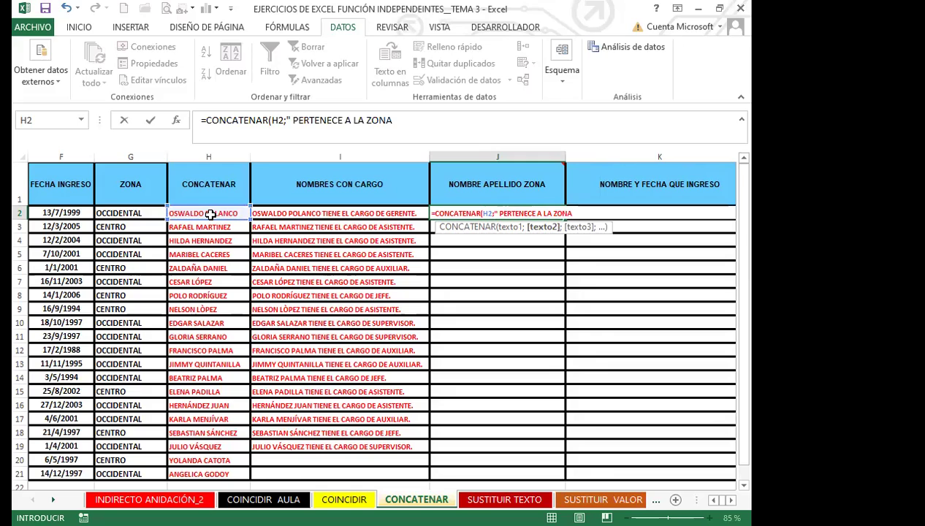
pyautogui.write(' "')
pyautogui.write(';')
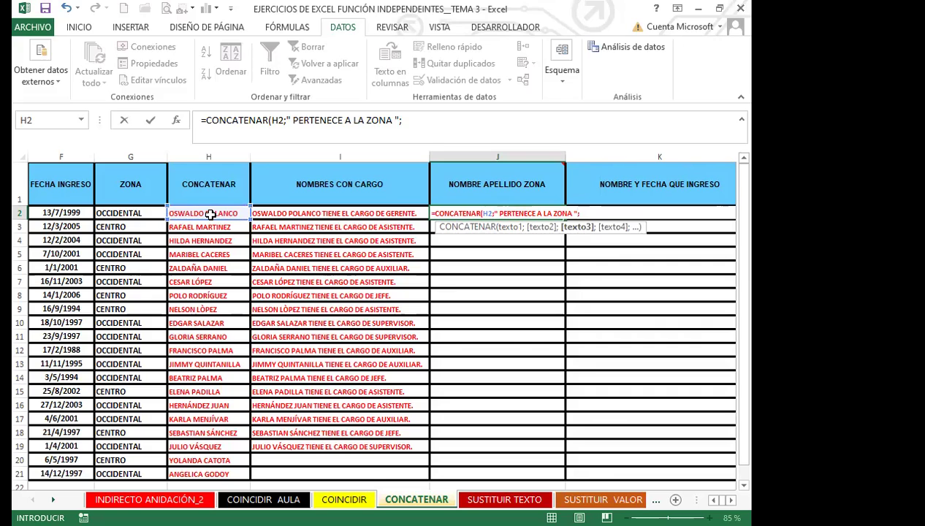
# Add a SI function with a nested O as the third text, with G2="OCCIDENTAL" as the O function's first condition.
pyautogui.write('SI')
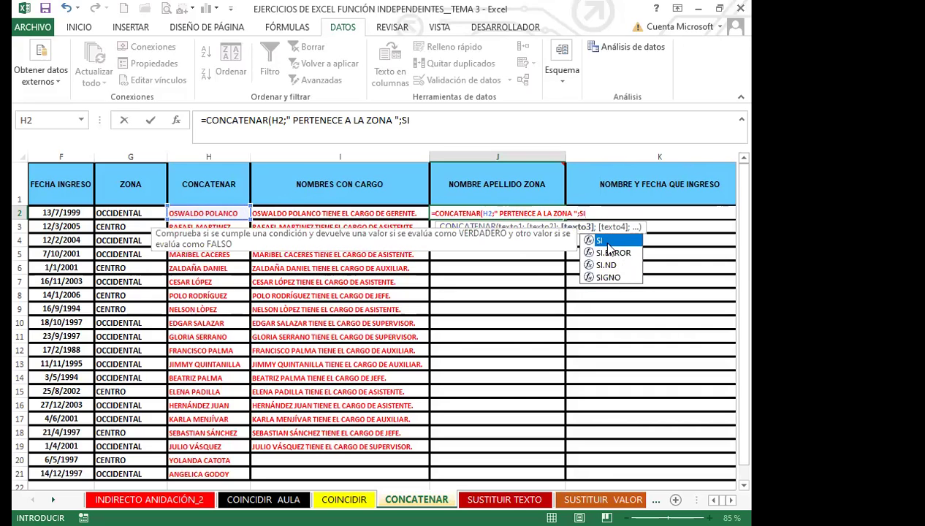
pyautogui.write('(')
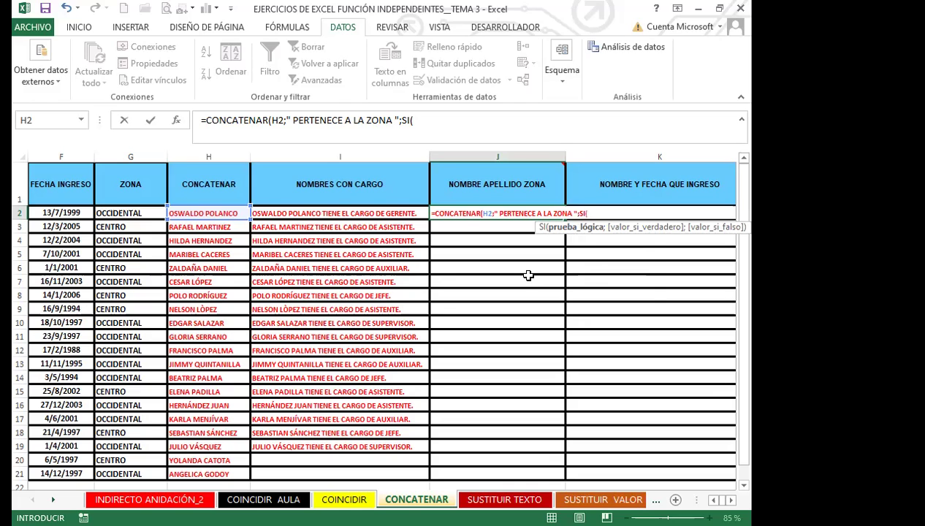
pyautogui.write('O')
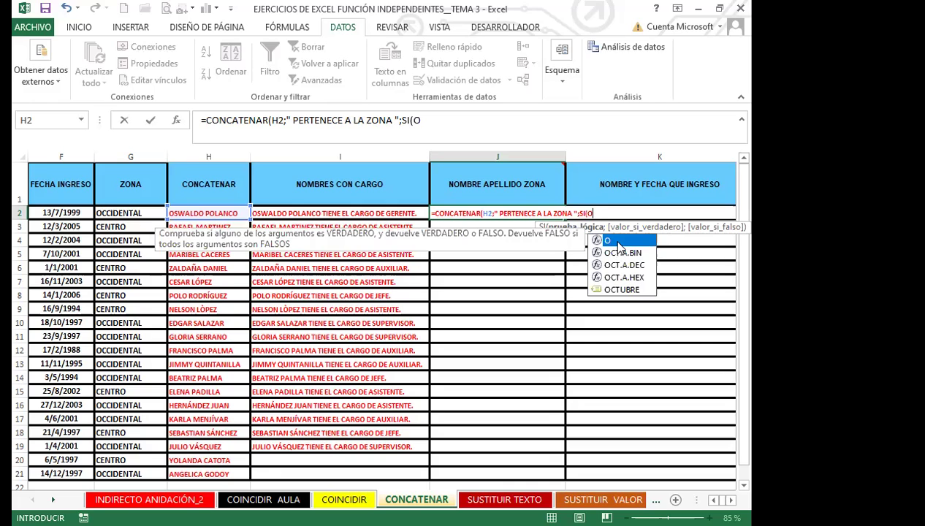
pyautogui.write('(')
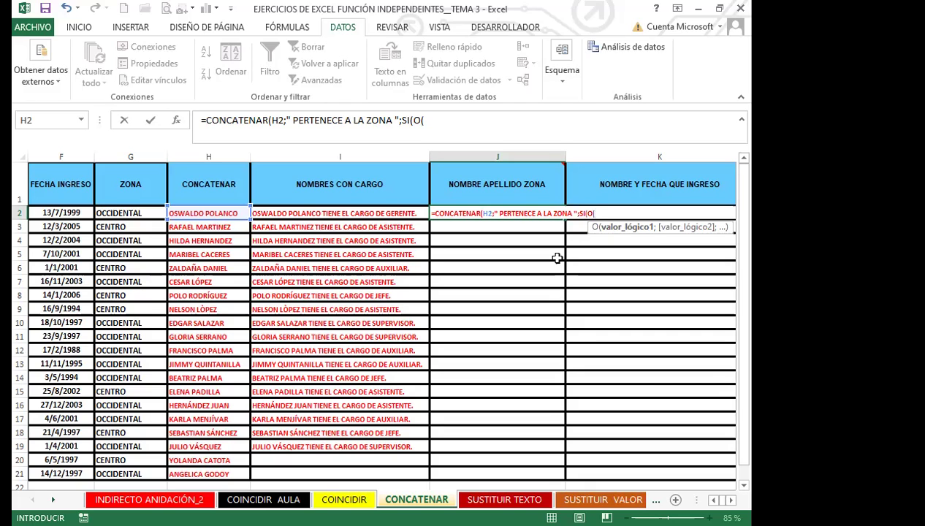
pyautogui.click(143, 213)
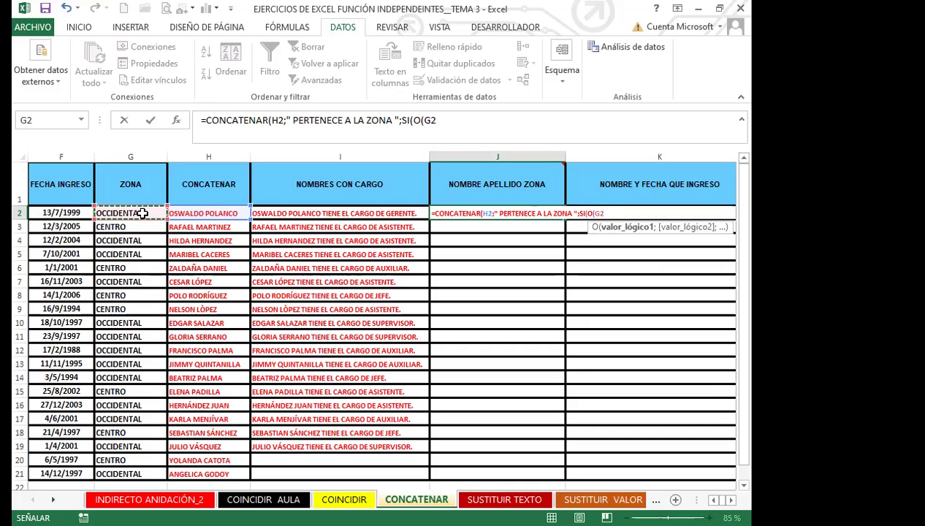
pyautogui.write('=')
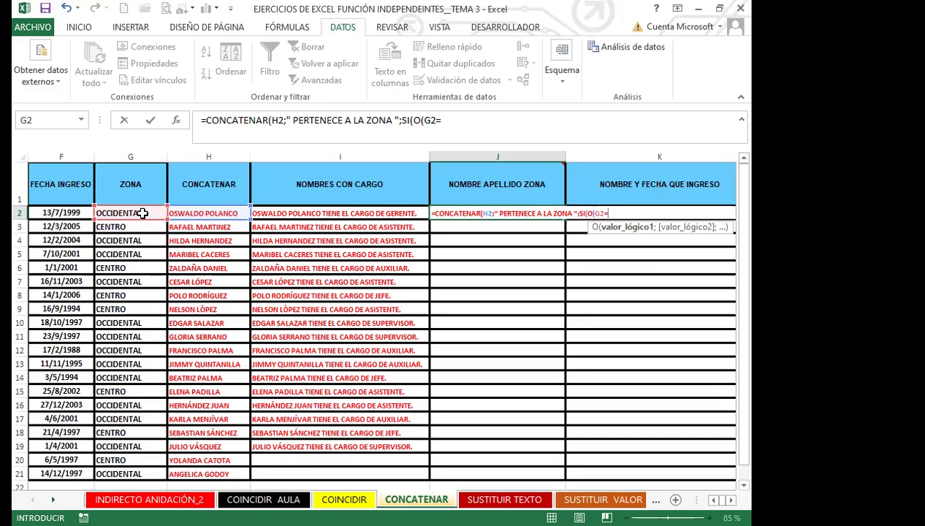
pyautogui.write('"OCCIDENTAL')
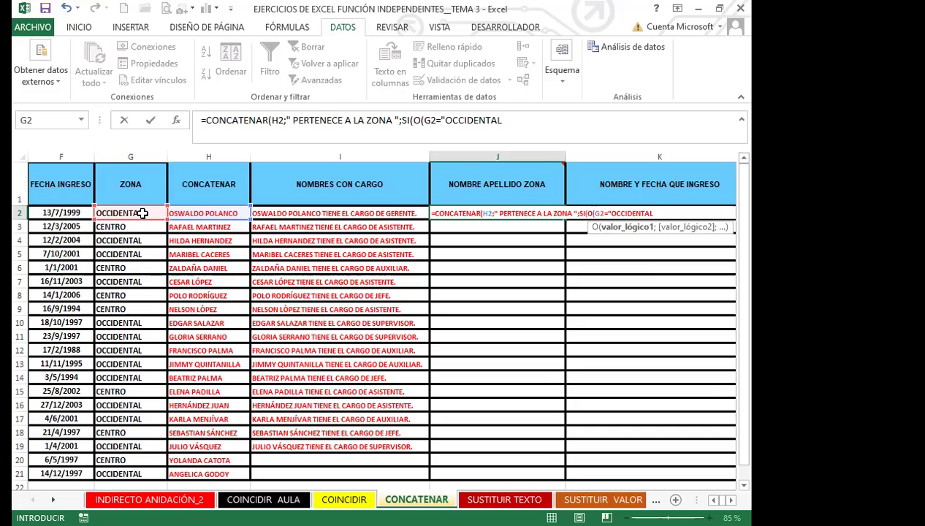
pyautogui.write('";')
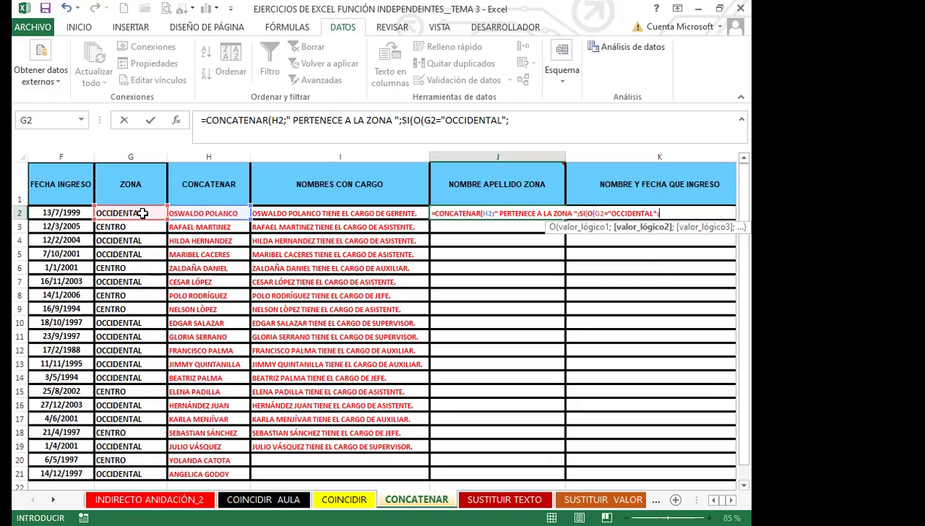
# Enter G2="CENTRO" as the second condition of the nested O and close that function.
pyautogui.click(144, 212)
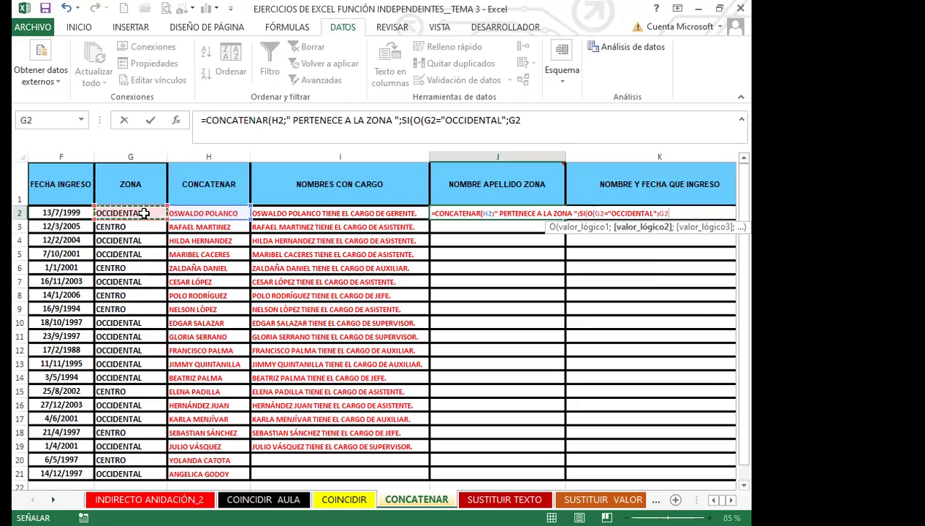
pyautogui.write('=')
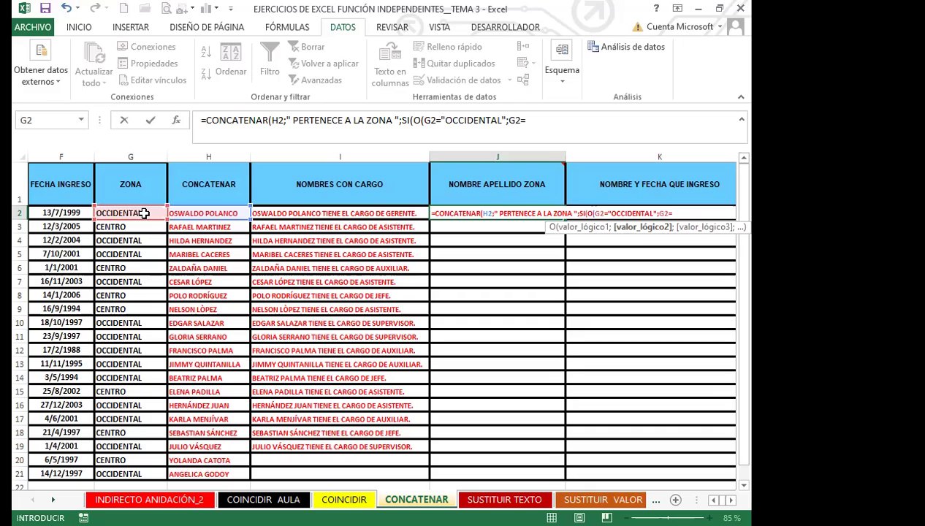
pyautogui.write('"CENTRO"')
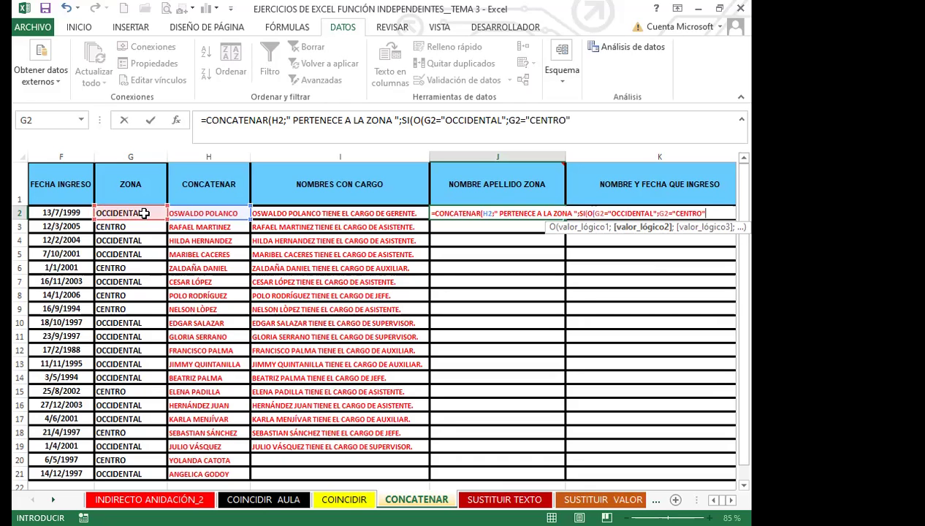
pyautogui.write(';')
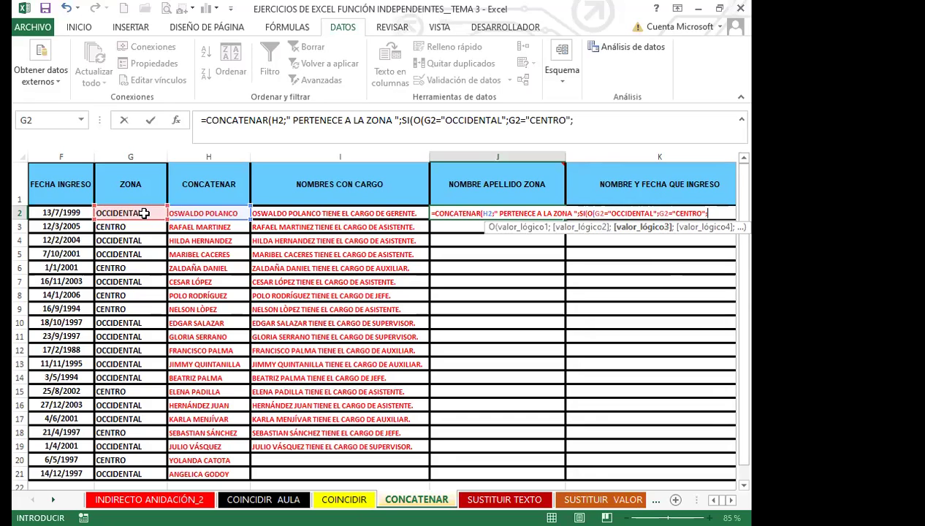
pyautogui.press('BackSpace')
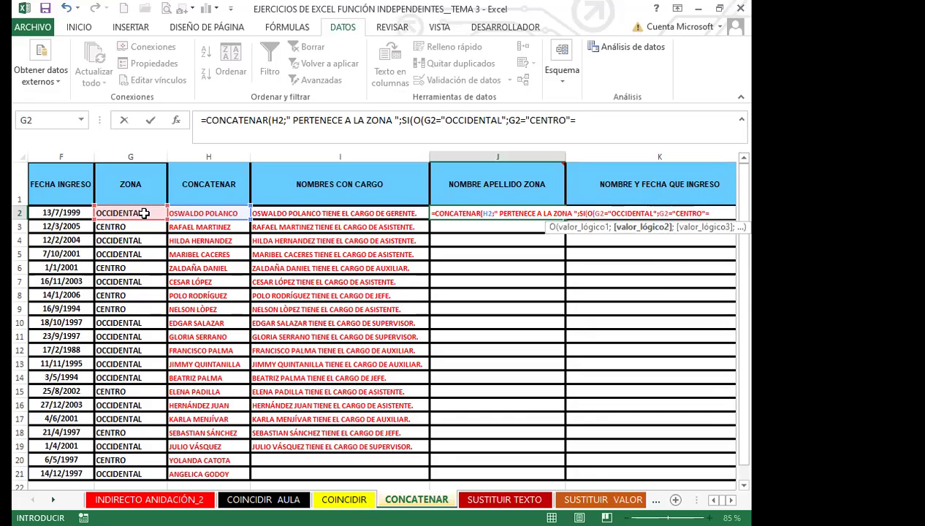
pyautogui.write(')')
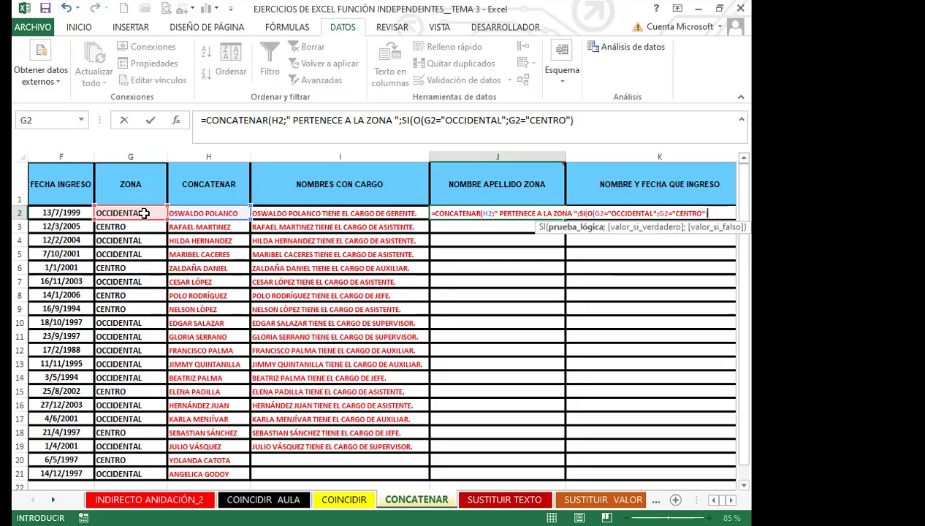
# Set the SI function to return "A" when true and "B" when false, and close it.
pyautogui.write(';')
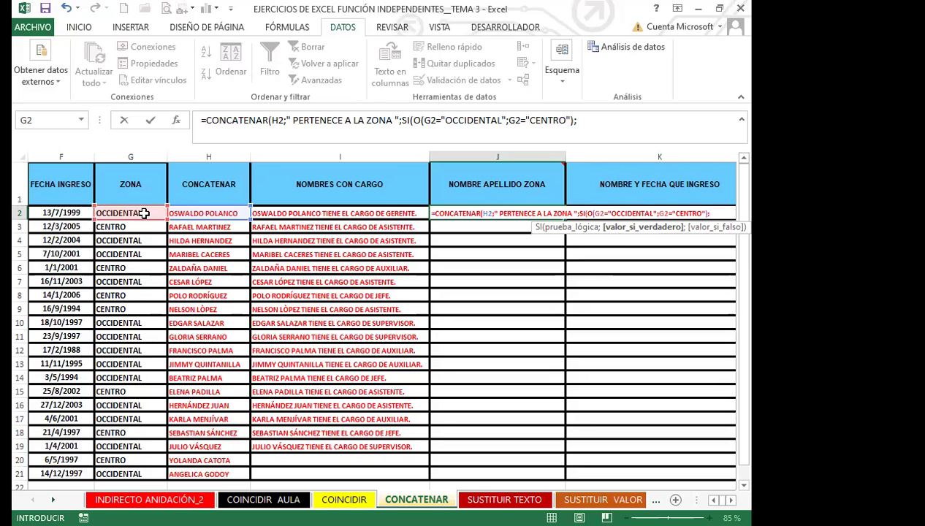
pyautogui.write('"A";')
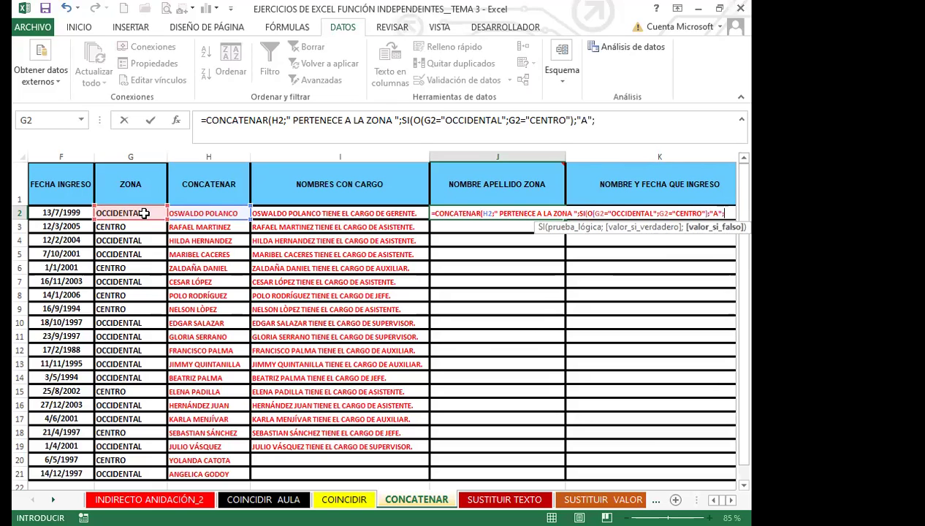
pyautogui.write('"B"')
pyautogui.write(')')
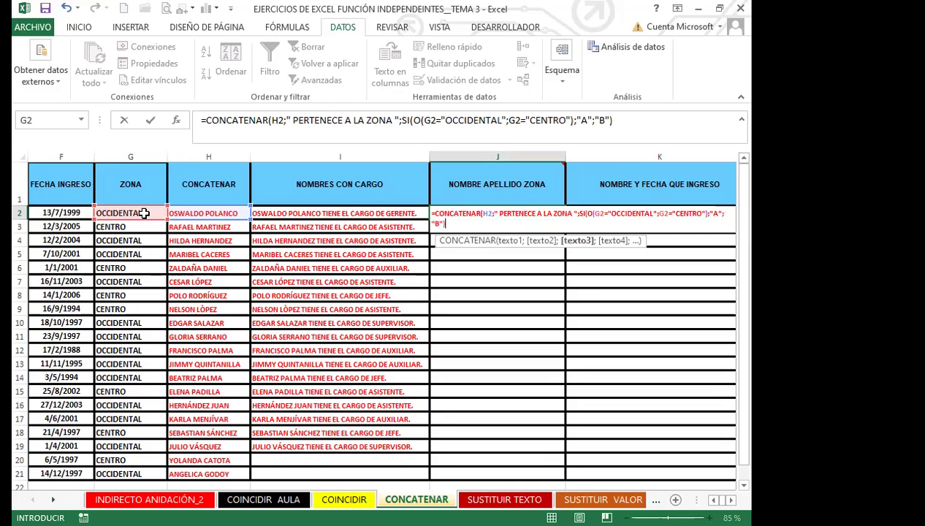
# Complete the J2 formula with "." as its last text, and widen column J by about a quarter to fit the sentence.
pyautogui.write(';')
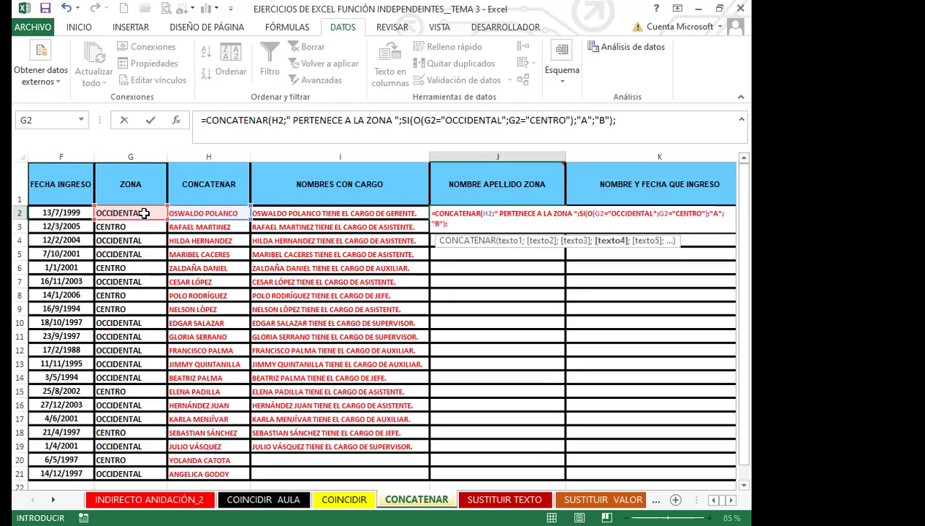
pyautogui.write('".")')
pyautogui.press('Return')
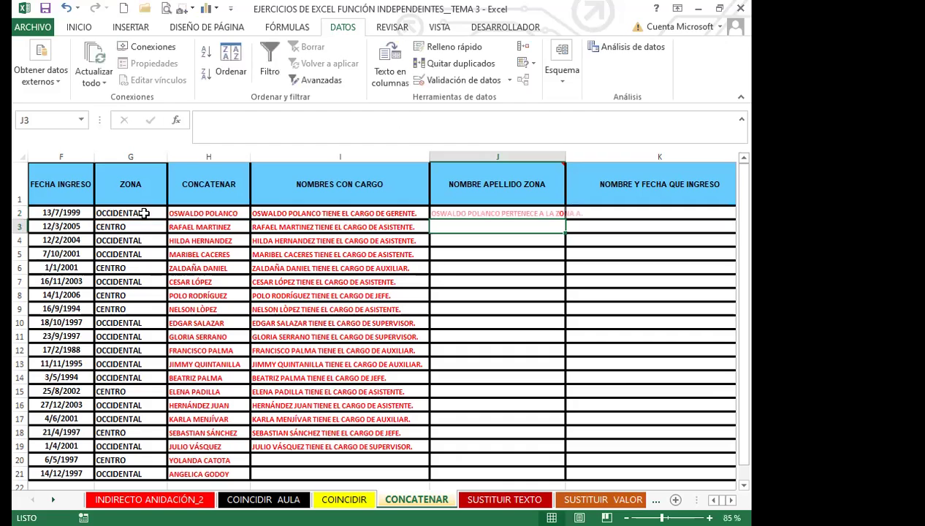
pyautogui.click(491, 216)
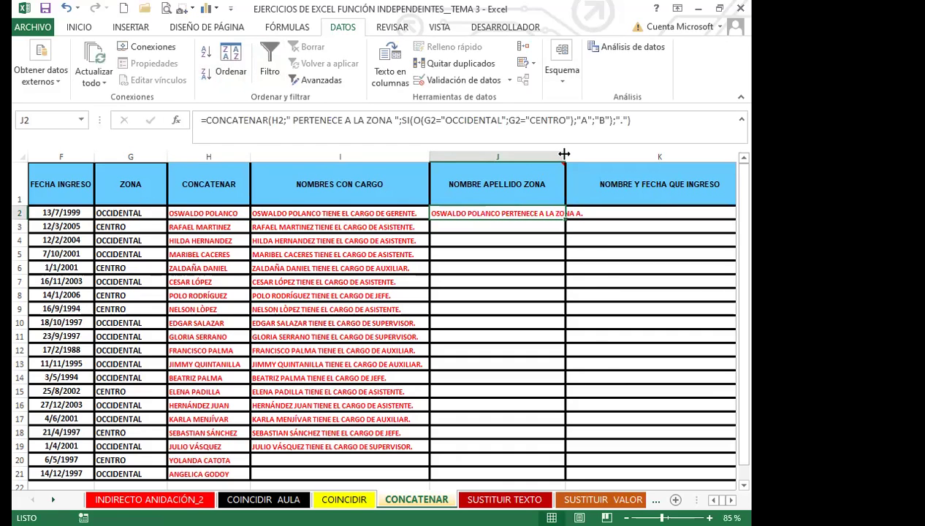
pyautogui.moveTo(565, 153); pyautogui.dragTo(603, 154)
# Try filling the J2 formula down column J to row 21, and undo the fill.
pyautogui.doubleClick(603, 219)
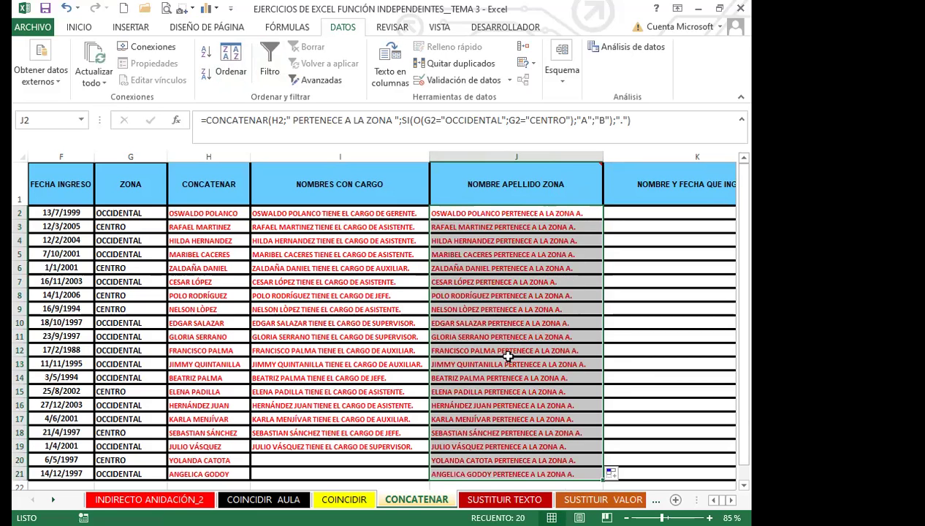
pyautogui.scroll(-2, 500, 340)
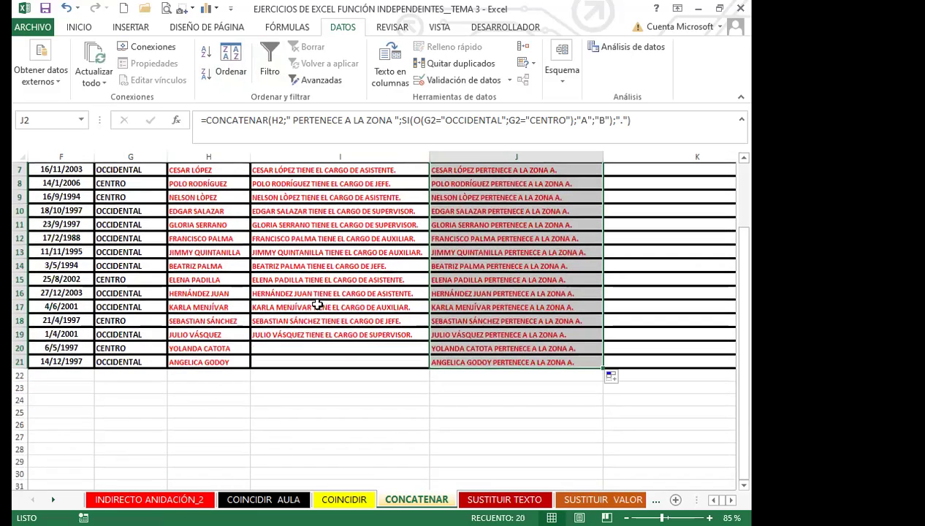
pyautogui.scroll(2, 393, 291)
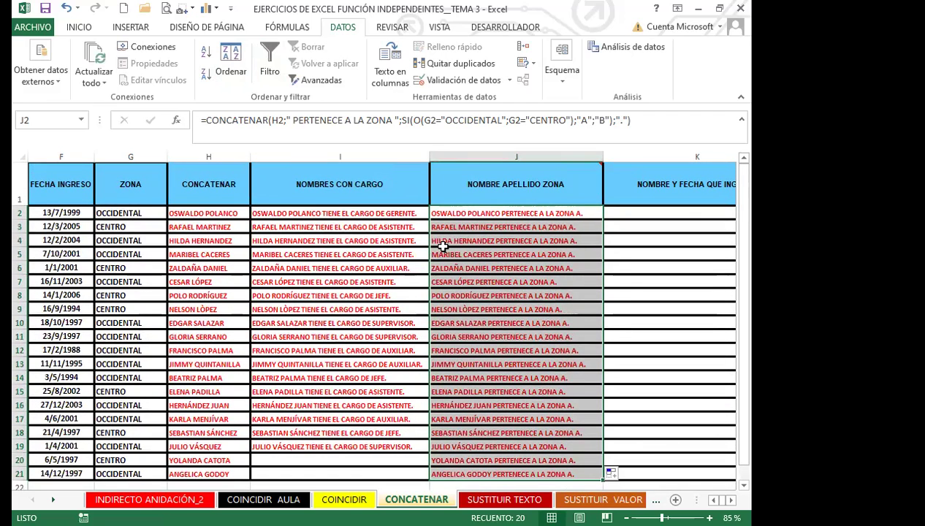
pyautogui.hotkey('ctrl', 'z')
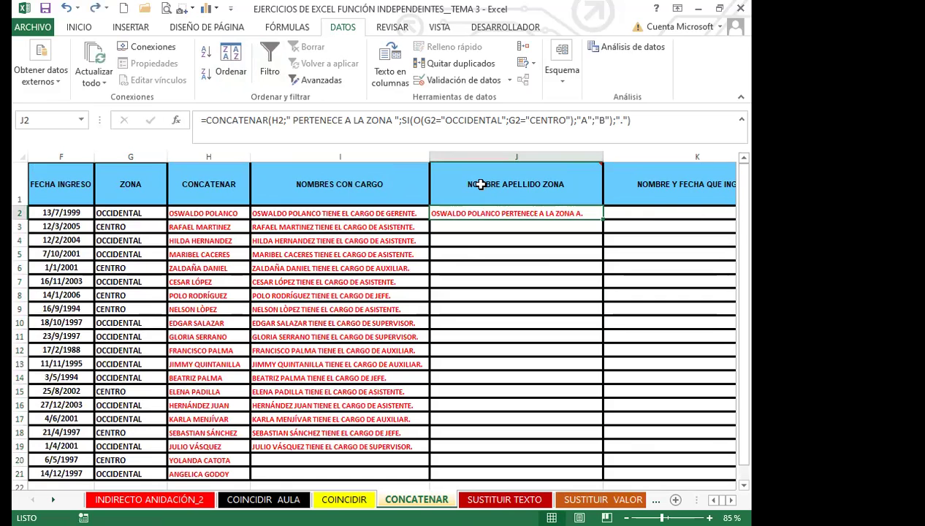
# Check the condition note on the NOMBRE APELLIDO ZONA header against the J2 formula, and copy the formula only to J3.
pyautogui.moveTo(480, 184)
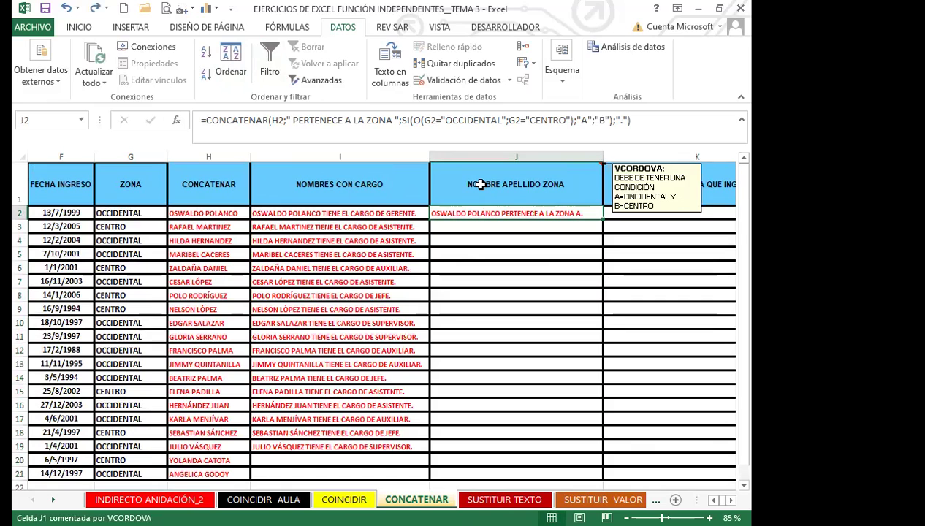
pyautogui.click(495, 121)
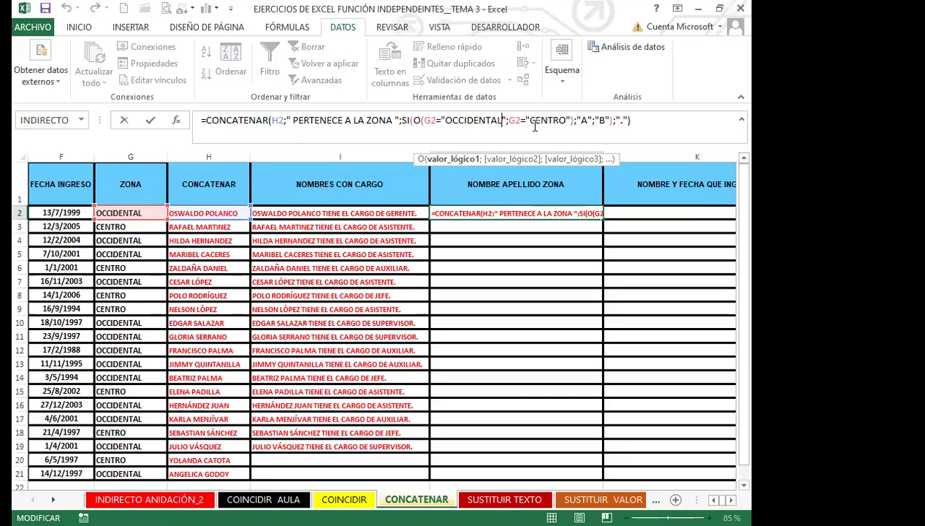
pyautogui.click(543, 213)
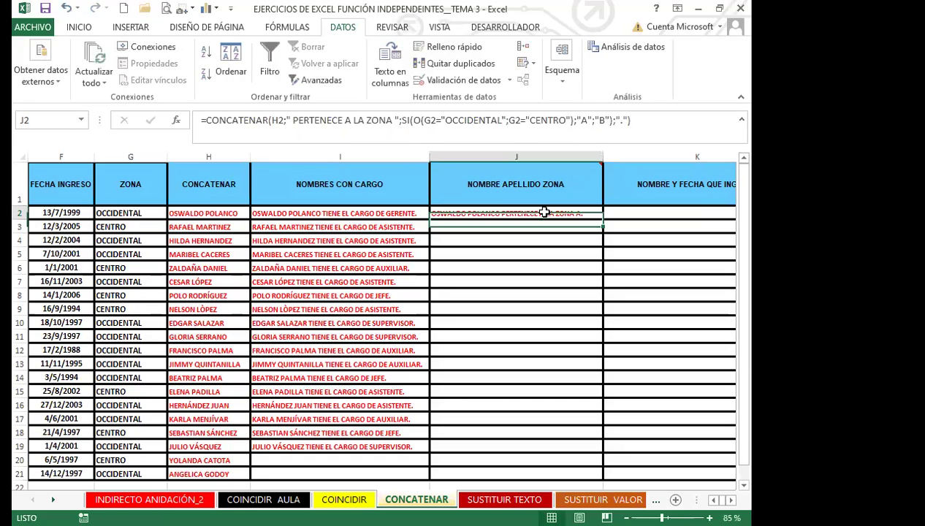
pyautogui.moveTo(603, 219); pyautogui.dragTo(589, 234)
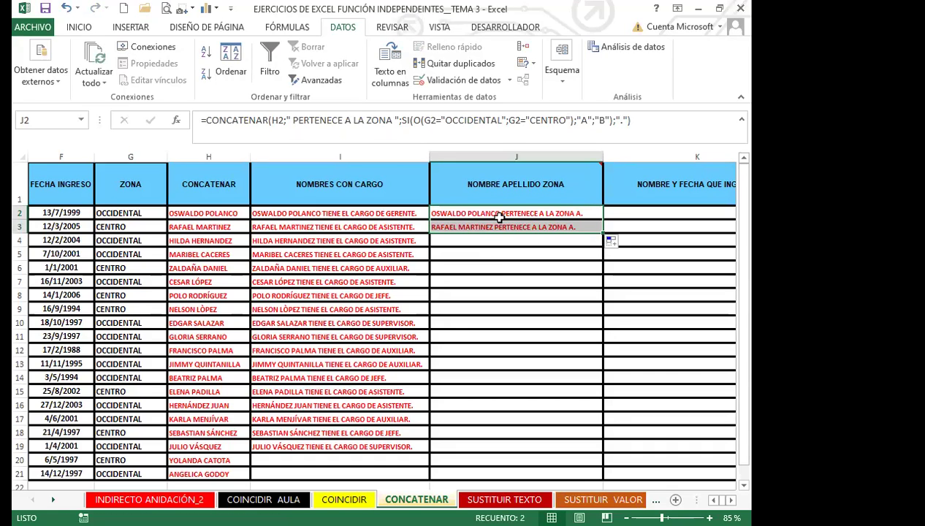
pyautogui.click(499, 217)
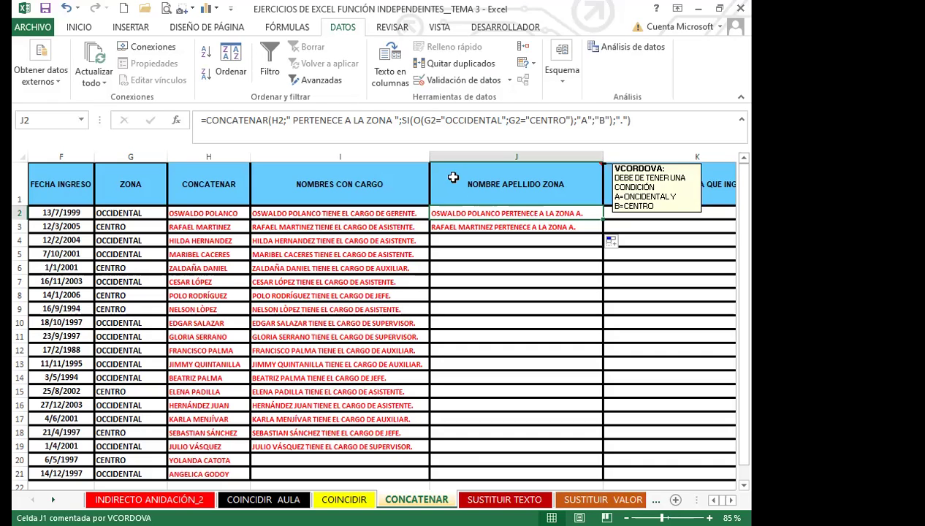
# Remove the final "." text from the J2 CONCATENAR formula and copy the revised formula down to J3.
pyautogui.click(544, 119)
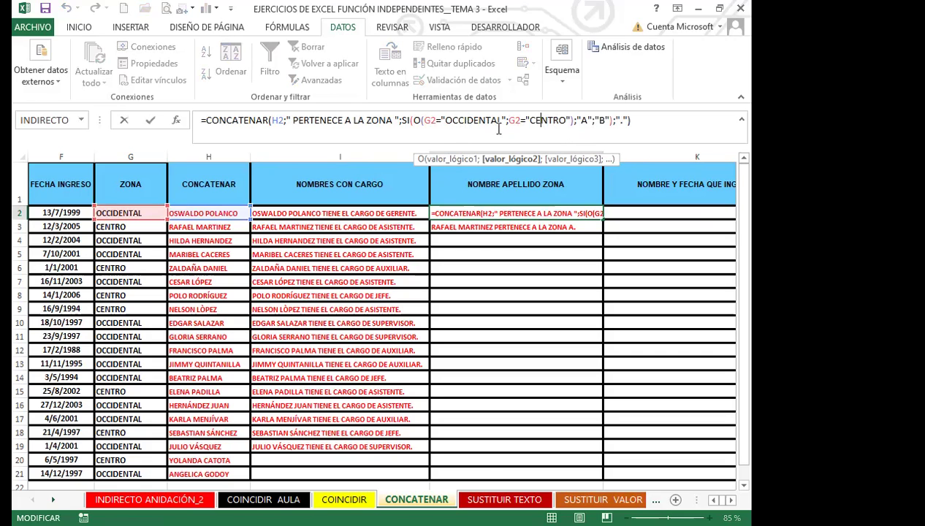
pyautogui.click(574, 121)
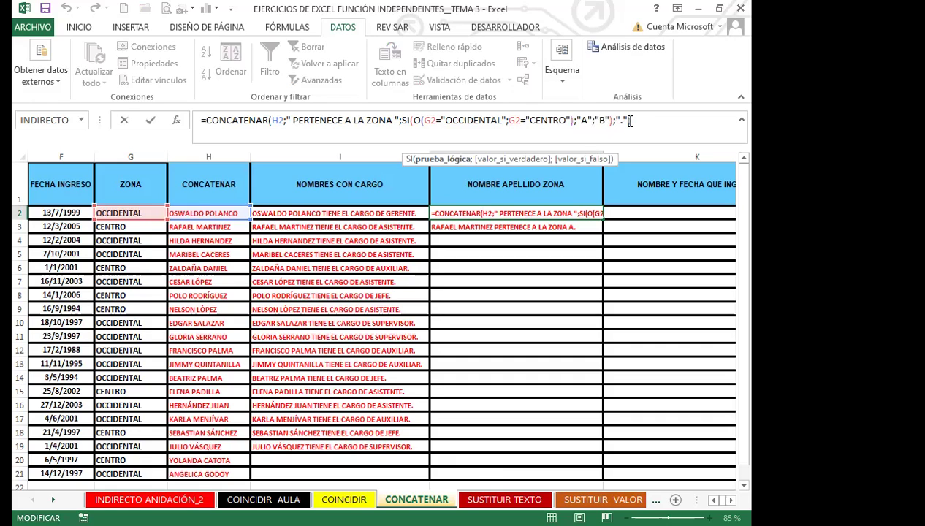
pyautogui.press('BackSpace')
pyautogui.press('BackSpace')
pyautogui.press('BackSpace')
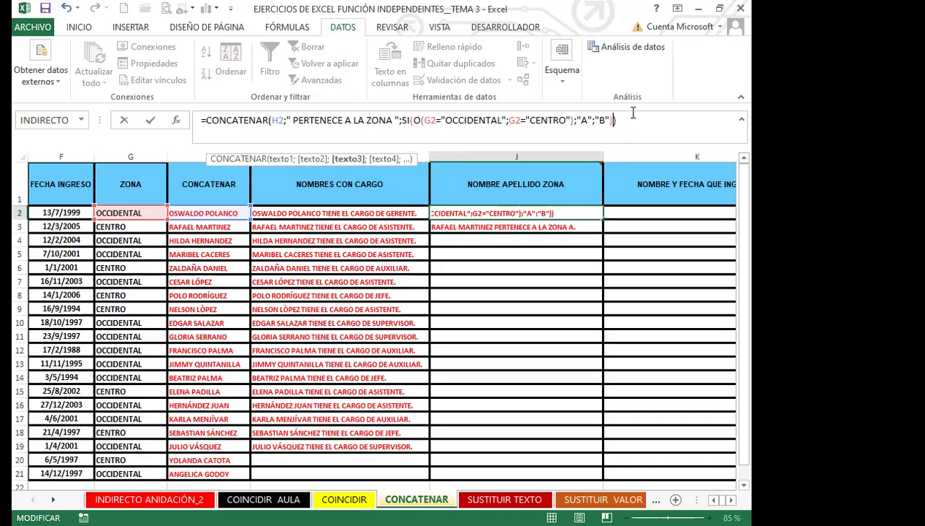
pyautogui.press('Return')
pyautogui.moveTo(581, 213); pyautogui.dragTo(598, 231)
pyautogui.click(529, 215)
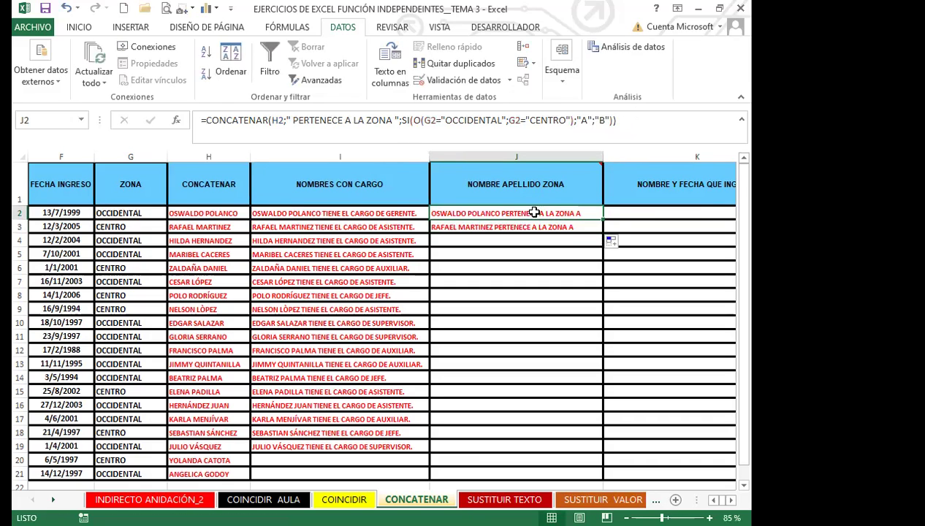
pyautogui.click(405, 119)
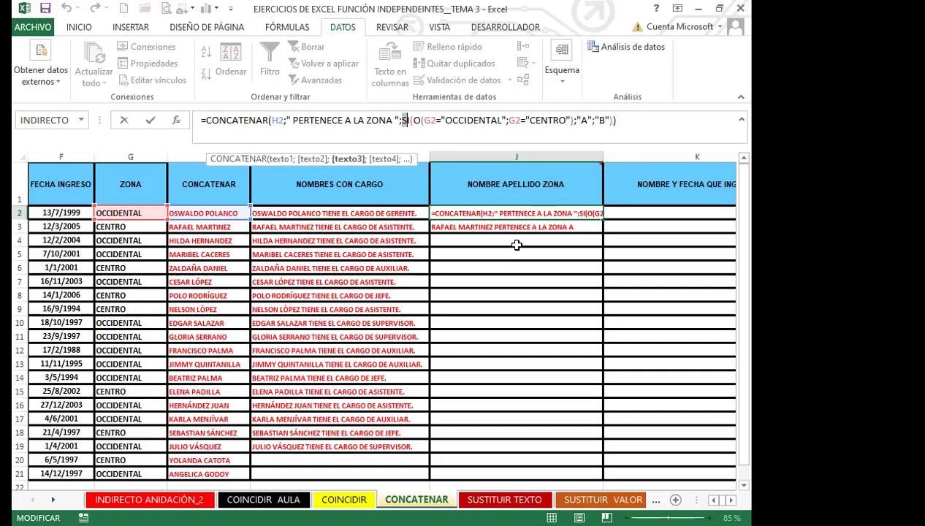
pyautogui.hotkey('ctrl', 'Return')
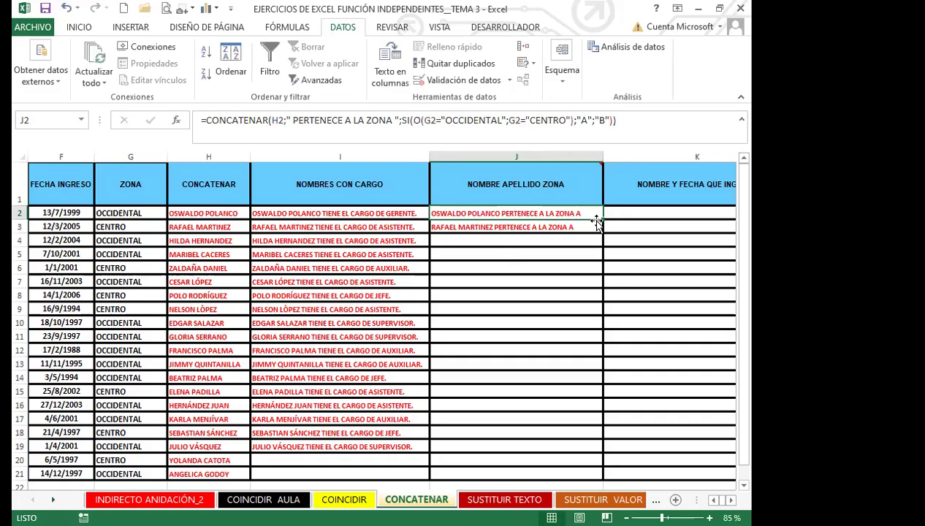
# Check the G2="OCCIDENTAL" and G2="CENTRO" conditions inside O in the J2 formula, and recopy the formula to J3.
pyautogui.moveTo(602, 218); pyautogui.dragTo(589, 233)
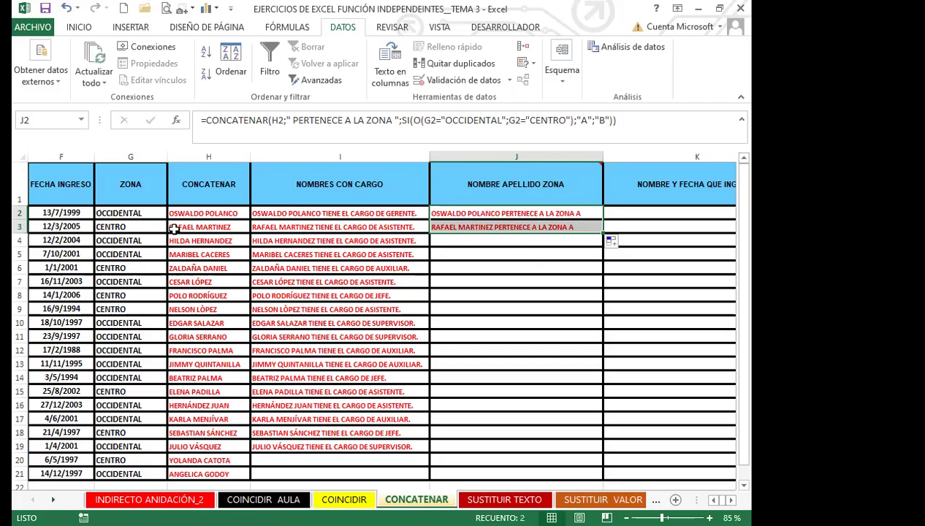
pyautogui.click(479, 213)
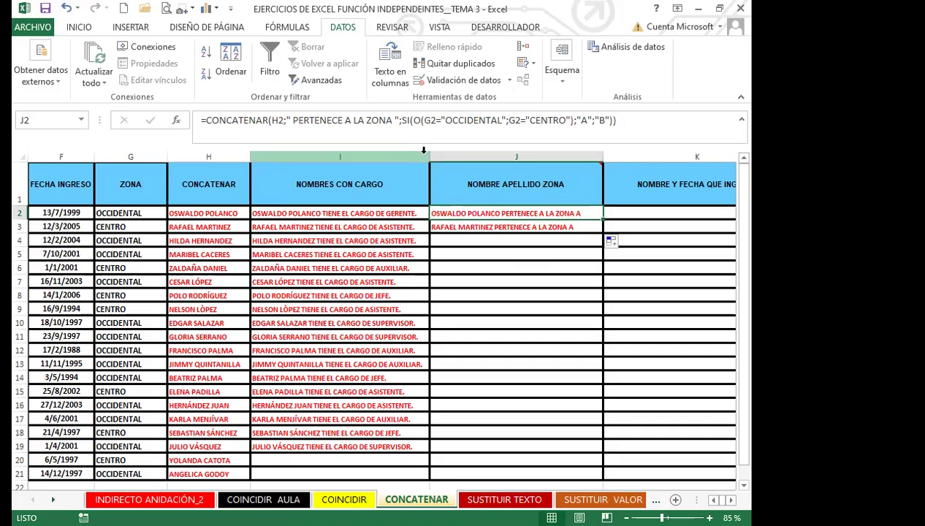
pyautogui.click(430, 120)
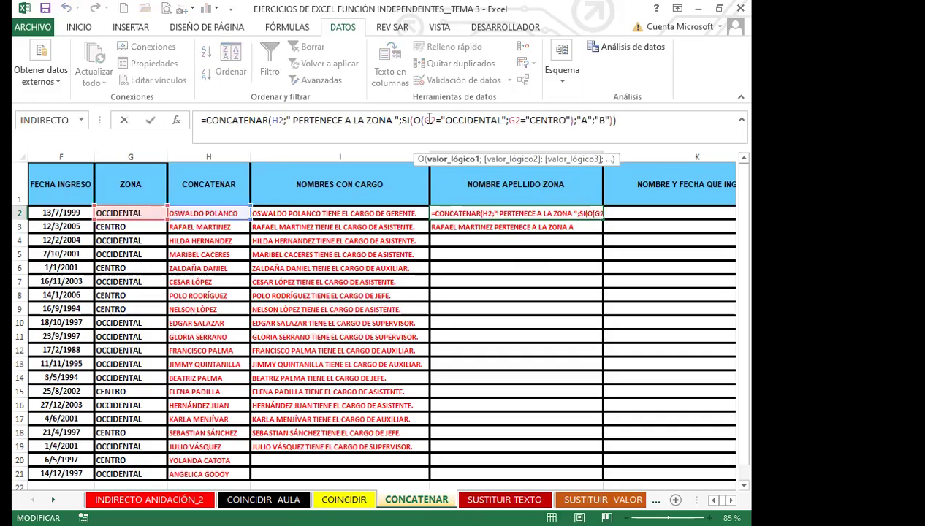
pyautogui.click(518, 121)
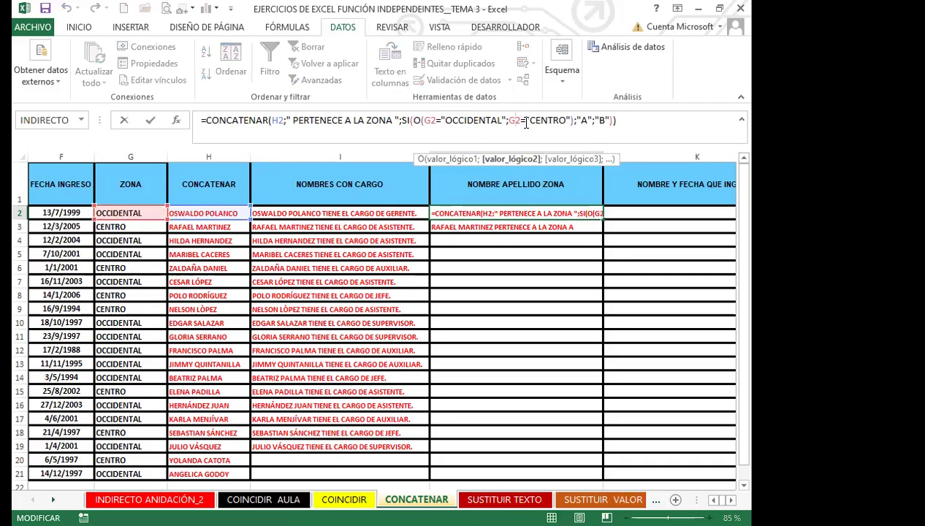
pyautogui.click(489, 212)
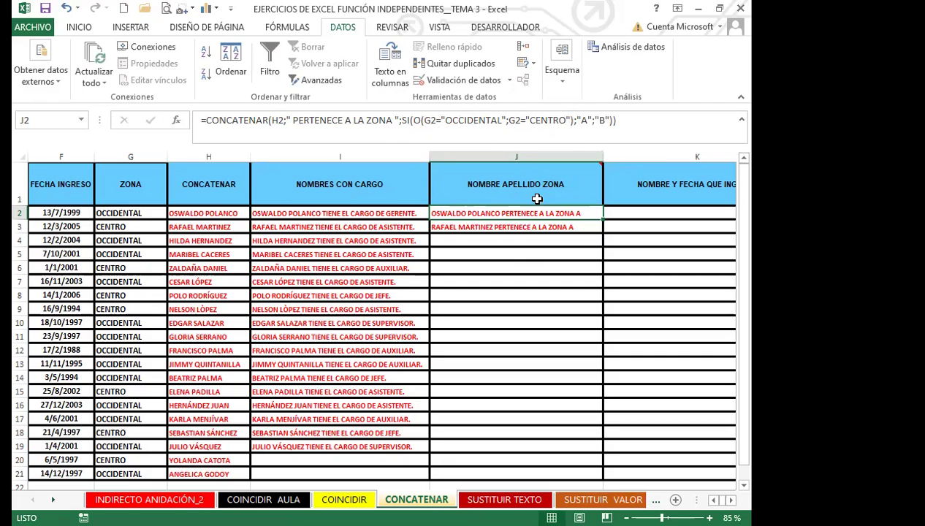
pyautogui.moveTo(603, 221); pyautogui.dragTo(603, 234)
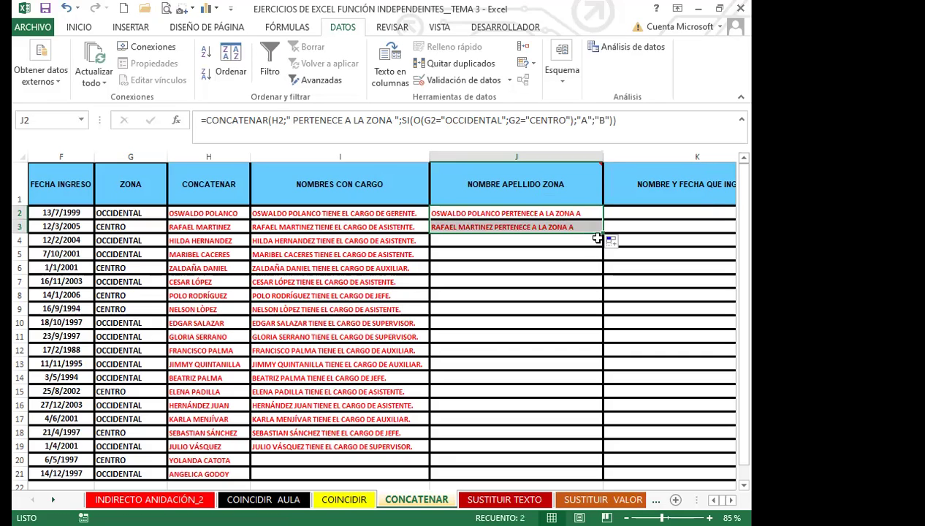
# Examine the true and false results, "A" and "B", of the SI function in the J2 formula without changing it.
pyautogui.click(556, 214)
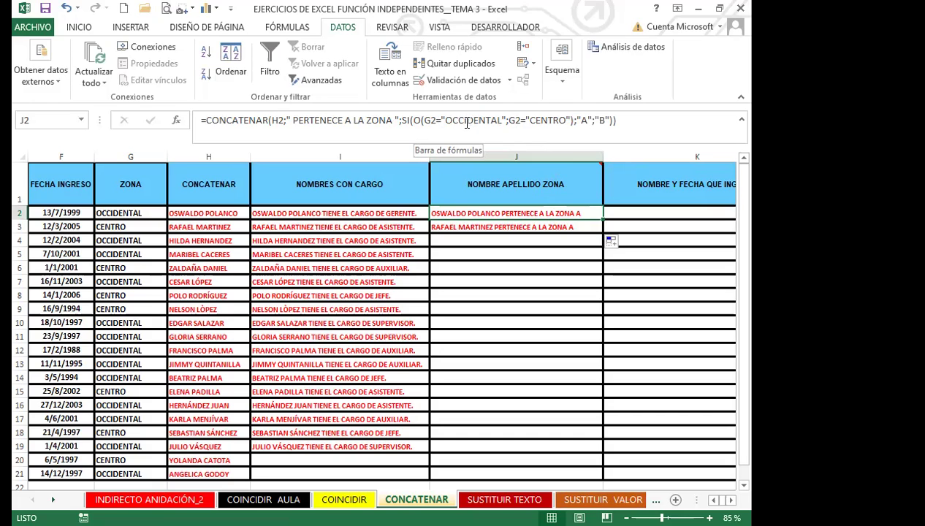
pyautogui.click(585, 120)
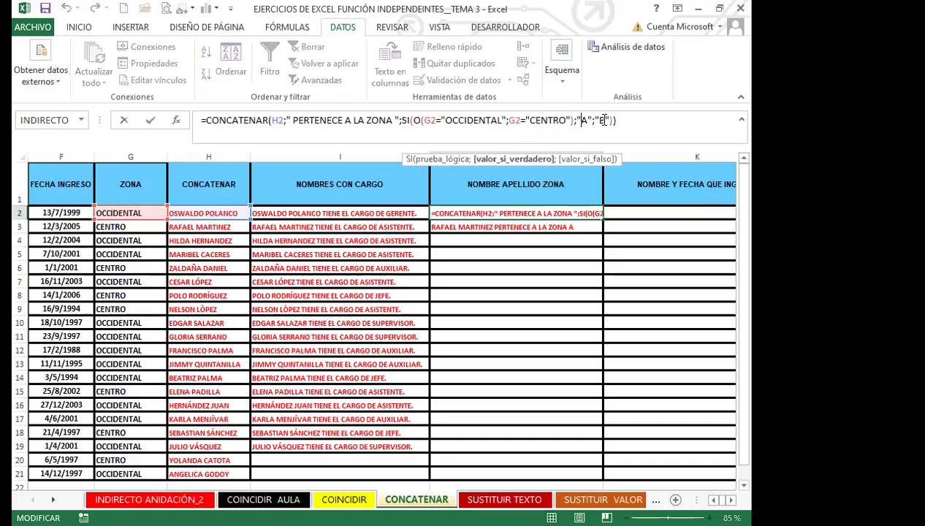
pyautogui.click(605, 120)
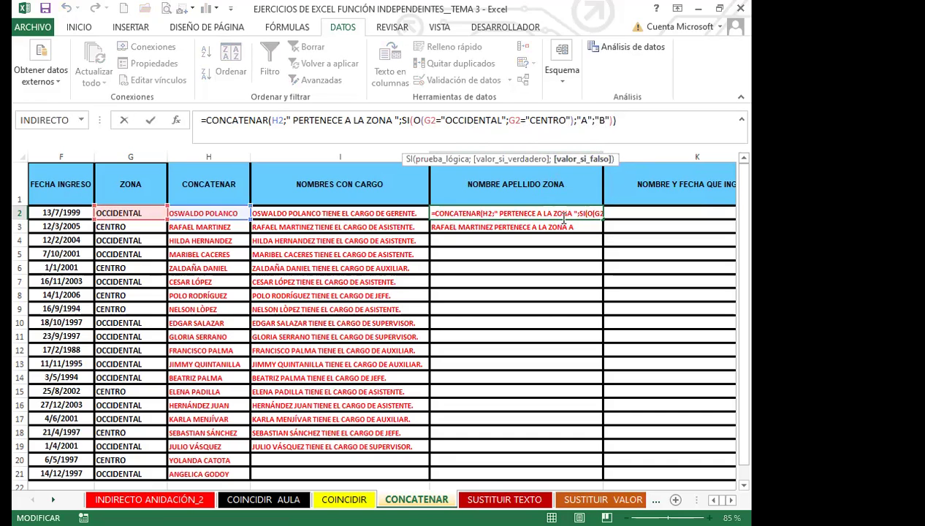
pyautogui.click(499, 213)
# Copy the J2 formula to J3 once more and compare the cell references in the two formulas.
pyautogui.moveTo(458, 196)
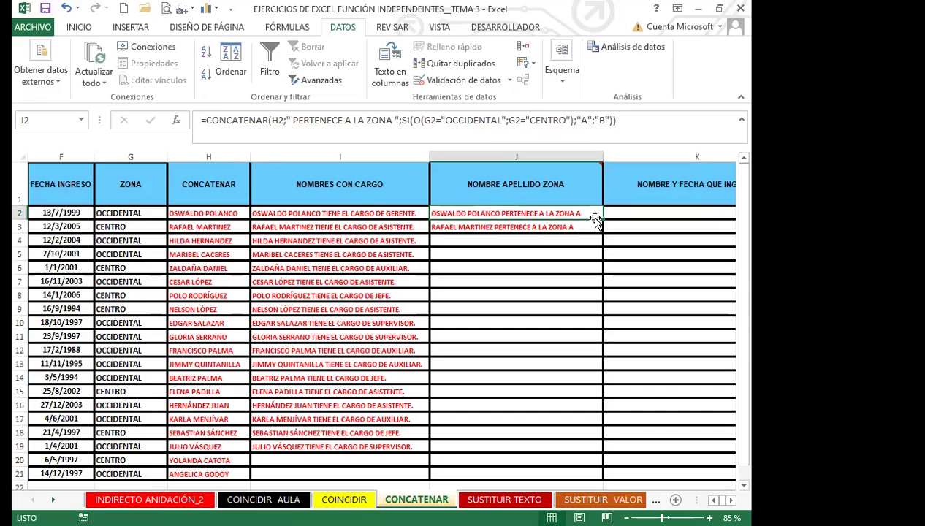
pyautogui.moveTo(603, 219); pyautogui.dragTo(597, 231)
pyautogui.click(517, 227)
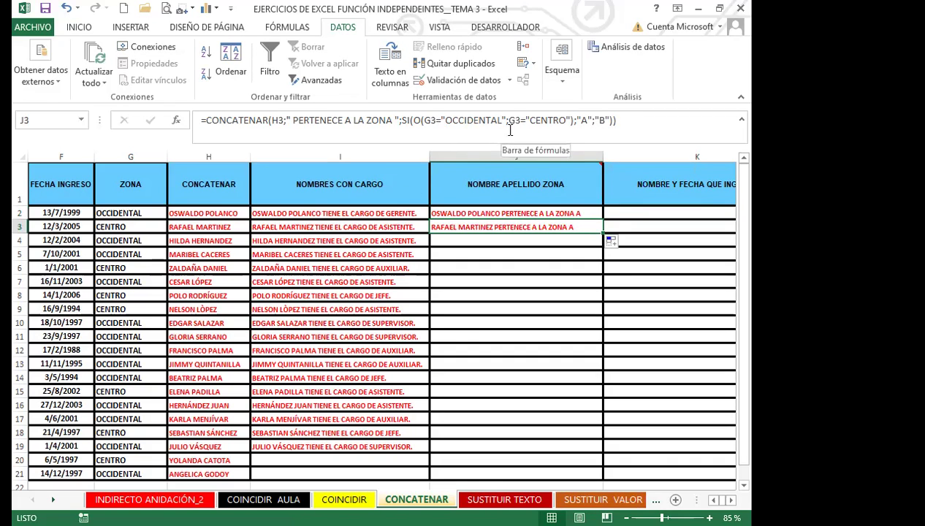
pyautogui.click(471, 214)
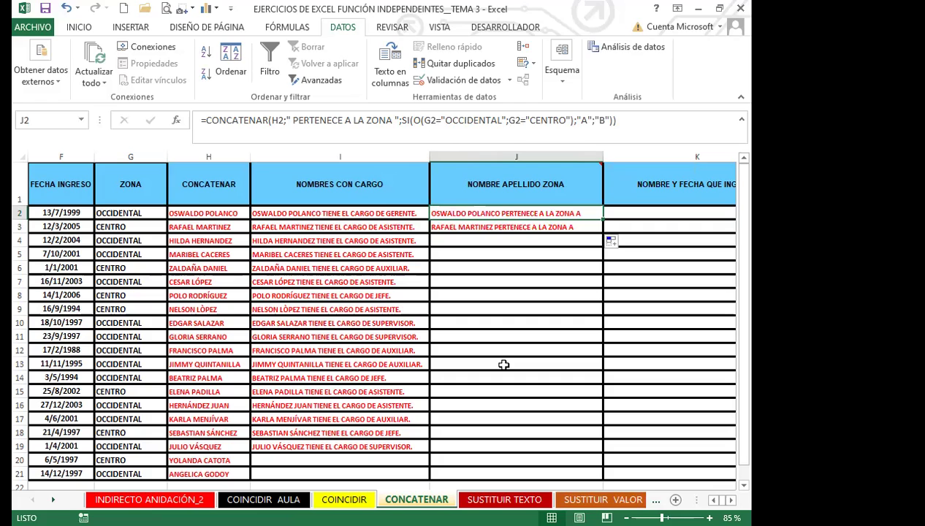